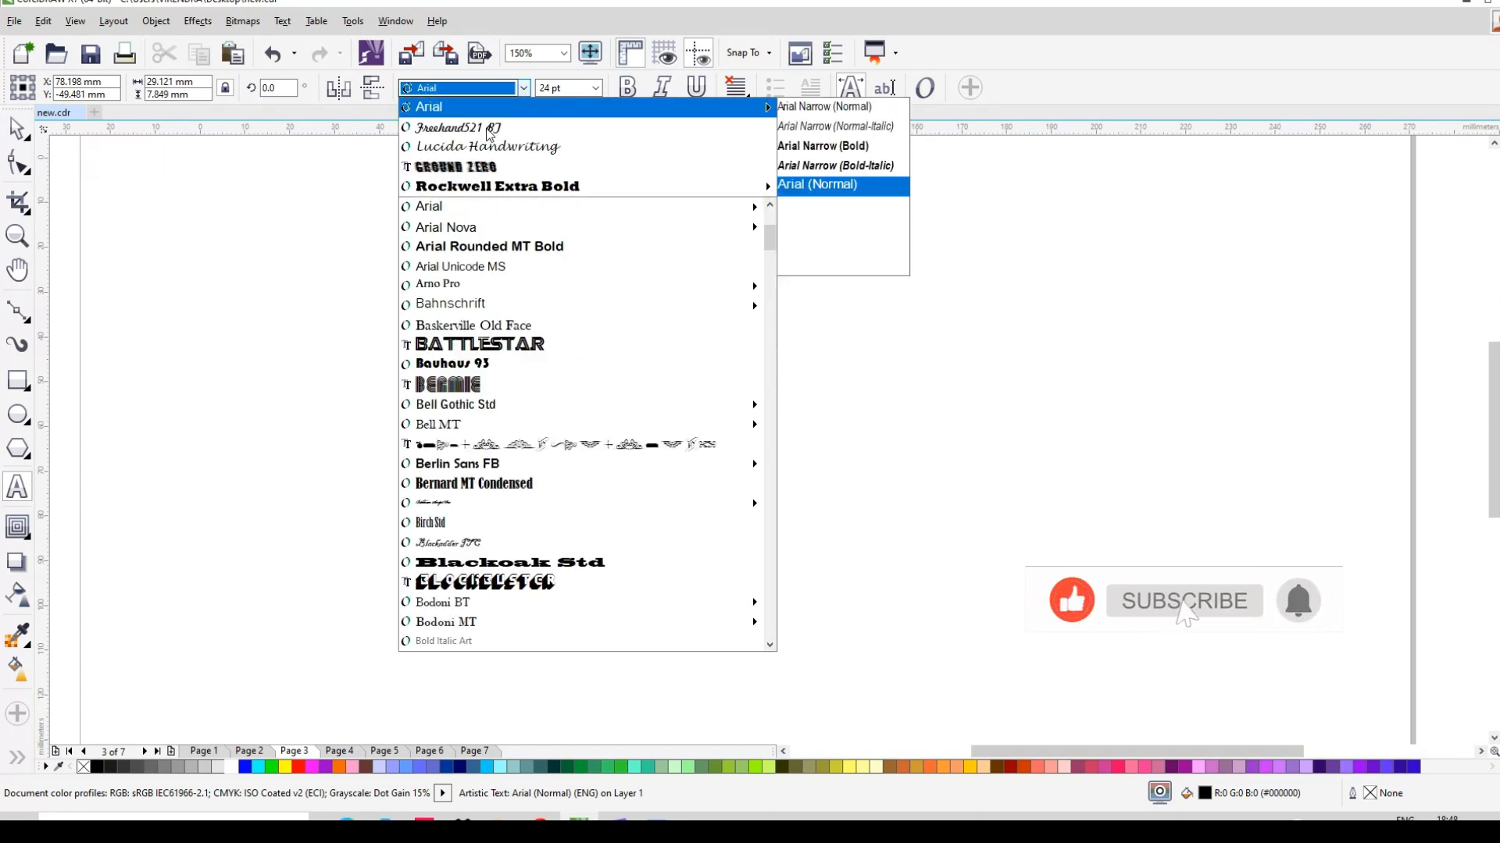
Set the Graphic text in the Freehand521 BT font and enlarge it from its centre to about 232 mm wide
{"action": "left_click", "coordinate": [468, 127]}
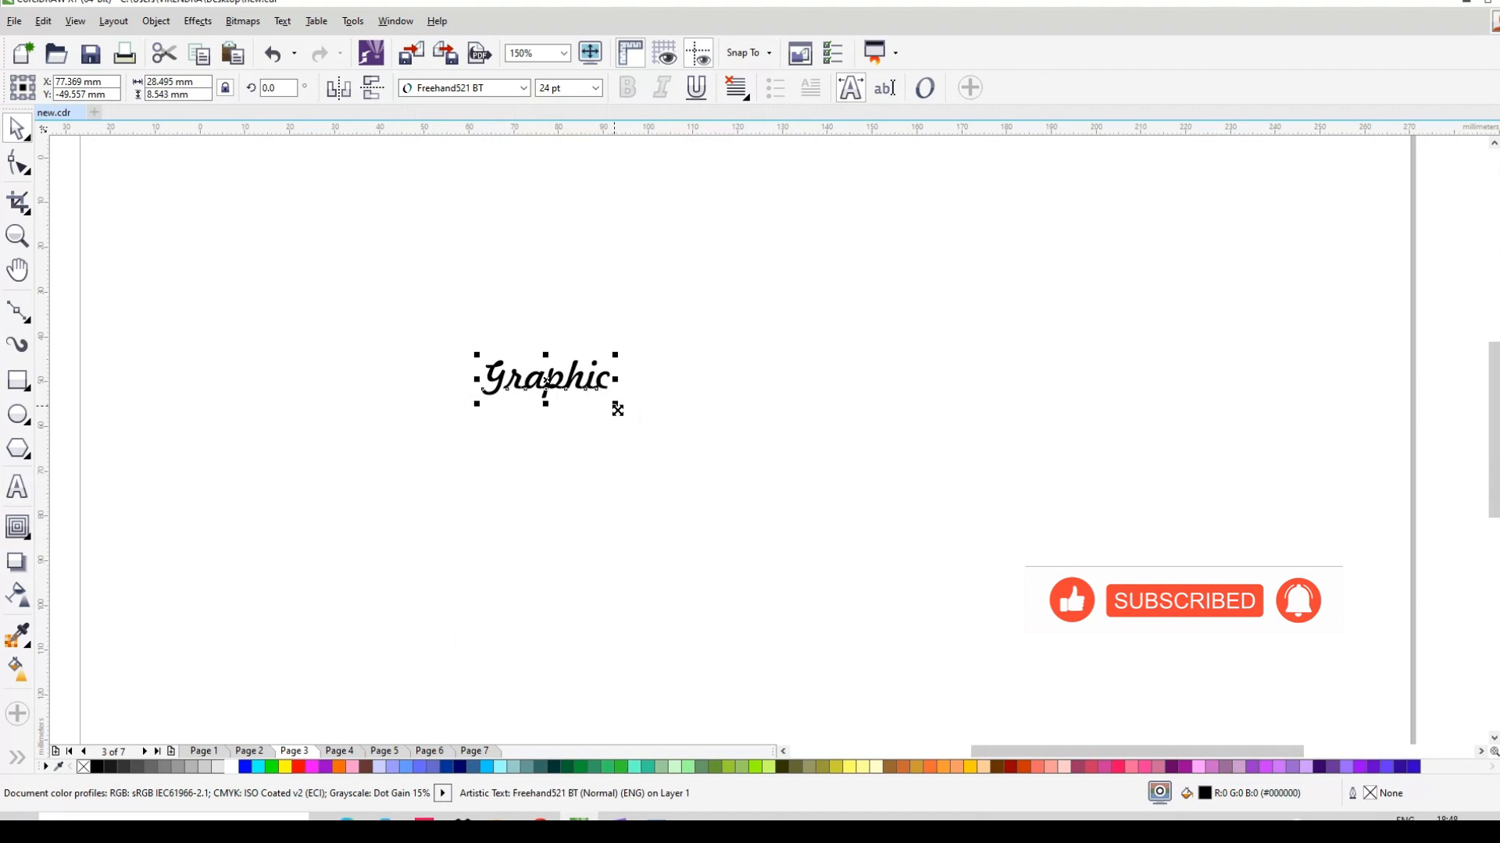
{"action": "left_click_drag", "start_coordinate": [617, 410], "coordinate": [1071, 569]}
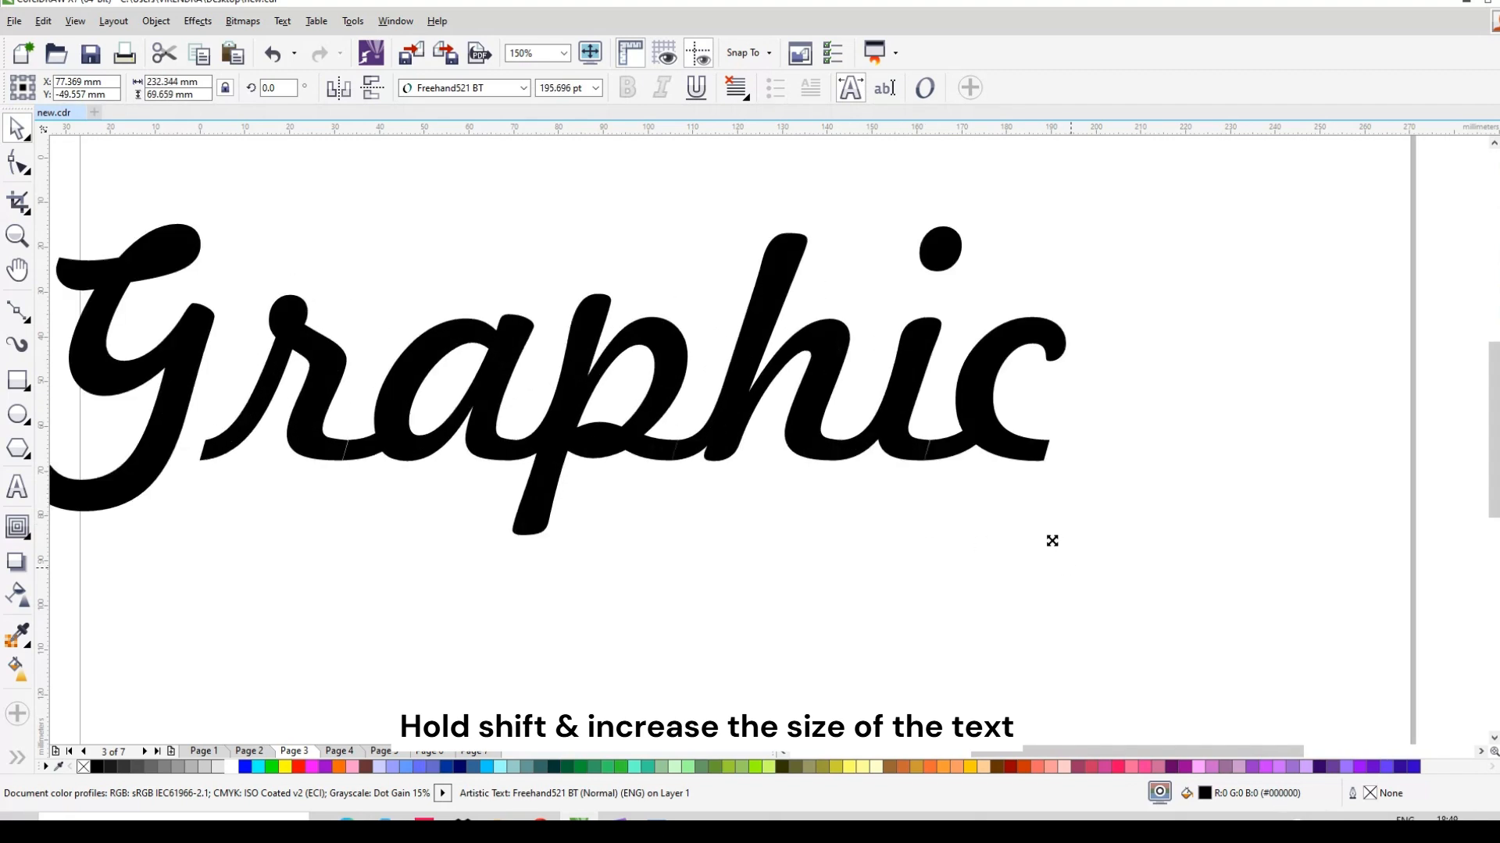
{"action": "key", "text": "Escape"}
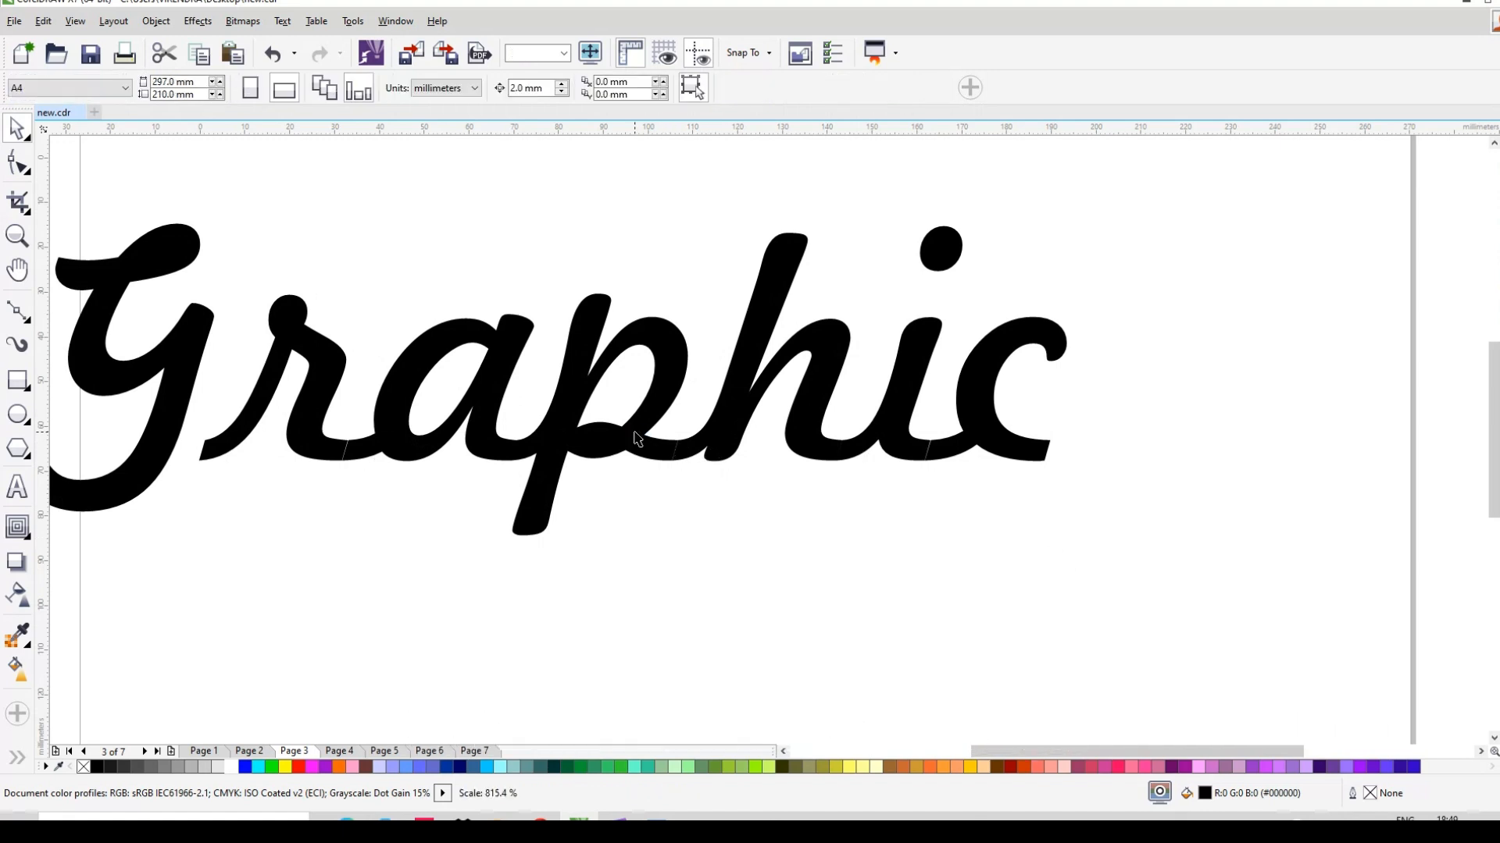
Move the enlarged Graphic text to the middle of the page
{"action": "left_click", "coordinate": [627, 443]}
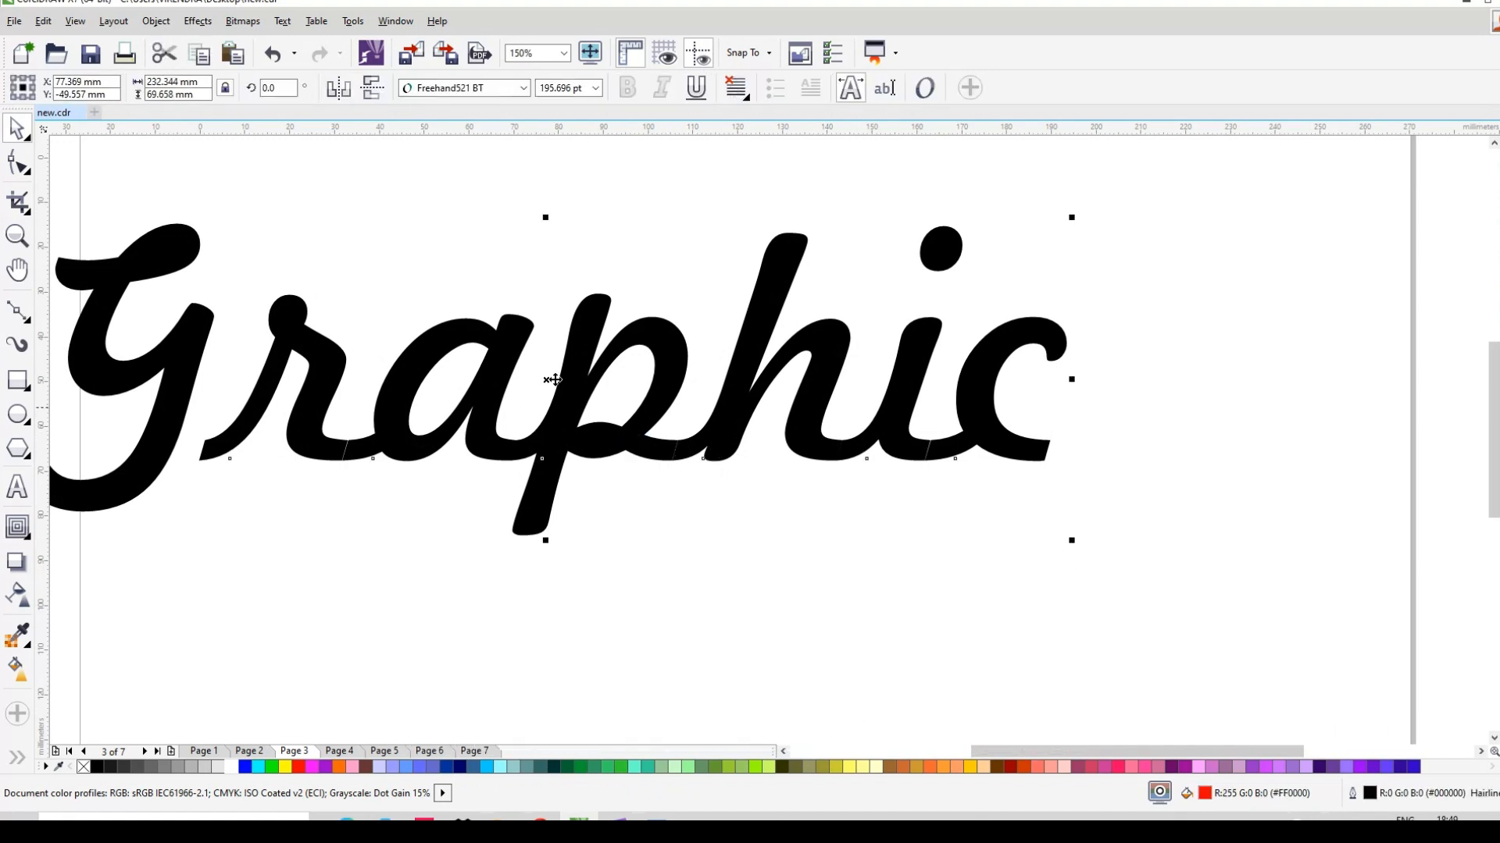
{"action": "left_click_drag", "start_coordinate": [658, 415], "coordinate": [746, 434]}
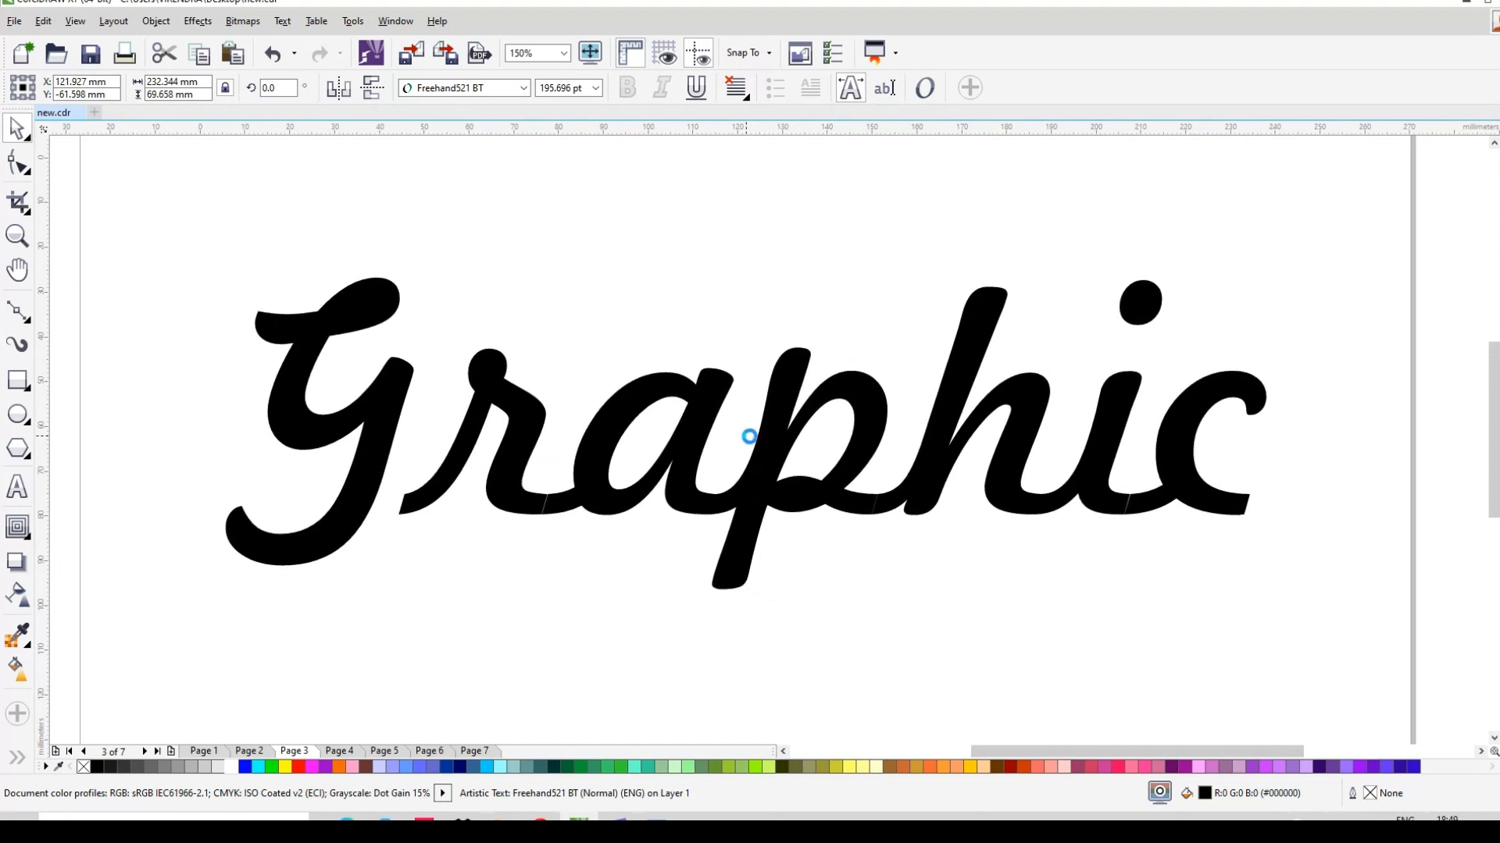
Apply a one-step outside contour to the text with a 4.1 mm offset
{"action": "left_click", "coordinate": [20, 530]}
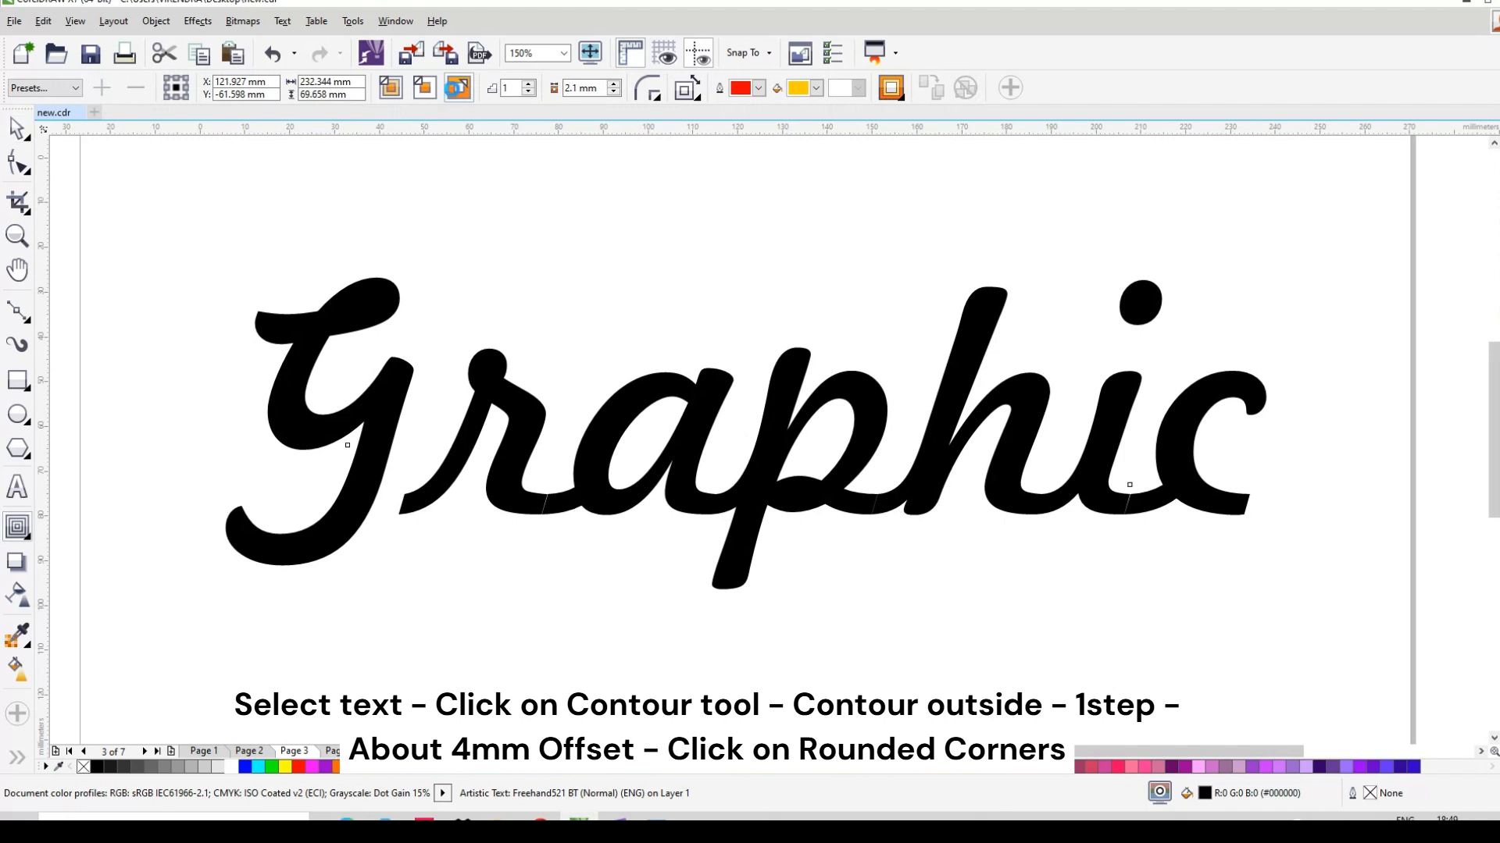
{"action": "left_click", "coordinate": [457, 89]}
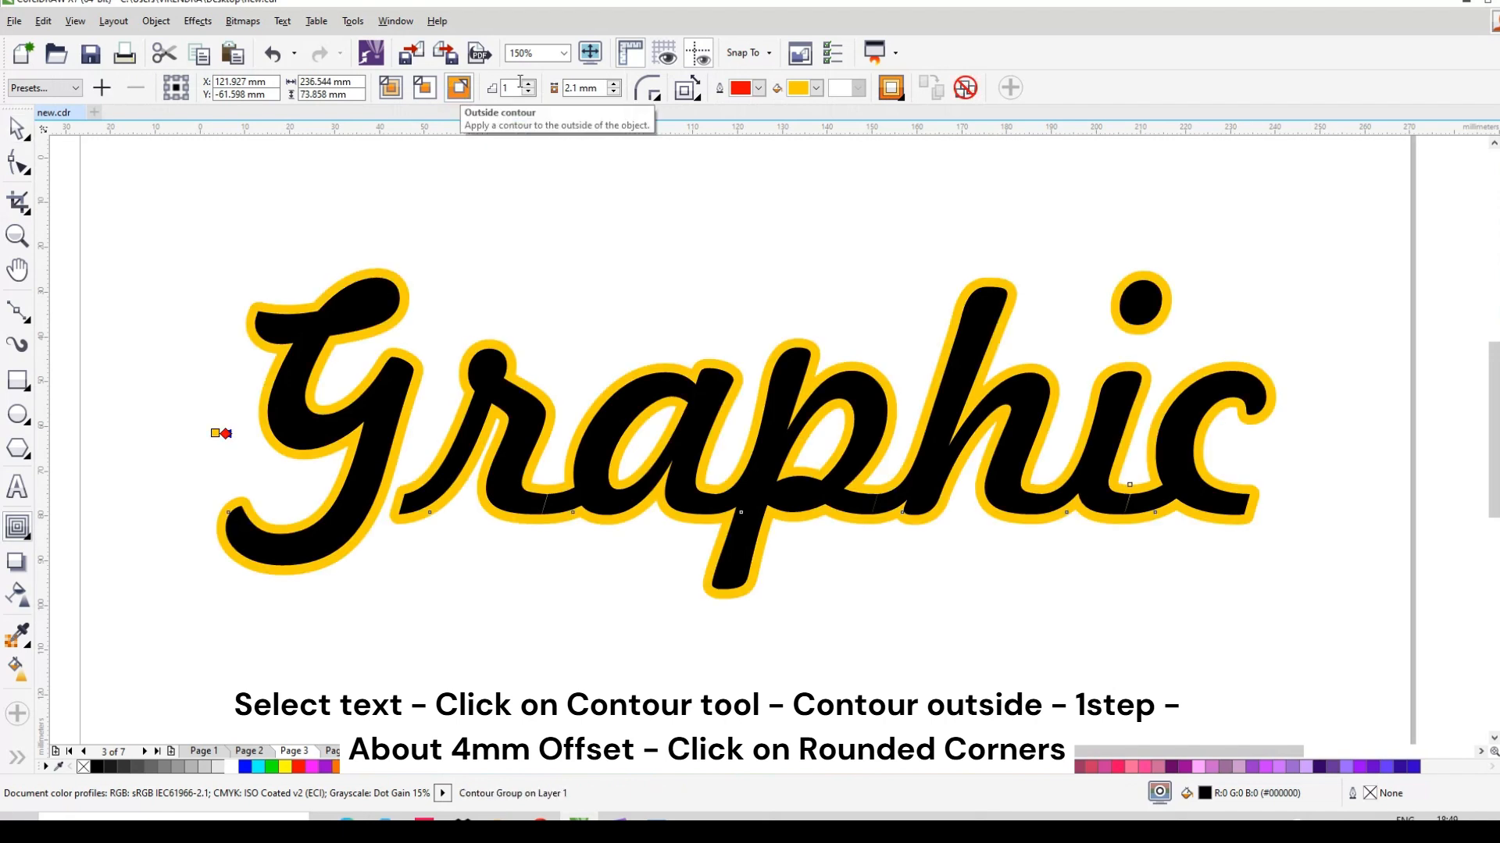
{"action": "left_click", "coordinate": [613, 85]}
{"action": "left_click", "coordinate": [614, 84]}
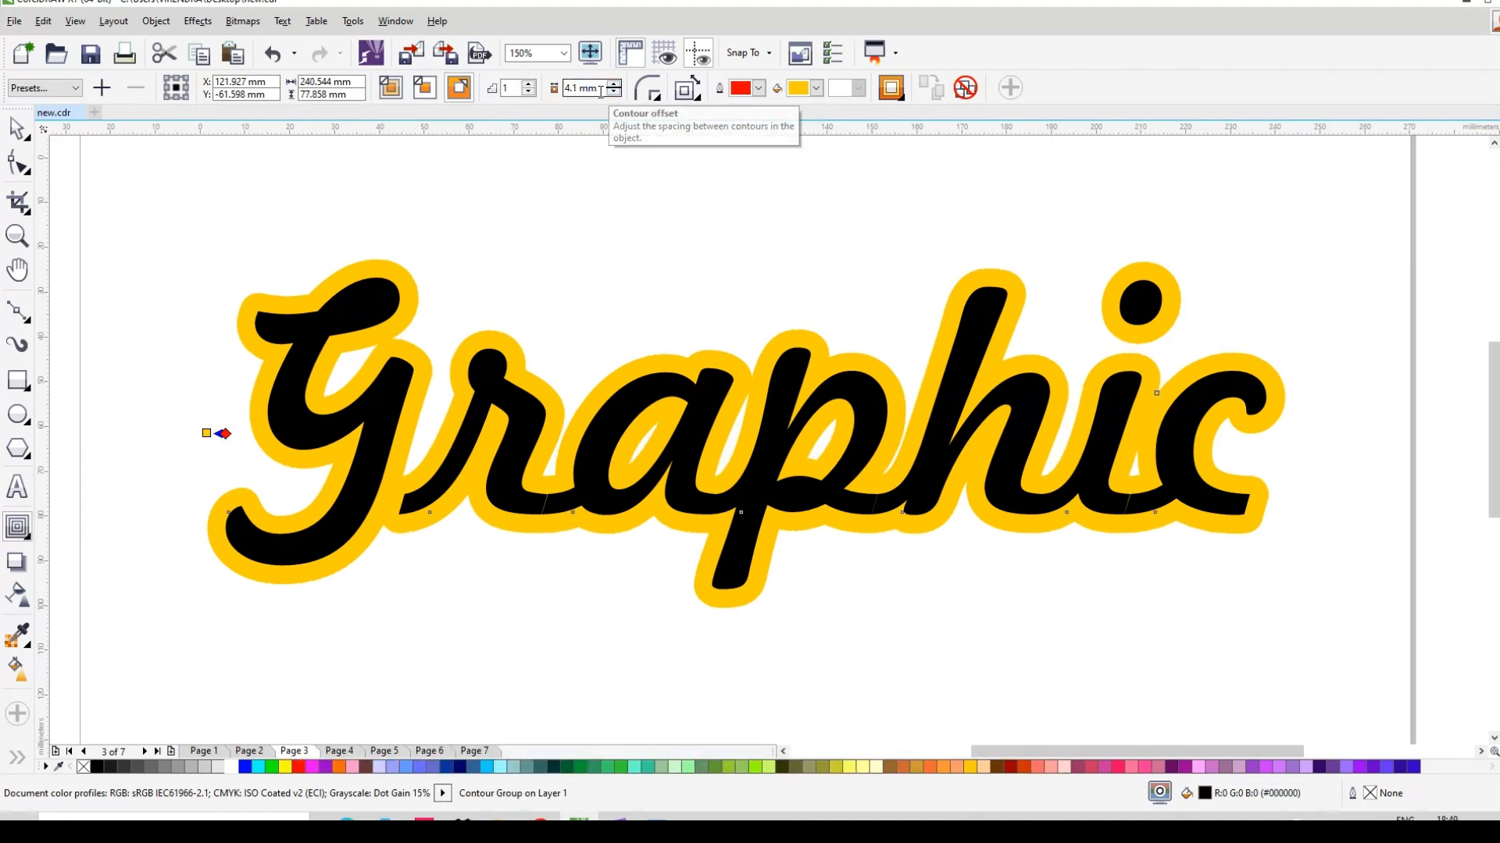
Break the yellow contour group apart from the text
{"action": "left_click", "coordinate": [17, 127]}
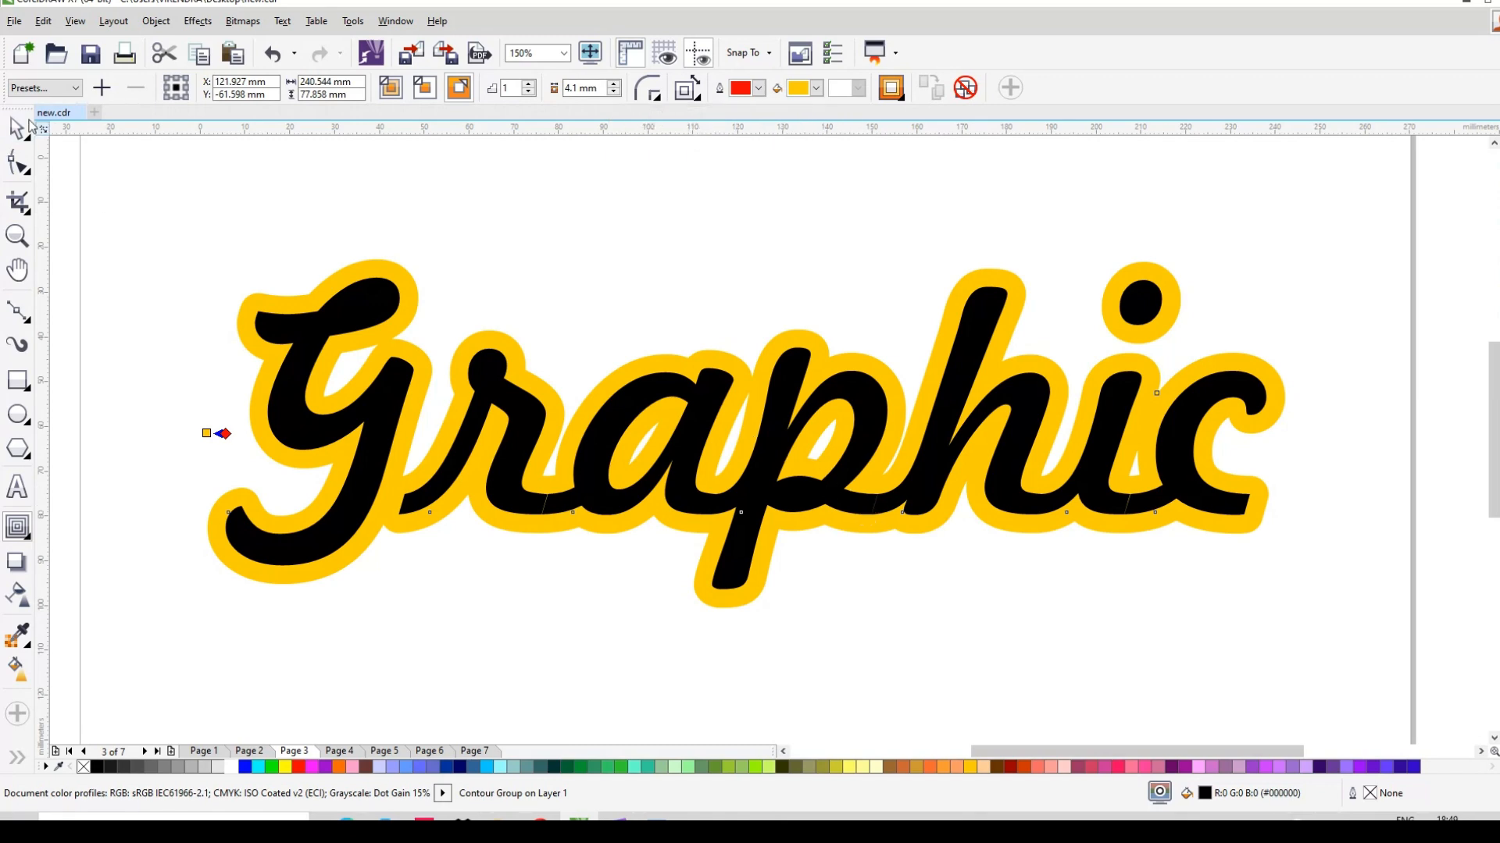
{"action": "right_click", "coordinate": [402, 283]}
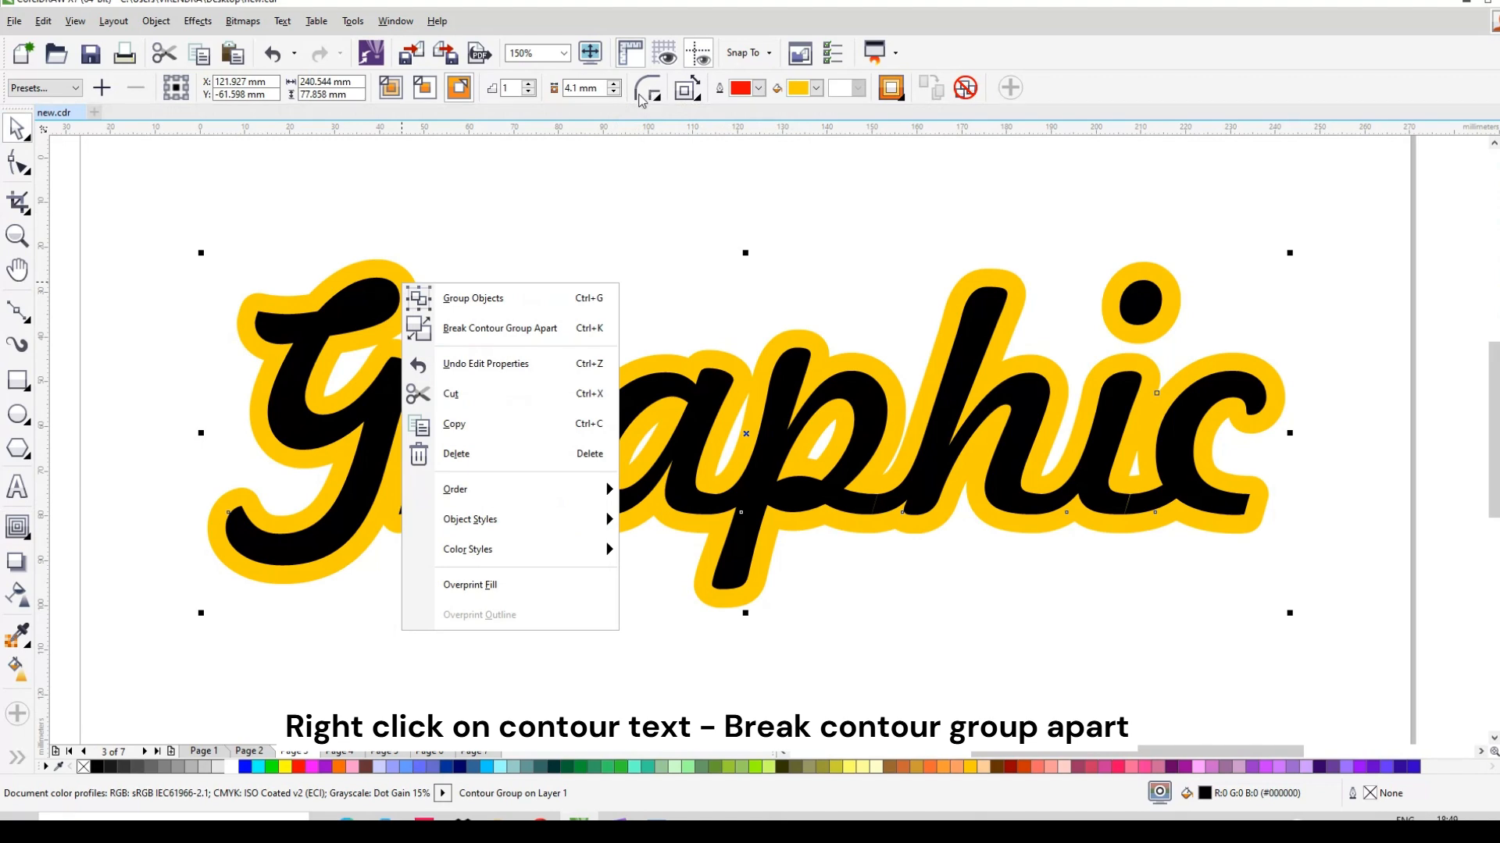
{"action": "left_click", "coordinate": [500, 328]}
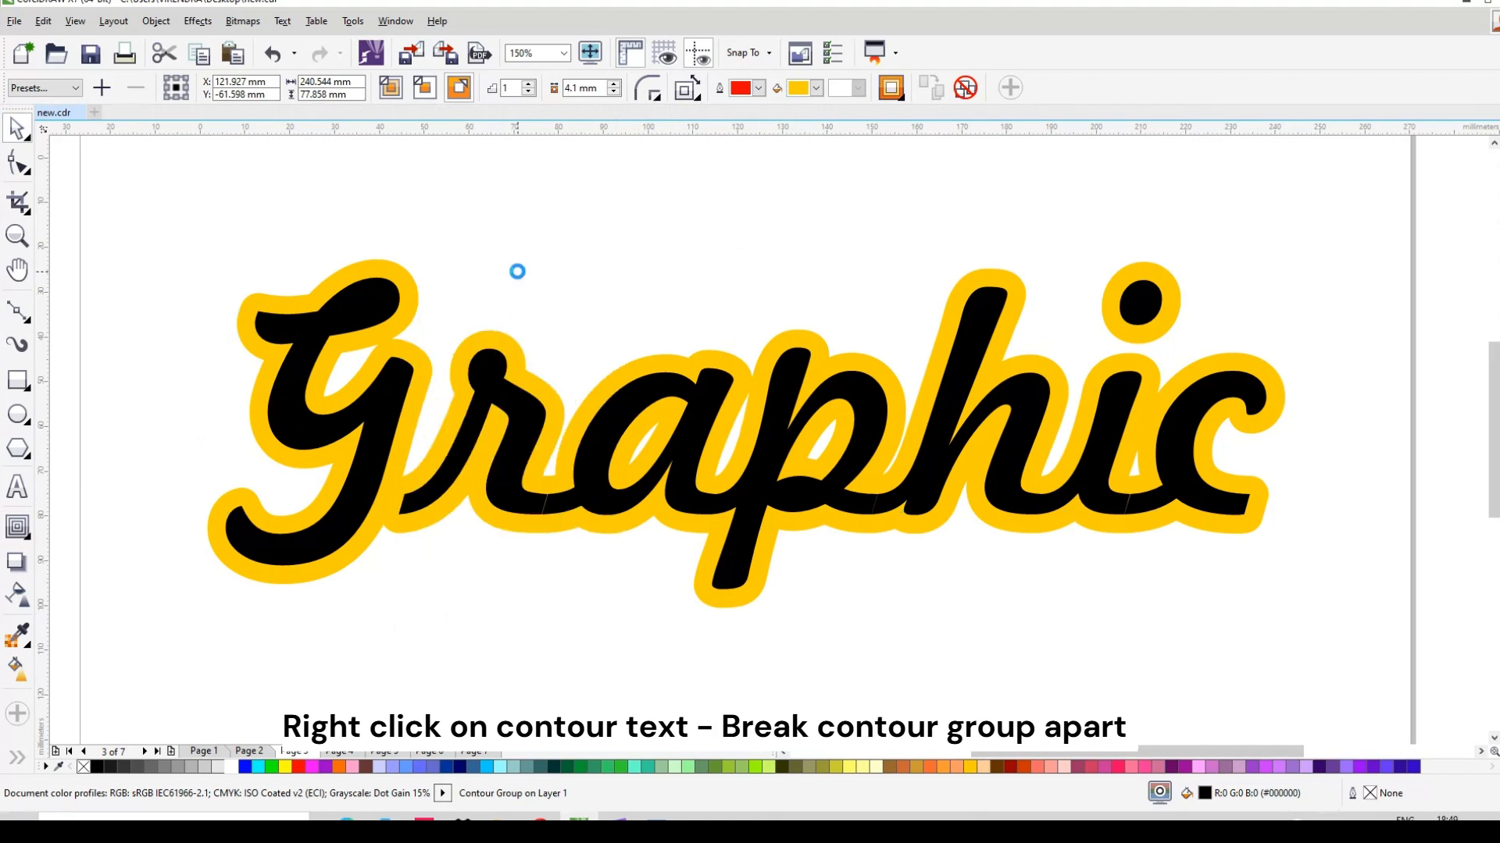
Apply a second one-step outside contour to the inner black text and fill it with orange
{"action": "left_click", "coordinate": [380, 310]}
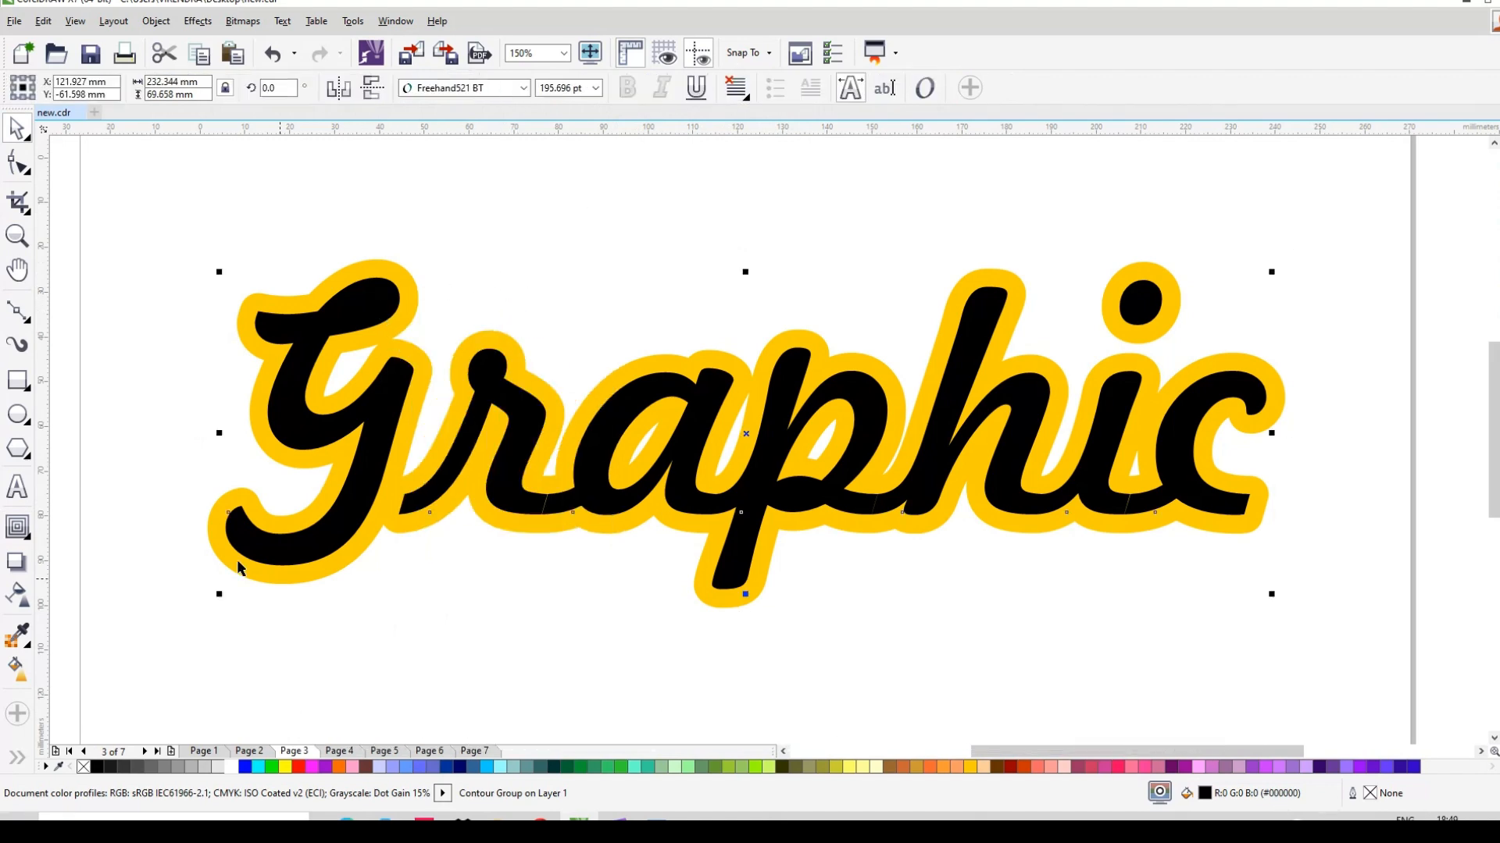
{"action": "left_click", "coordinate": [17, 527]}
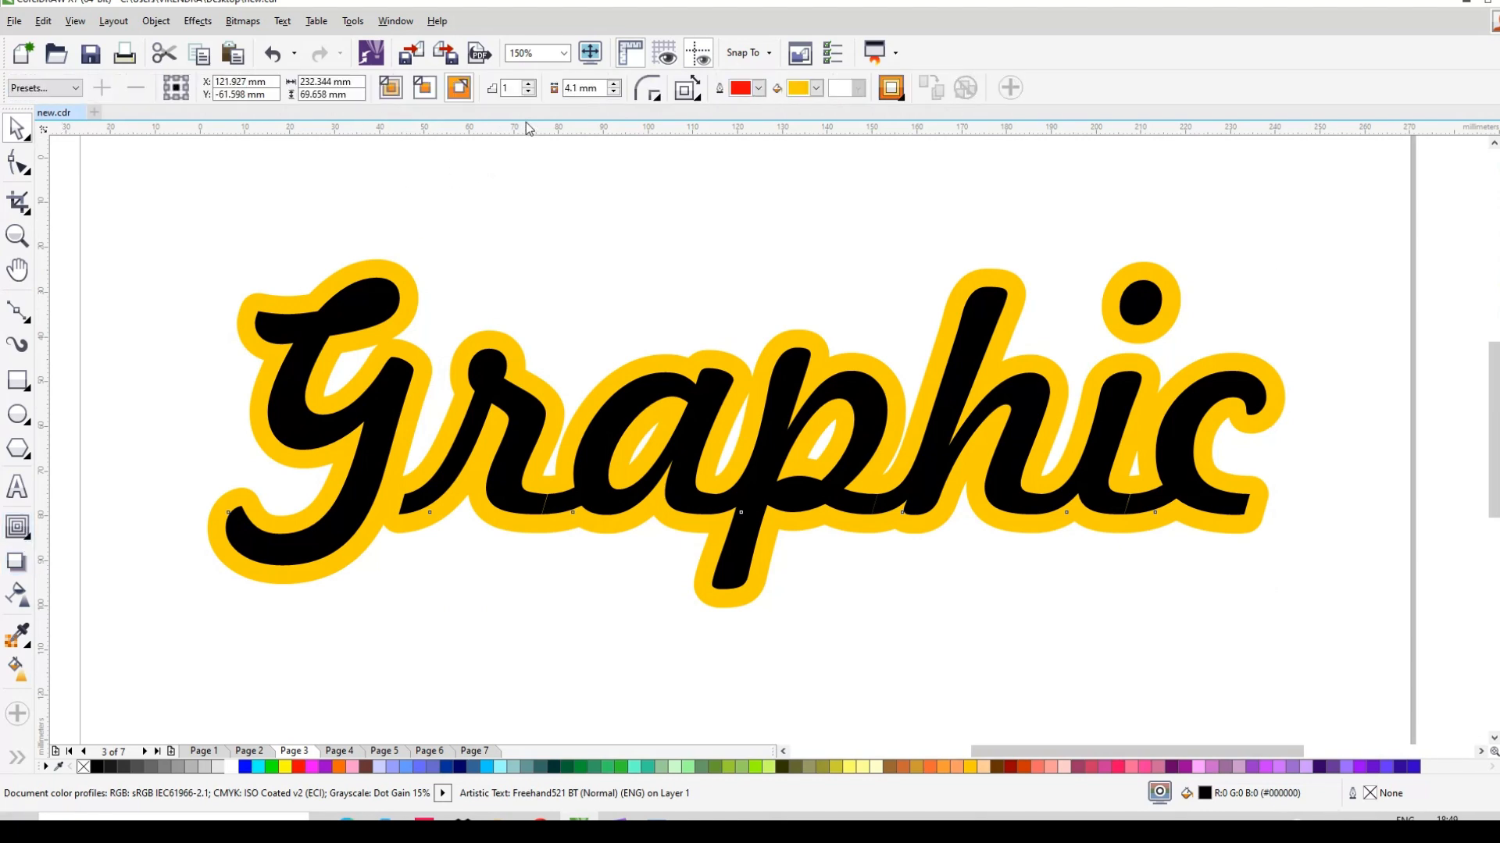
{"action": "left_click", "coordinate": [461, 90]}
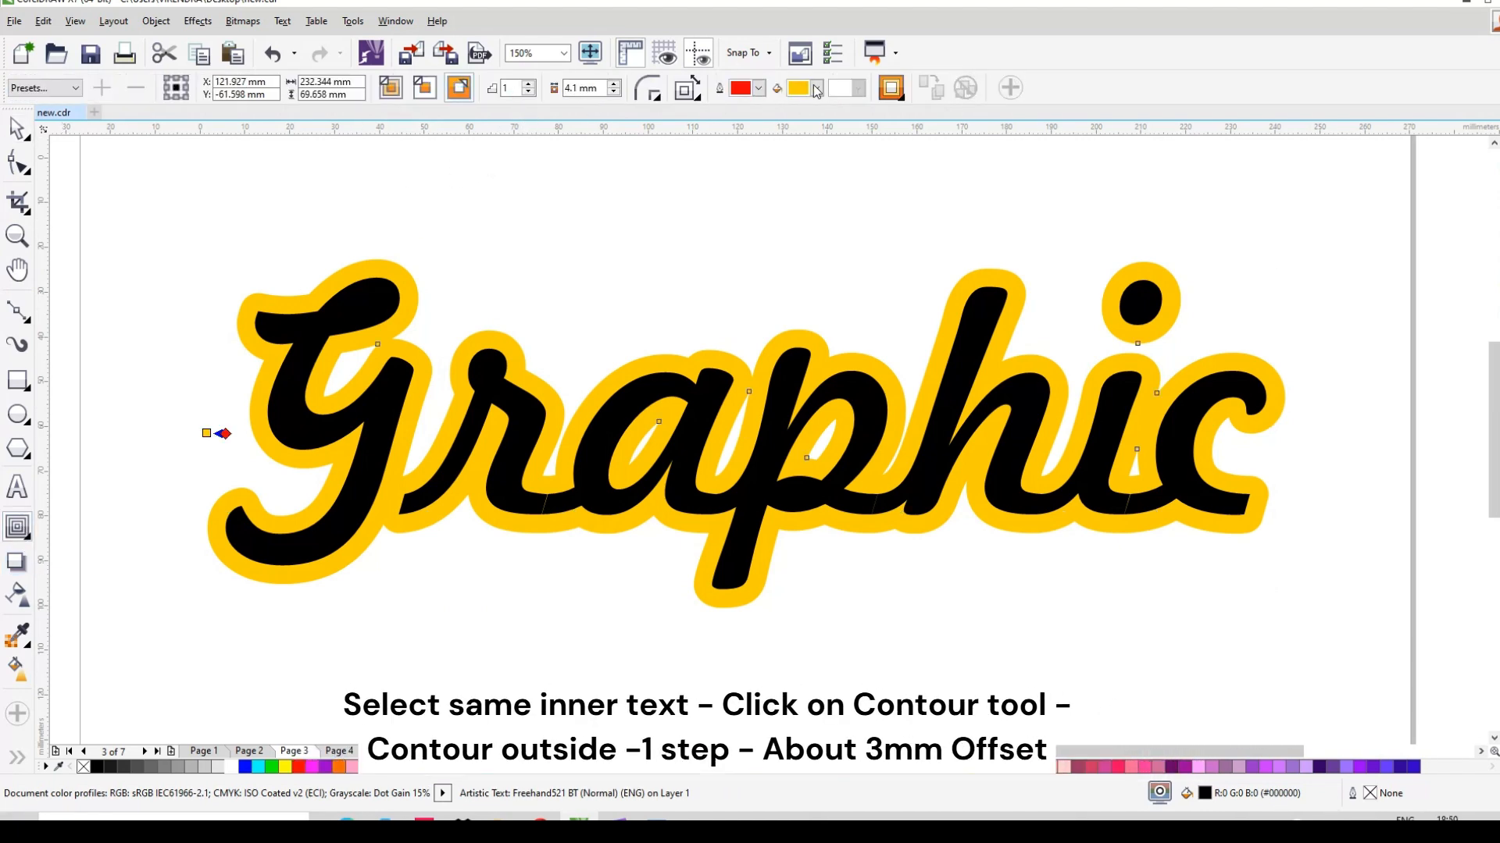
{"action": "left_click", "coordinate": [816, 88]}
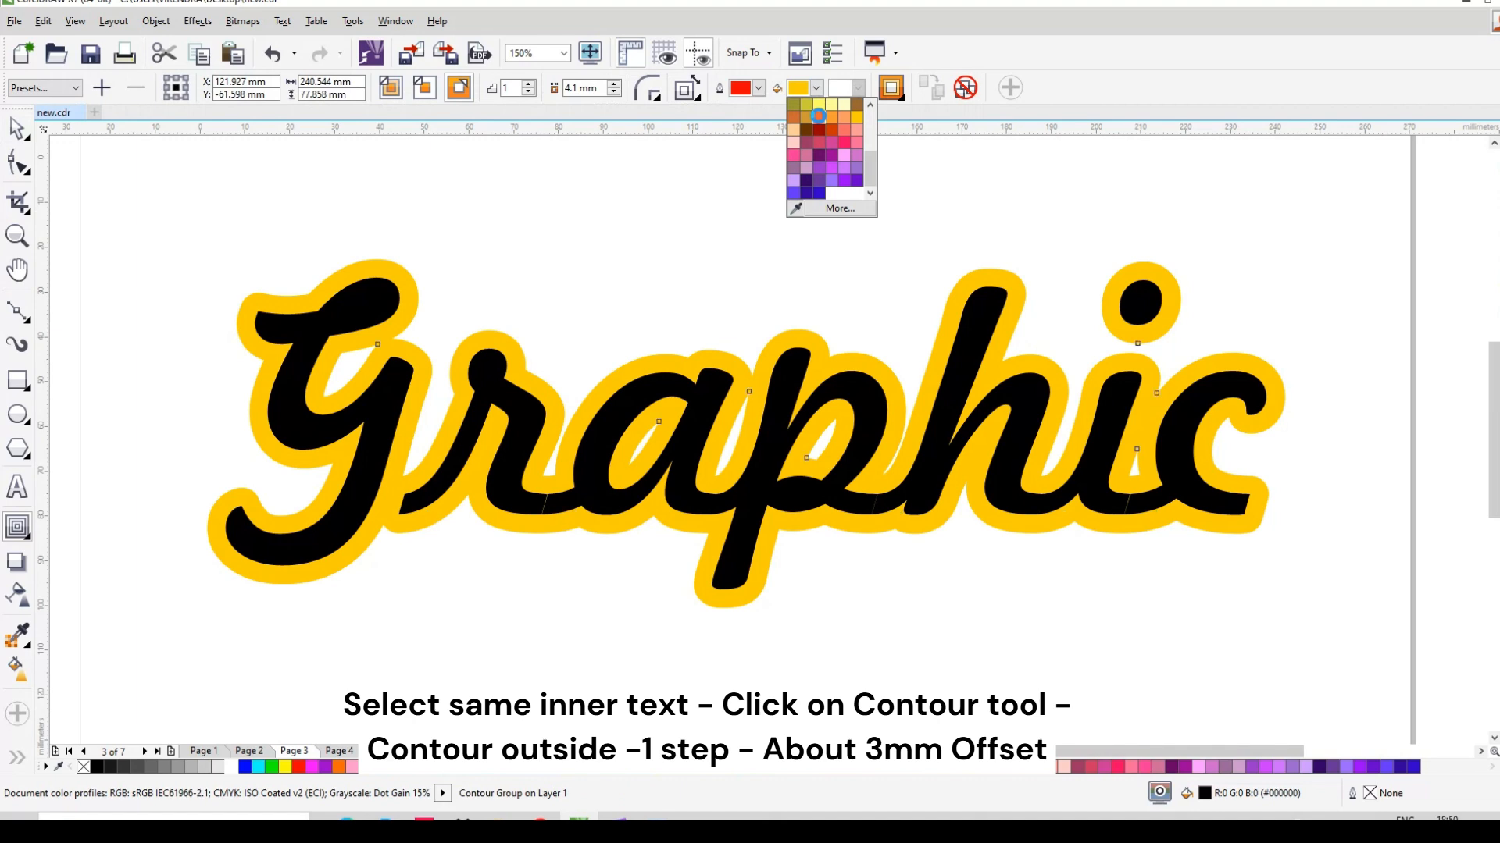
{"action": "left_click", "coordinate": [818, 116]}
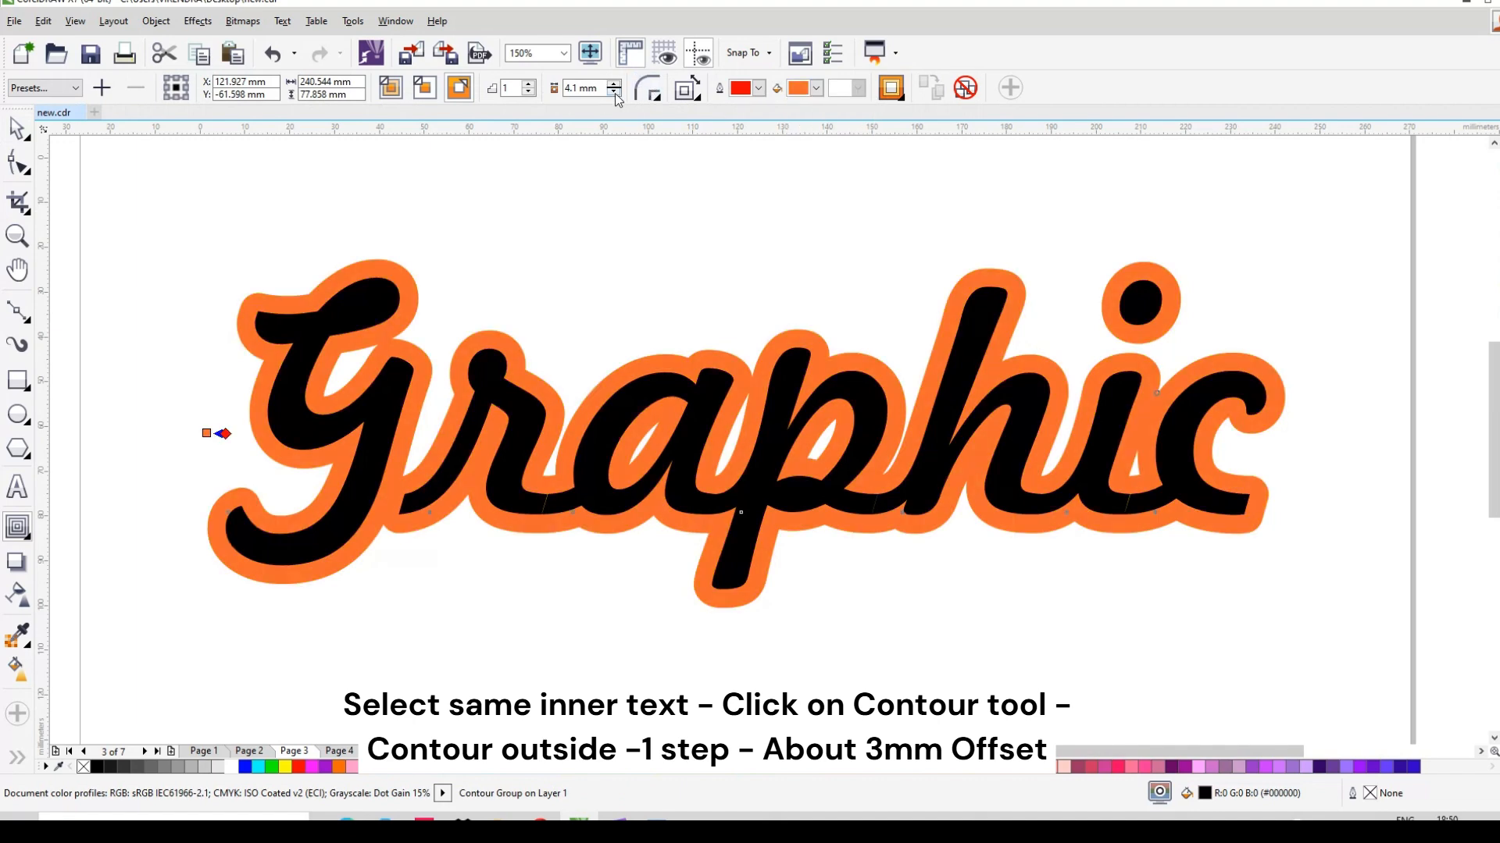
Reduce the orange contour's offset to 3.0 mm
{"action": "left_click", "coordinate": [614, 92]}
{"action": "left_click", "coordinate": [615, 92]}
{"action": "left_click", "coordinate": [615, 92]}
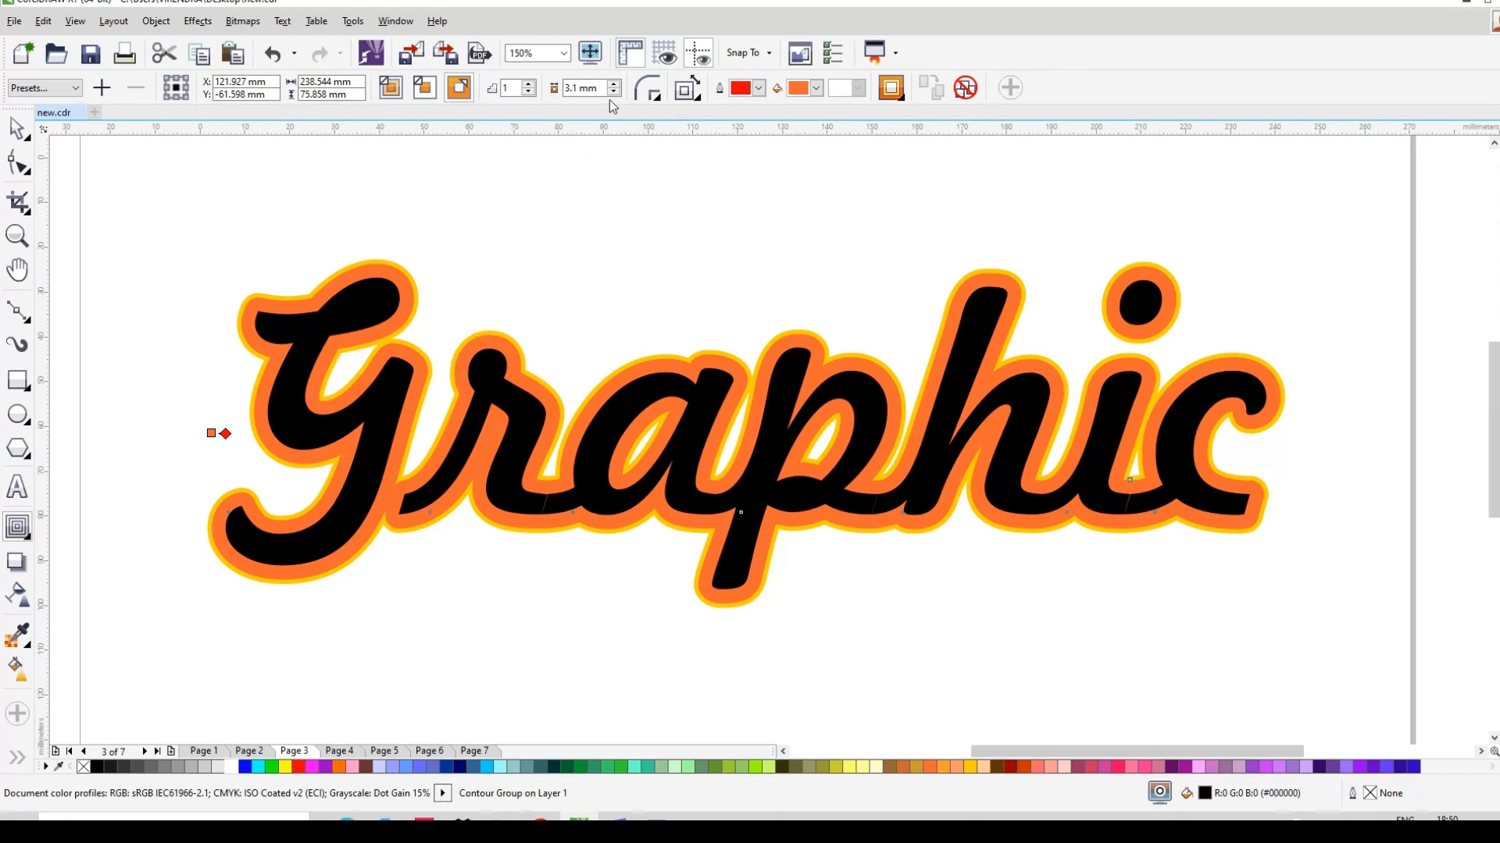
{"action": "left_click", "coordinate": [582, 87]}
{"action": "left_click", "coordinate": [560, 188]}
Break the orange contour group apart from the text
{"action": "right_click", "coordinate": [513, 344]}
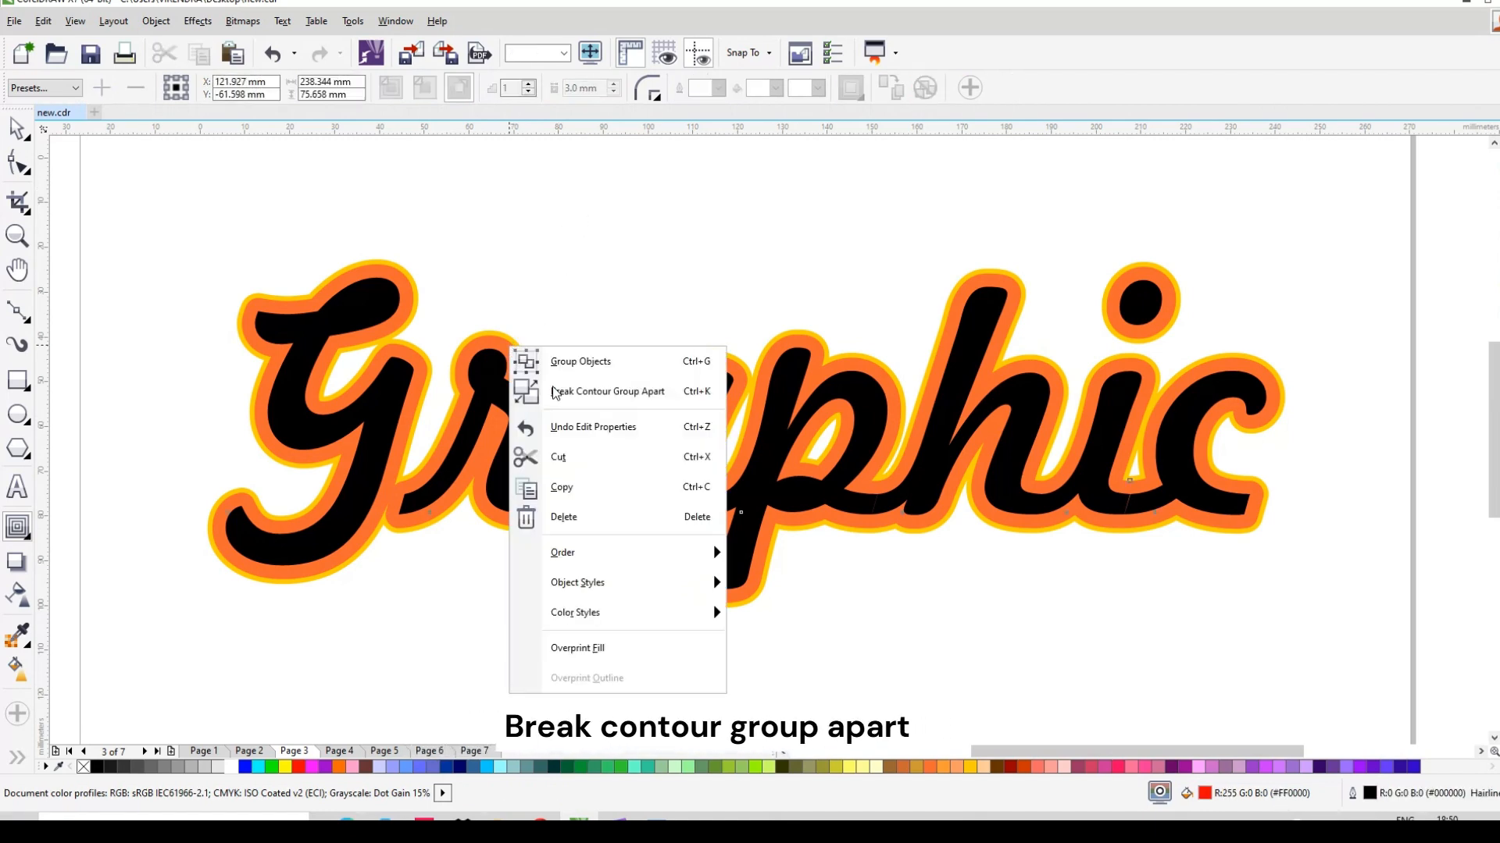
{"action": "left_click", "coordinate": [557, 389]}
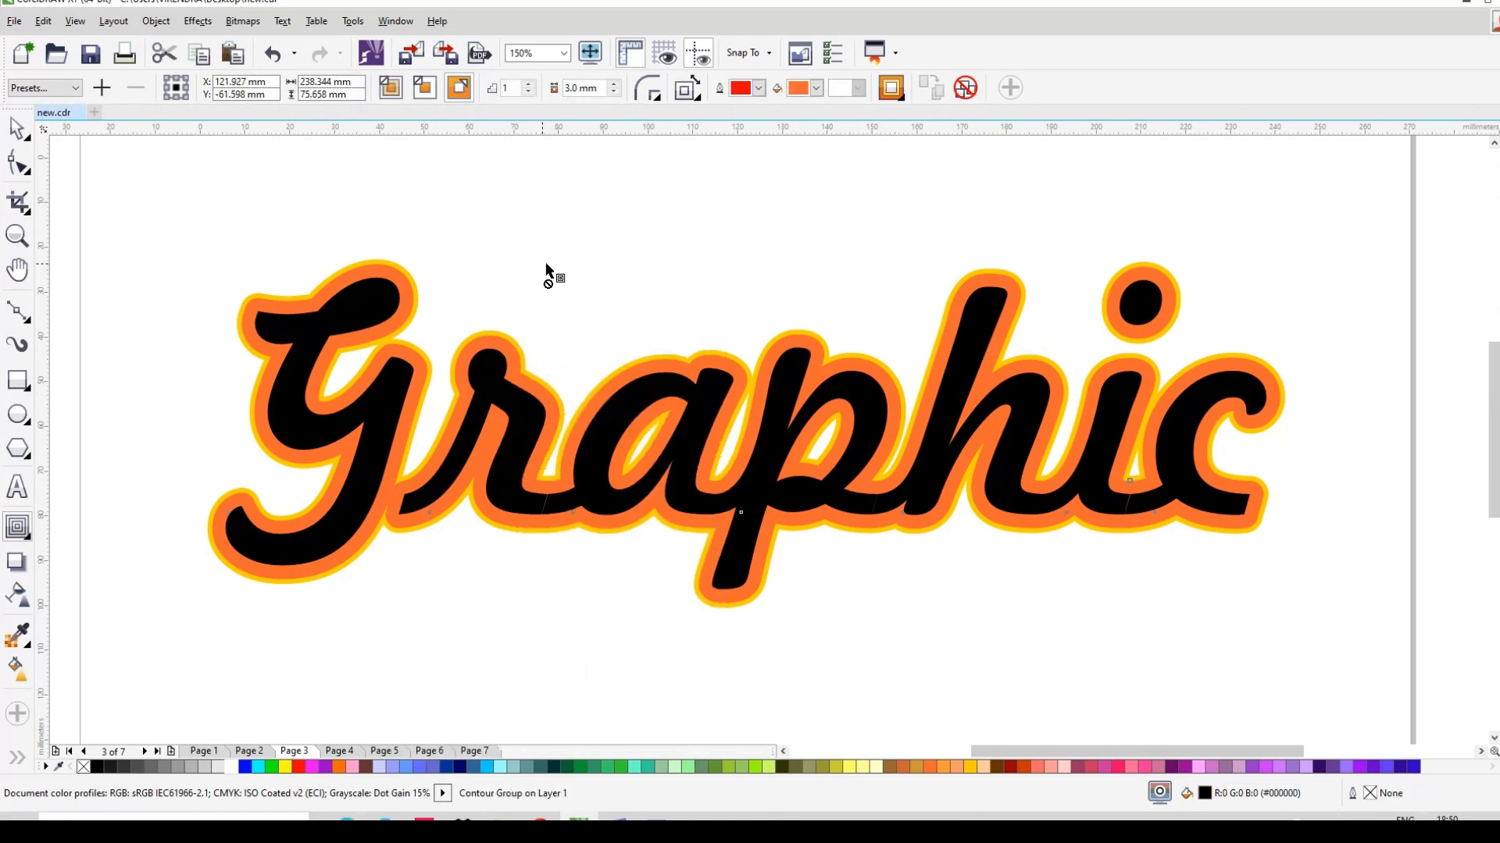
{"action": "left_click", "coordinate": [17, 128]}
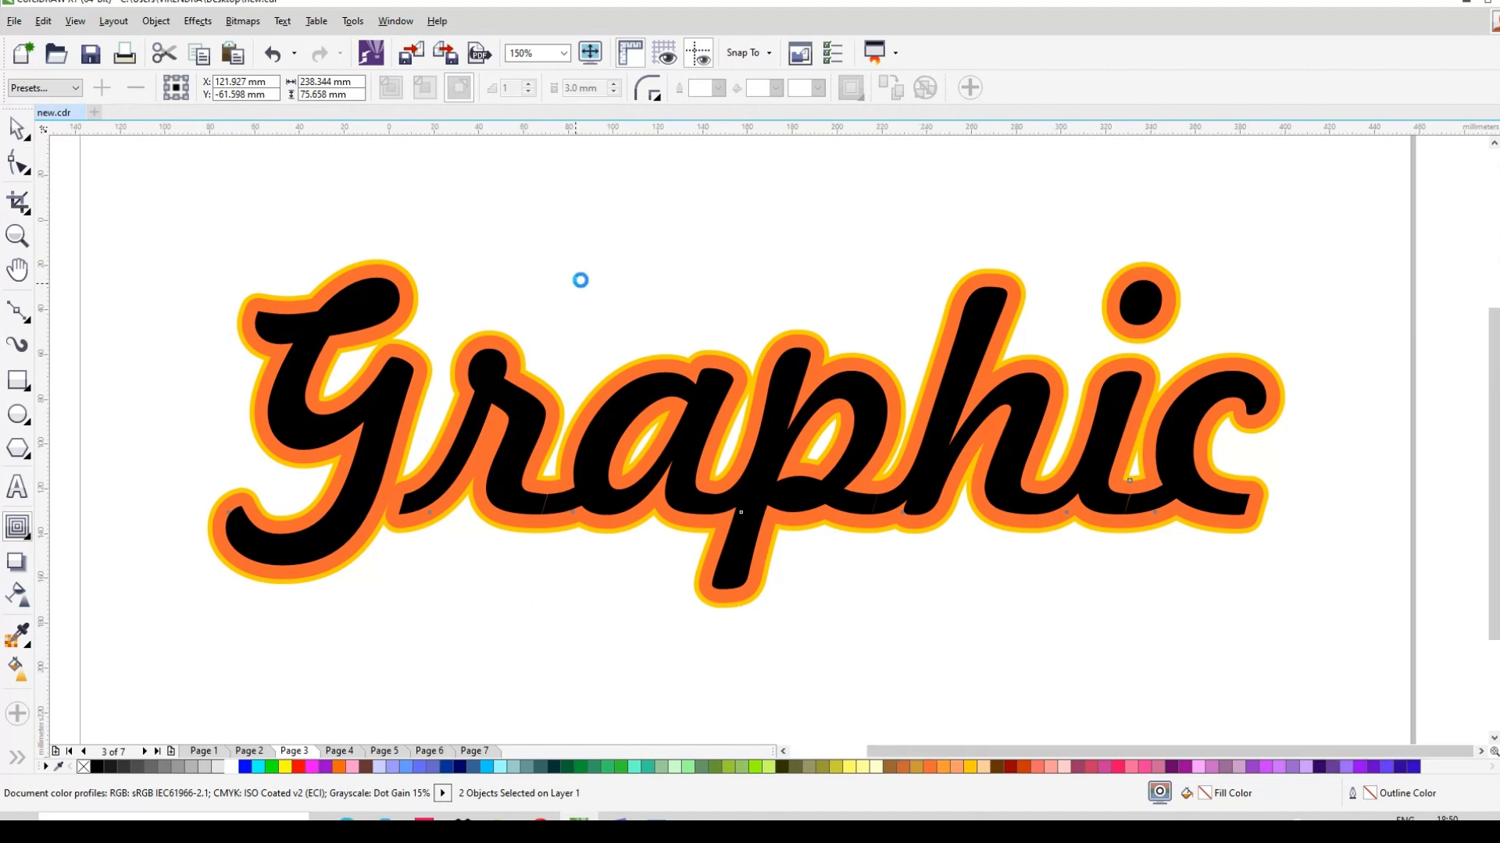
{"action": "scroll", "coordinate": [579, 278], "scroll_direction": "down", "scroll_amount": 2}
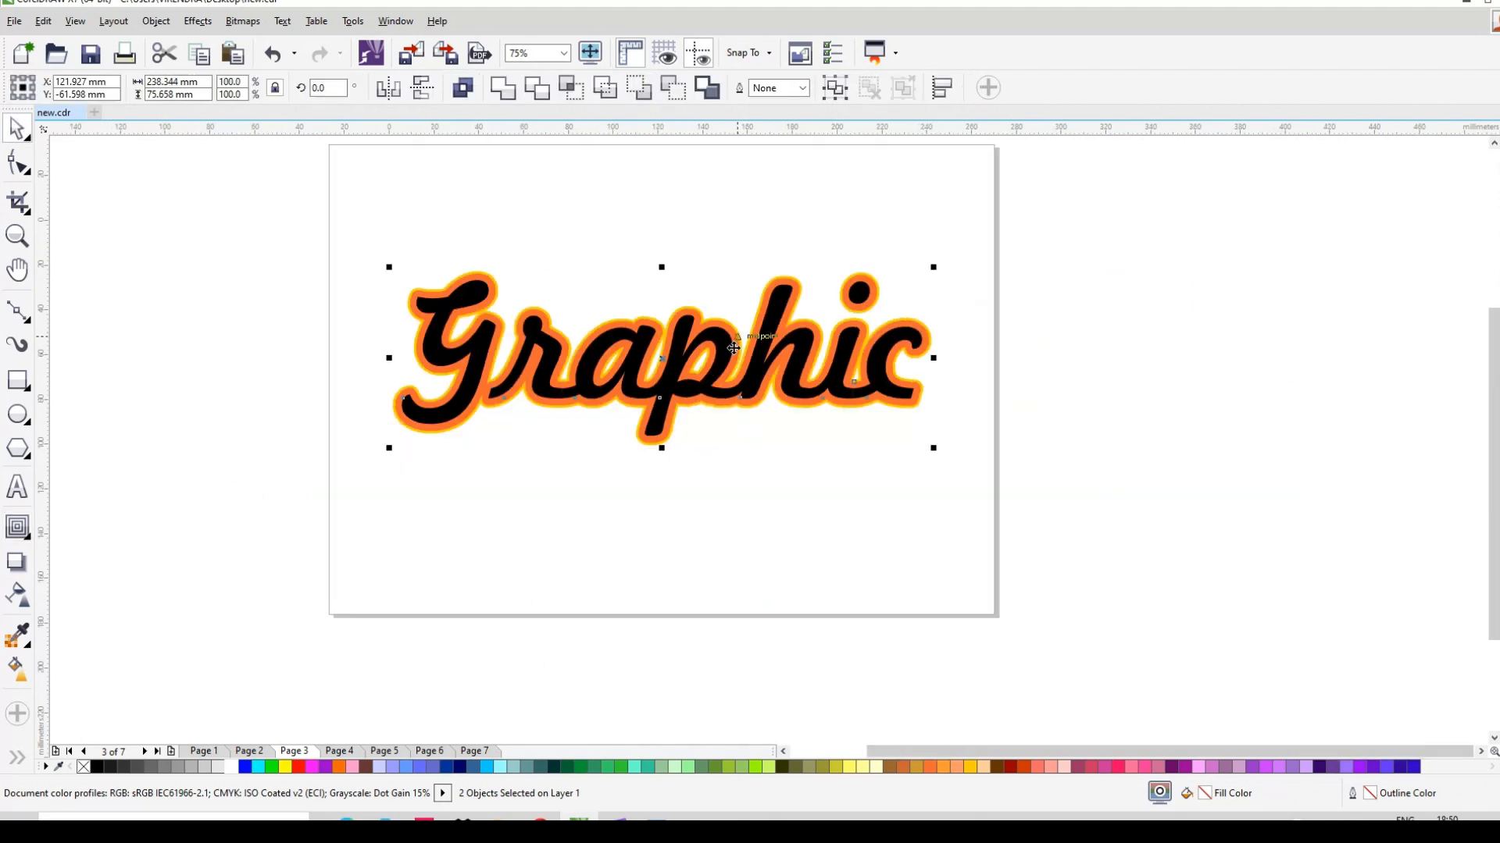
{"action": "left_click_drag", "start_coordinate": [735, 348], "coordinate": [686, 542]}
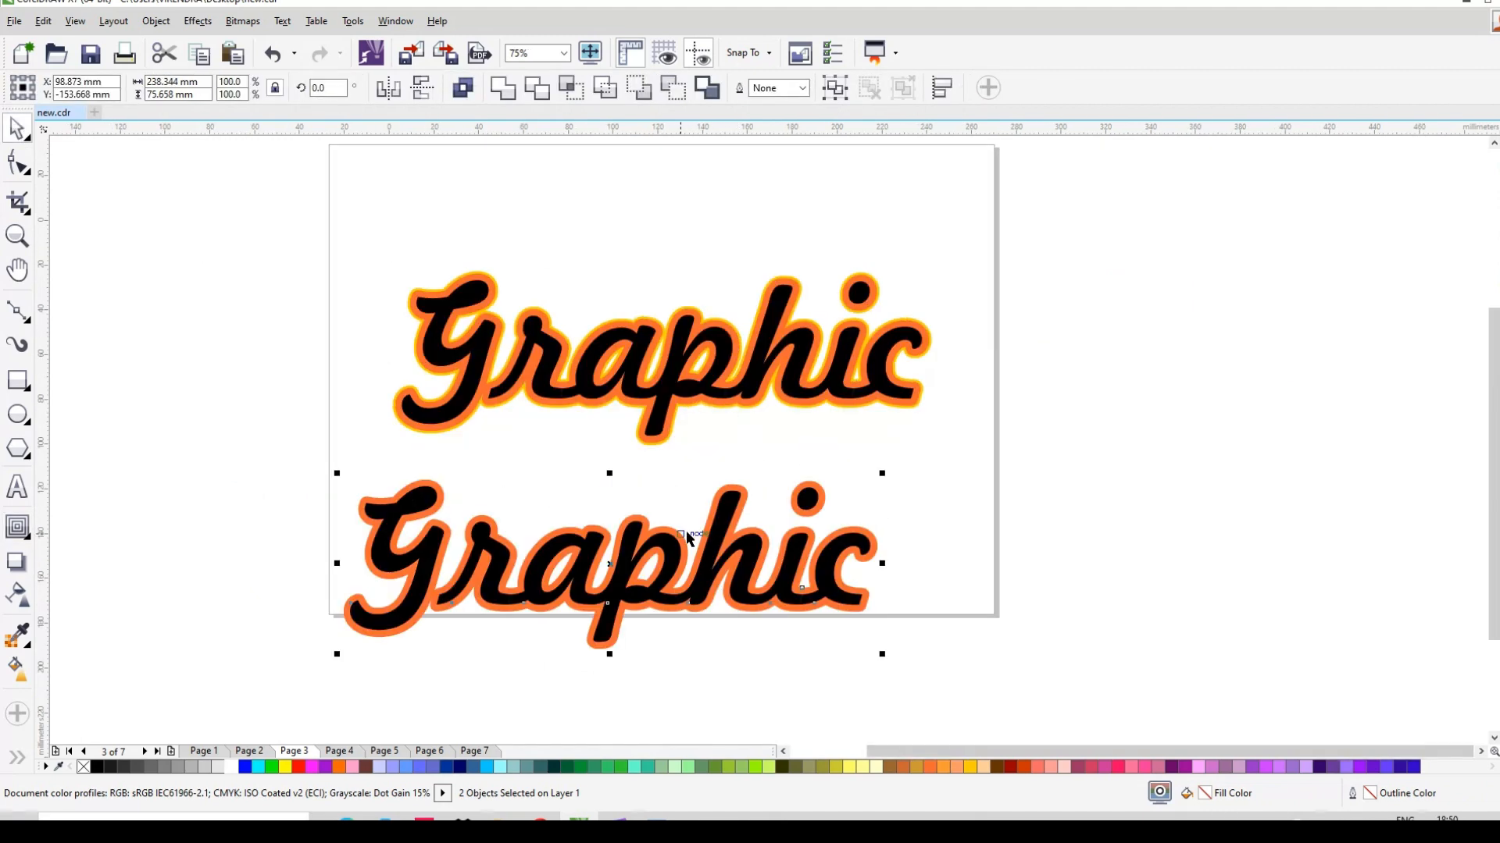
{"action": "key", "text": "ctrl+z"}
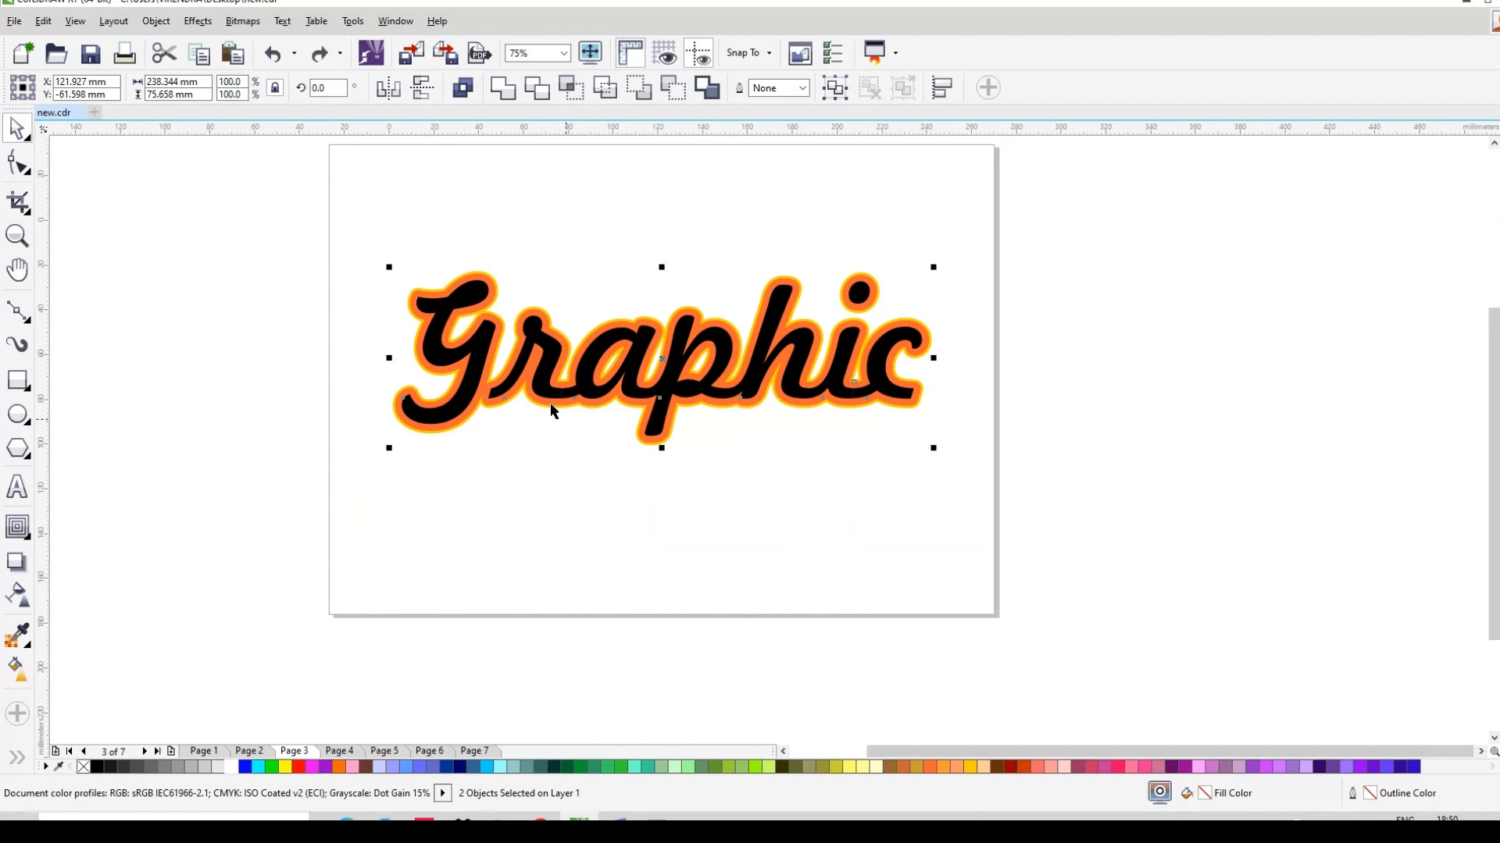
Duplicate the orange contour shape on its own and place the copy below the original lettering
{"action": "scroll", "coordinate": [502, 320], "scroll_direction": "up", "scroll_amount": 4}
{"action": "left_click", "coordinate": [667, 214]}
{"action": "scroll", "coordinate": [667, 214], "scroll_direction": "down", "scroll_amount": 1}
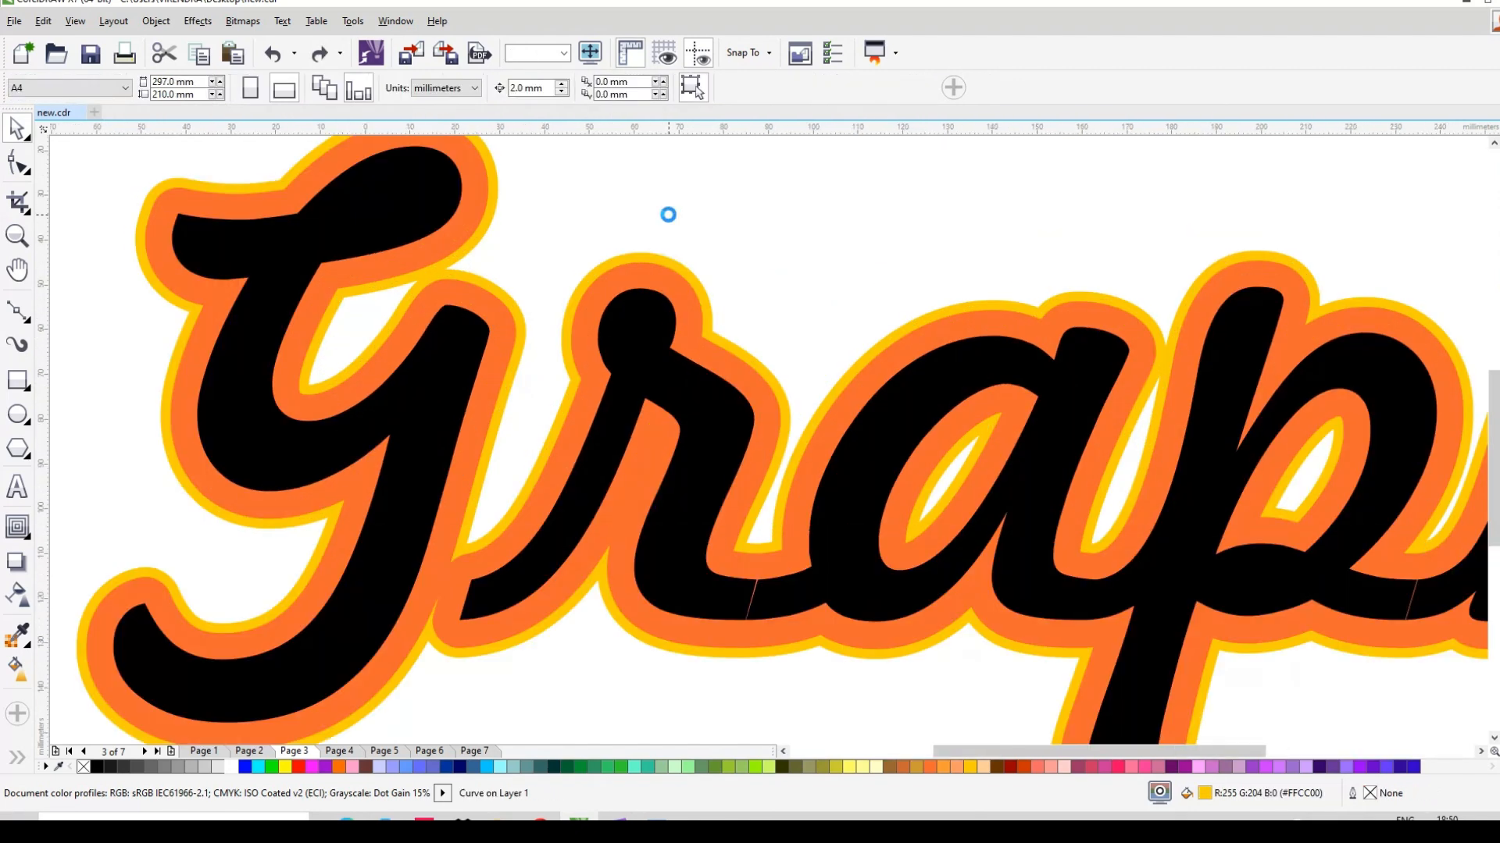
{"action": "left_click", "coordinate": [697, 303]}
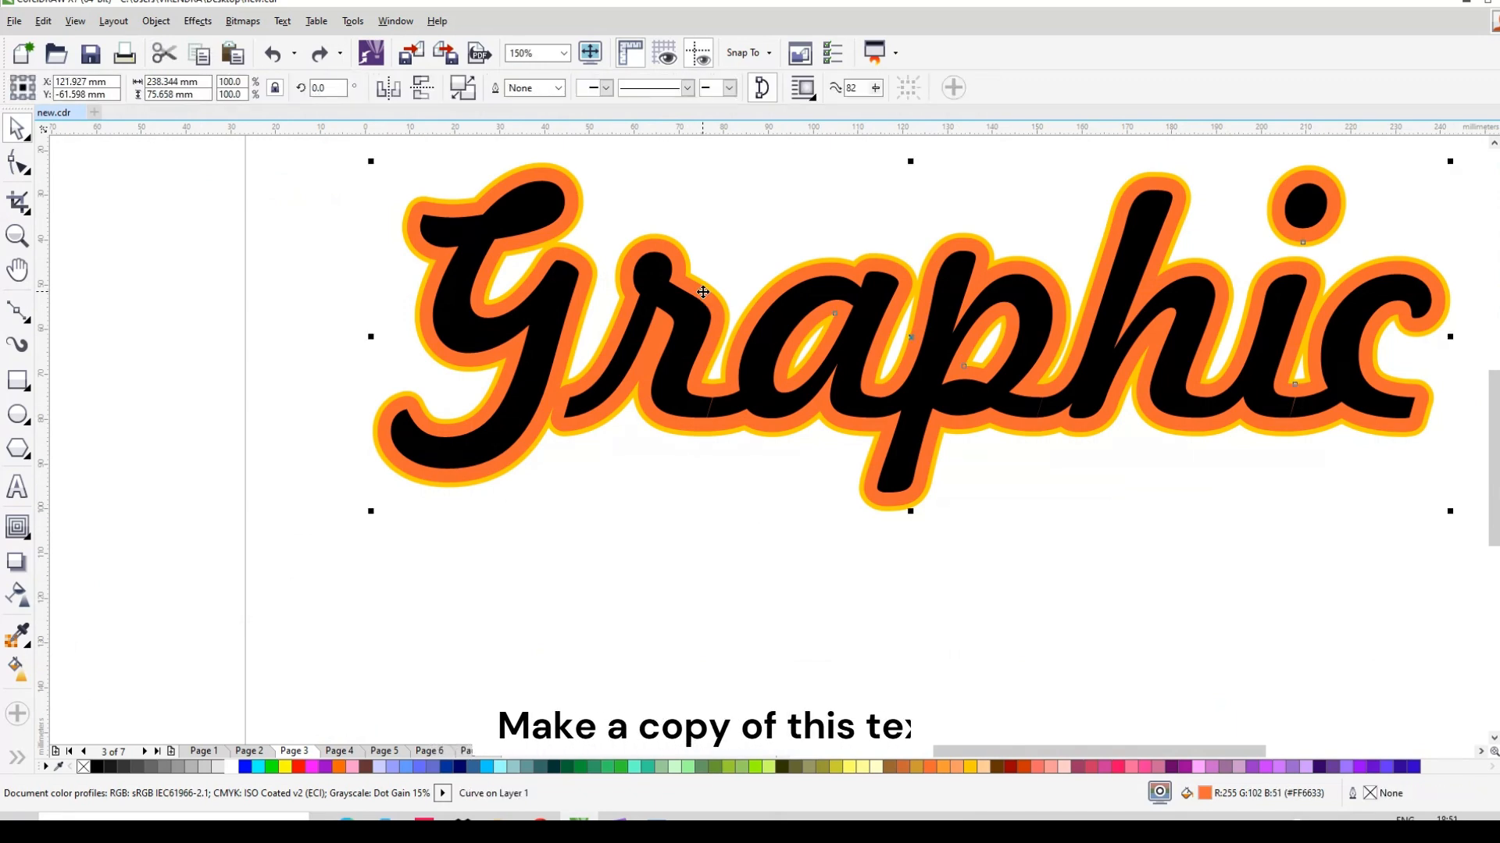
{"action": "left_click_drag", "start_coordinate": [698, 302], "coordinate": [663, 623]}
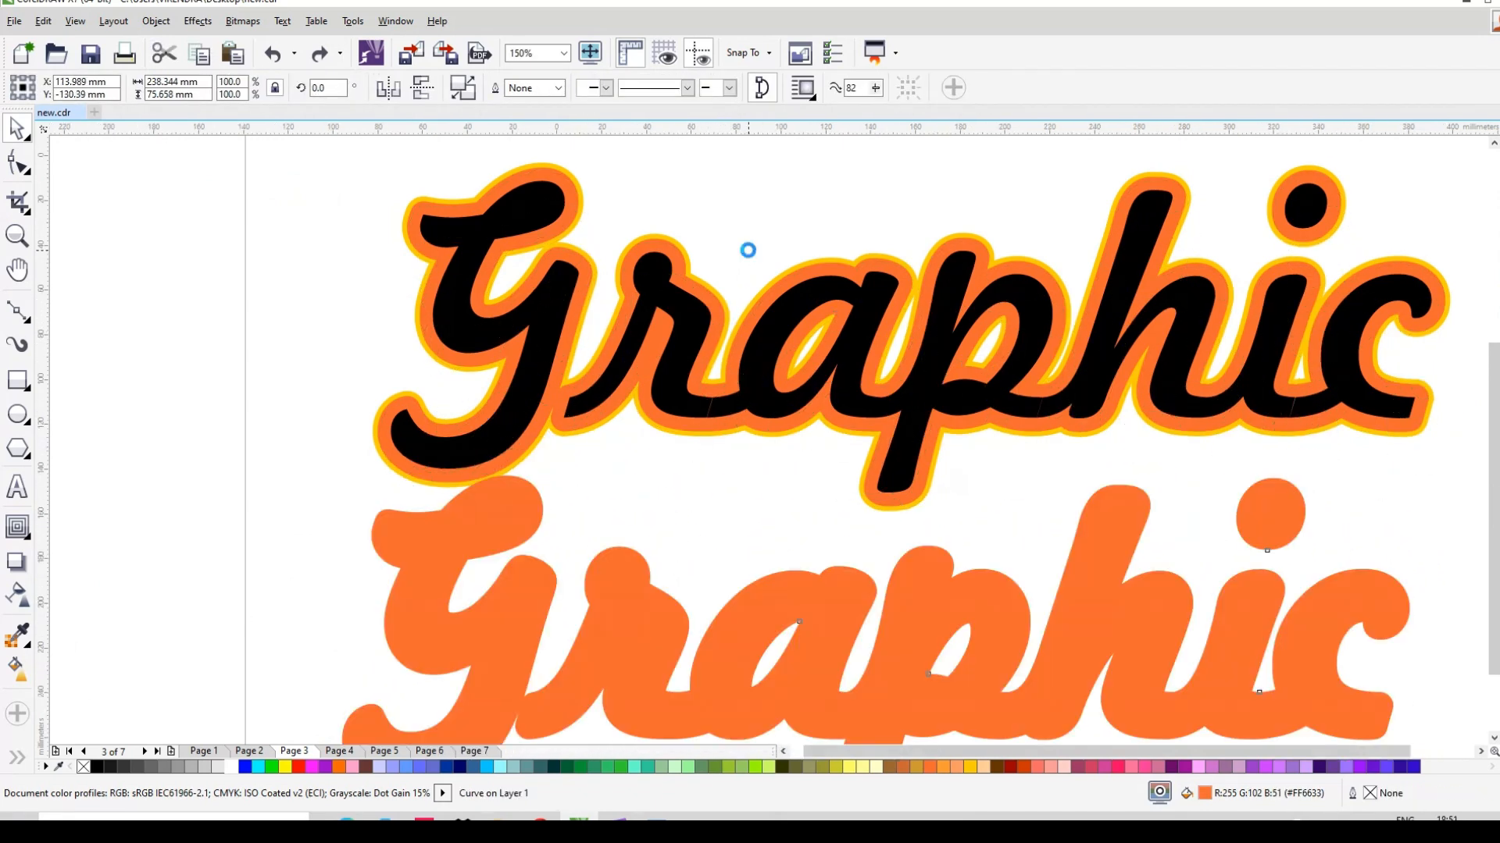
Draw a rectangle about 297 by 92 mm over the orange copy, filled black and sent to the back
{"action": "scroll", "coordinate": [747, 249], "scroll_direction": "down", "scroll_amount": 1}
{"action": "left_click", "coordinate": [17, 380]}
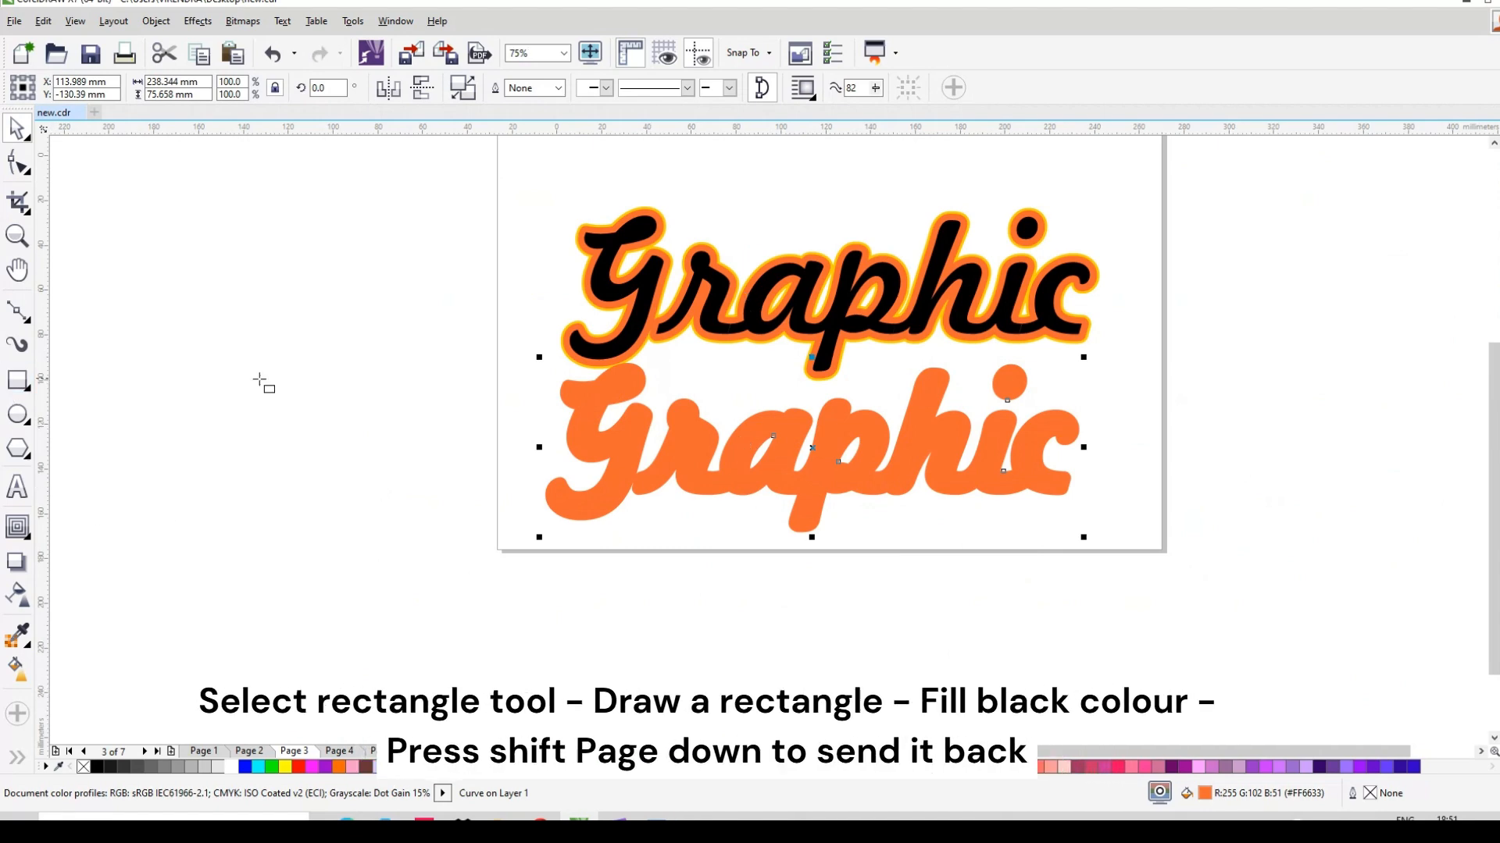
{"action": "left_click_drag", "start_coordinate": [502, 357], "coordinate": [1167, 562]}
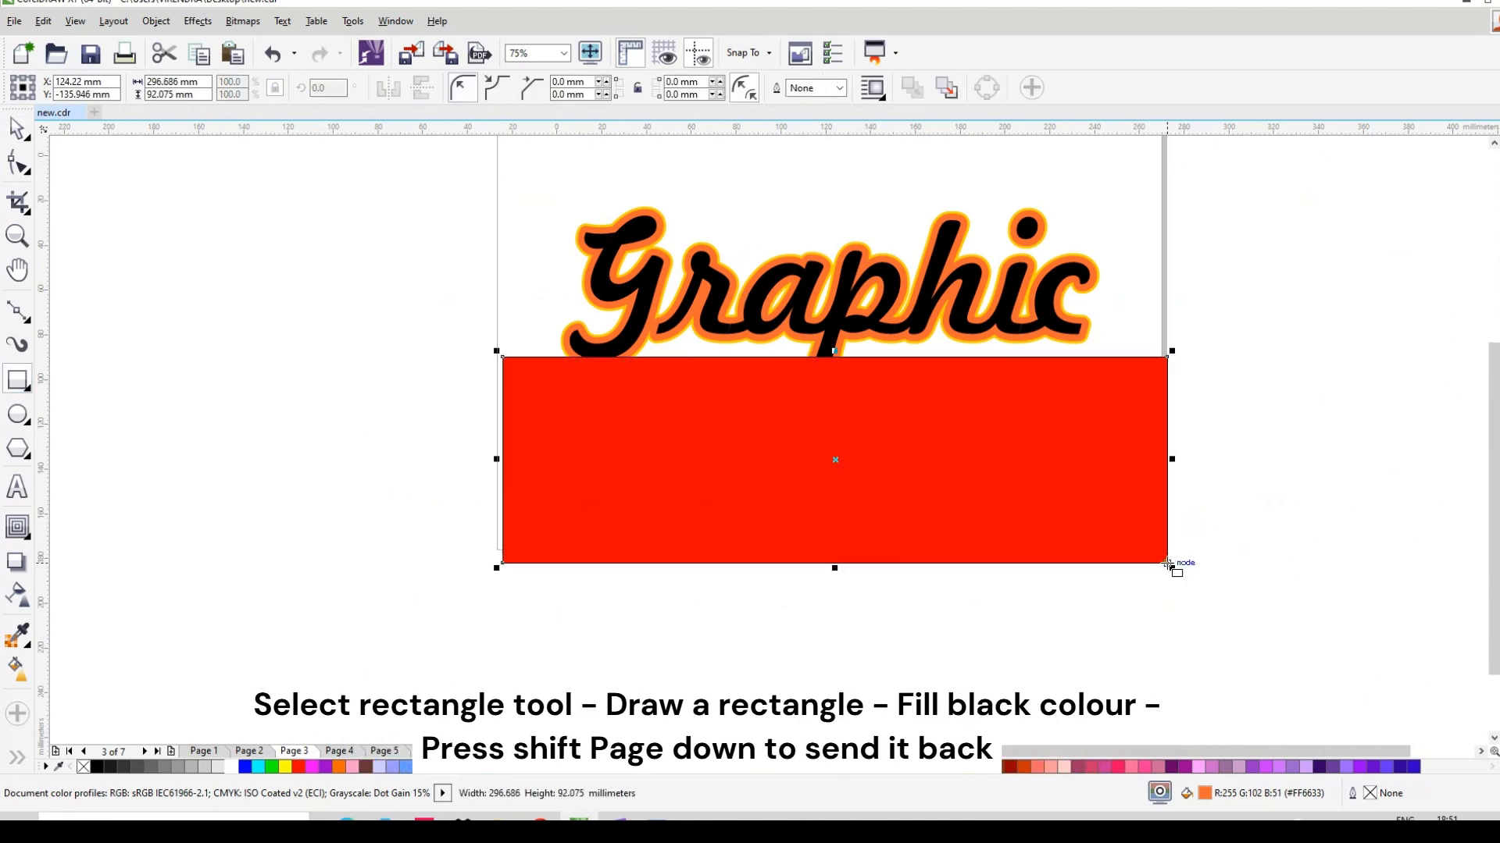
{"action": "left_click", "coordinate": [96, 767]}
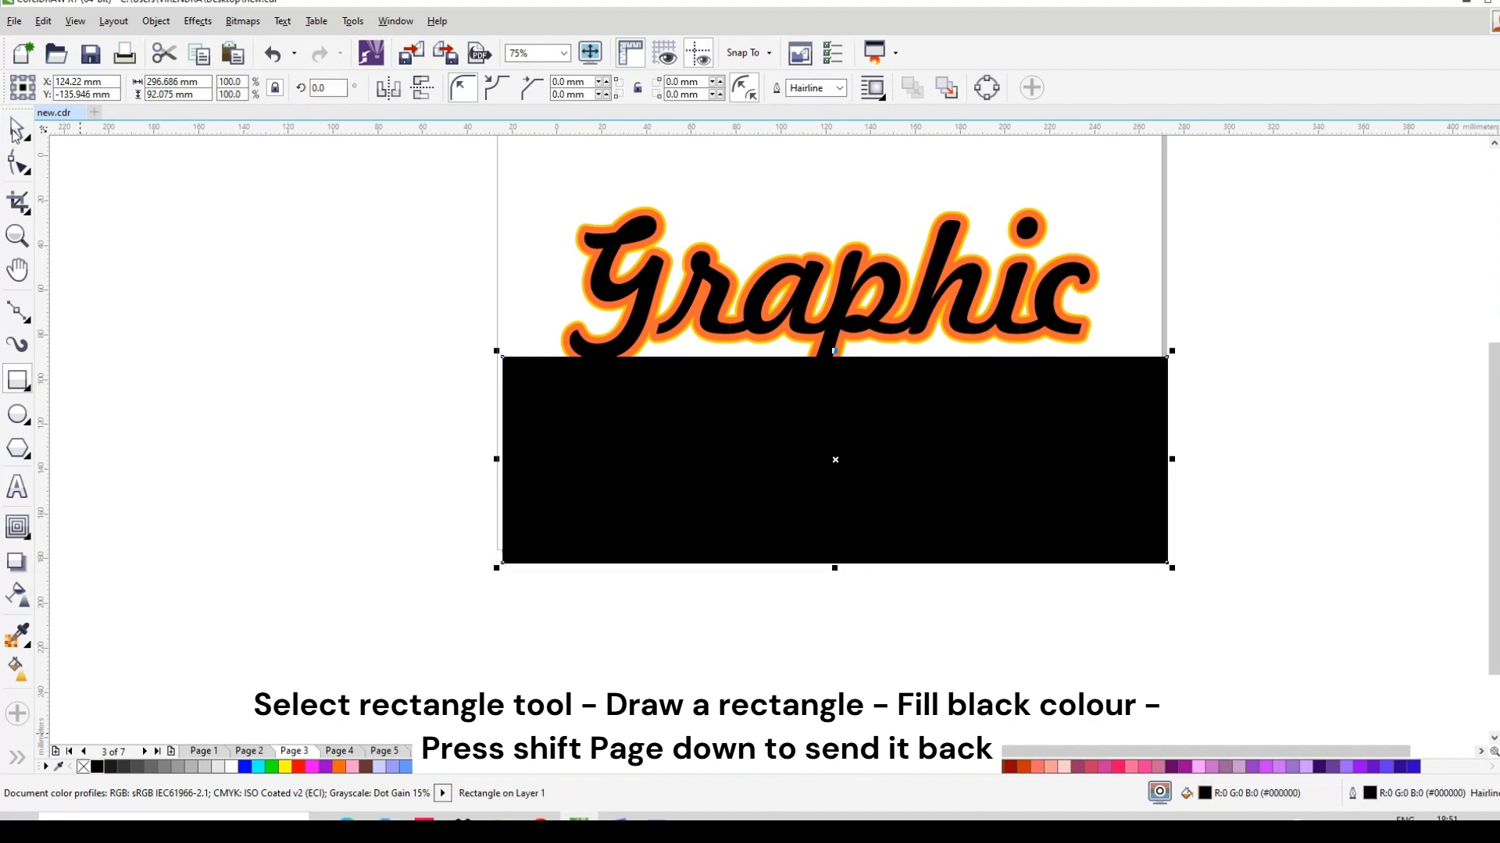
{"action": "key", "text": "shift+Page_Down"}
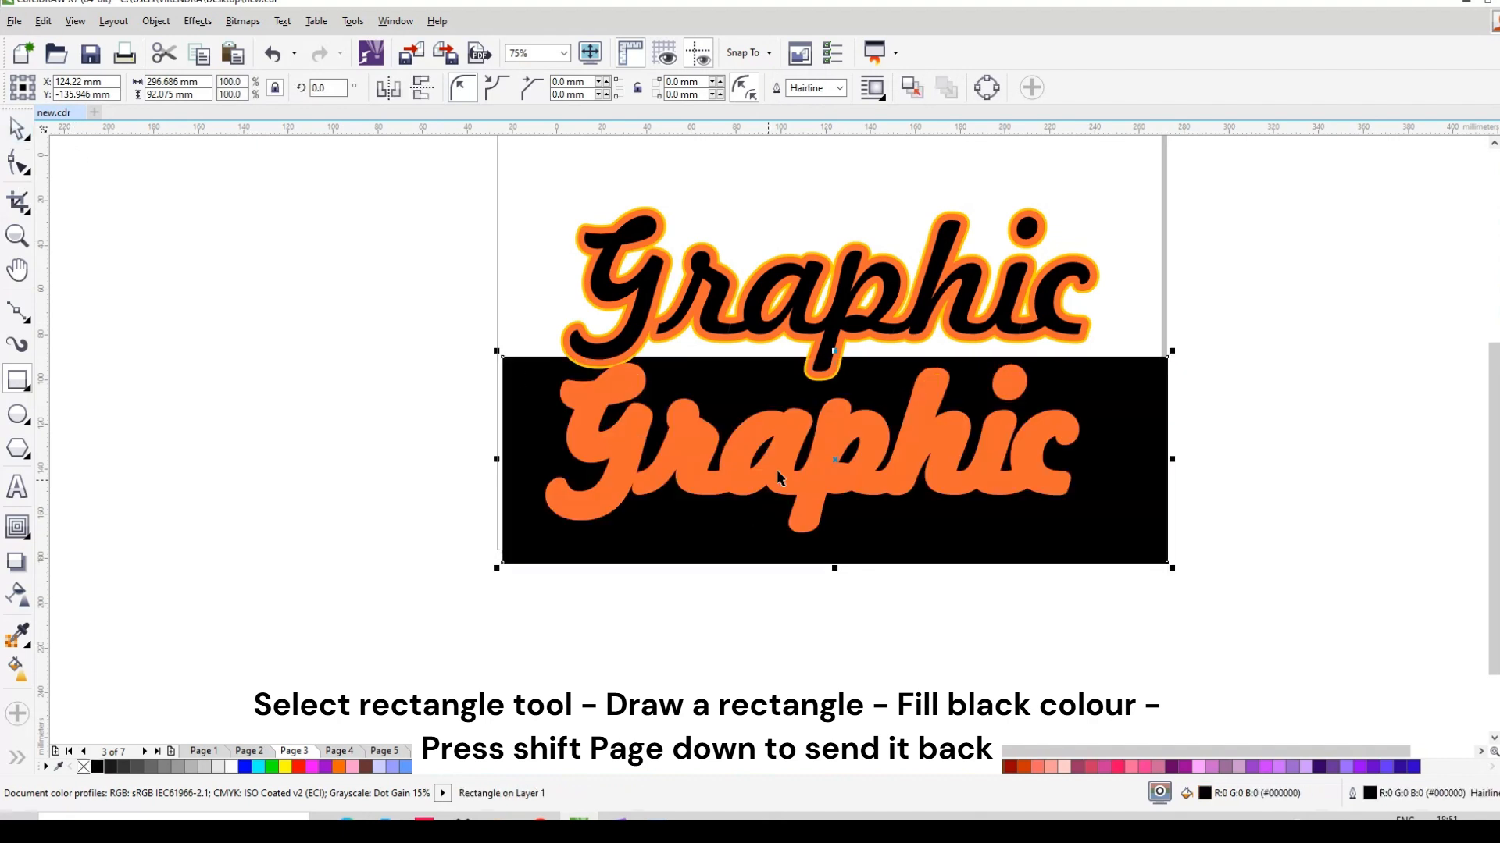
Center the orange copy horizontally and vertically on the black rectangle
{"action": "key", "text": "space"}
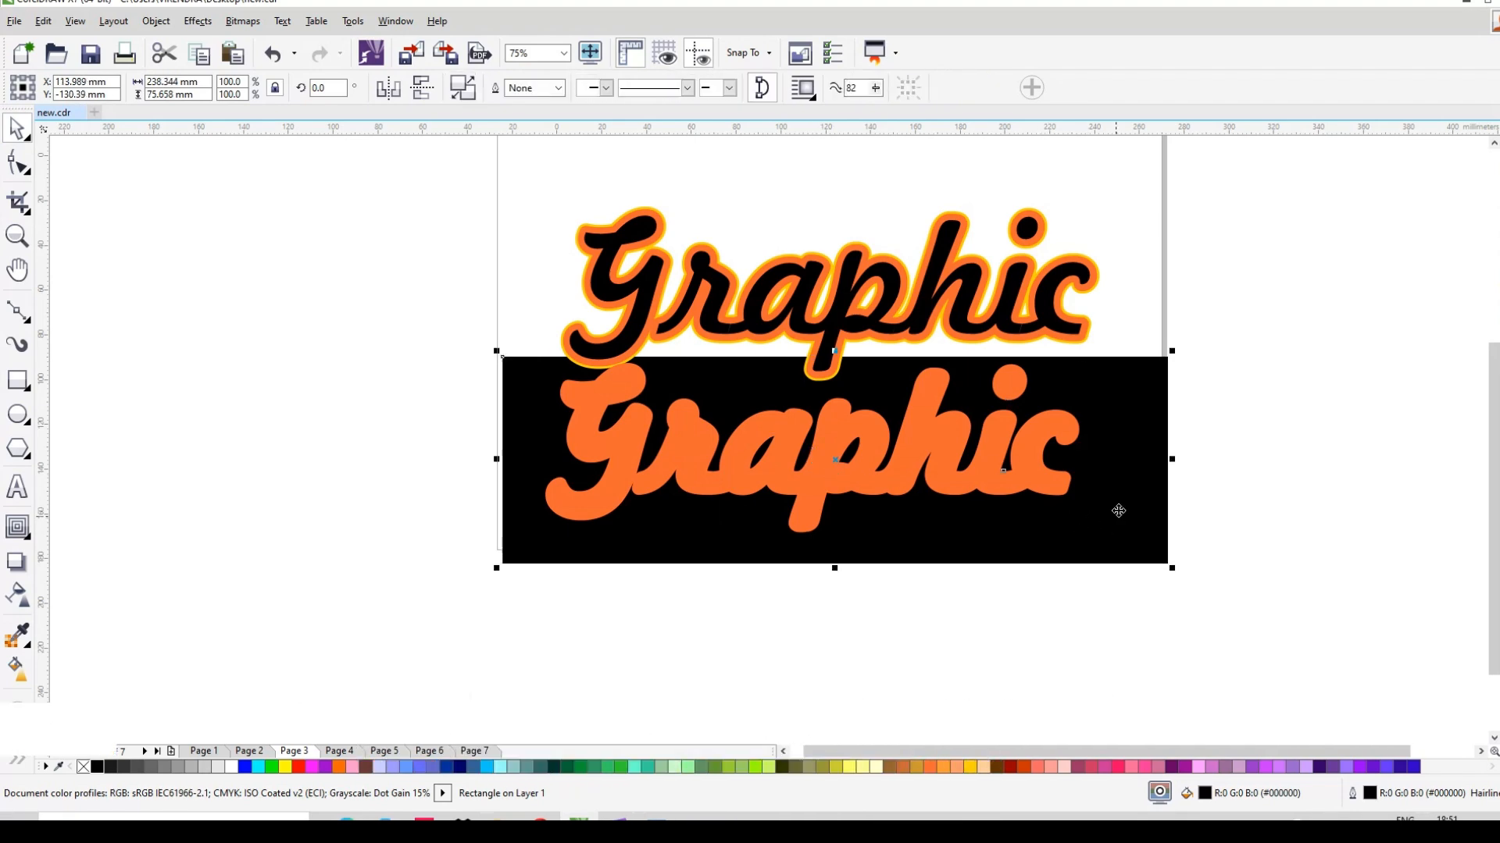
{"action": "left_click", "coordinate": [1119, 511], "text": "shift"}
{"action": "key", "text": "e"}
{"action": "key", "text": "c"}
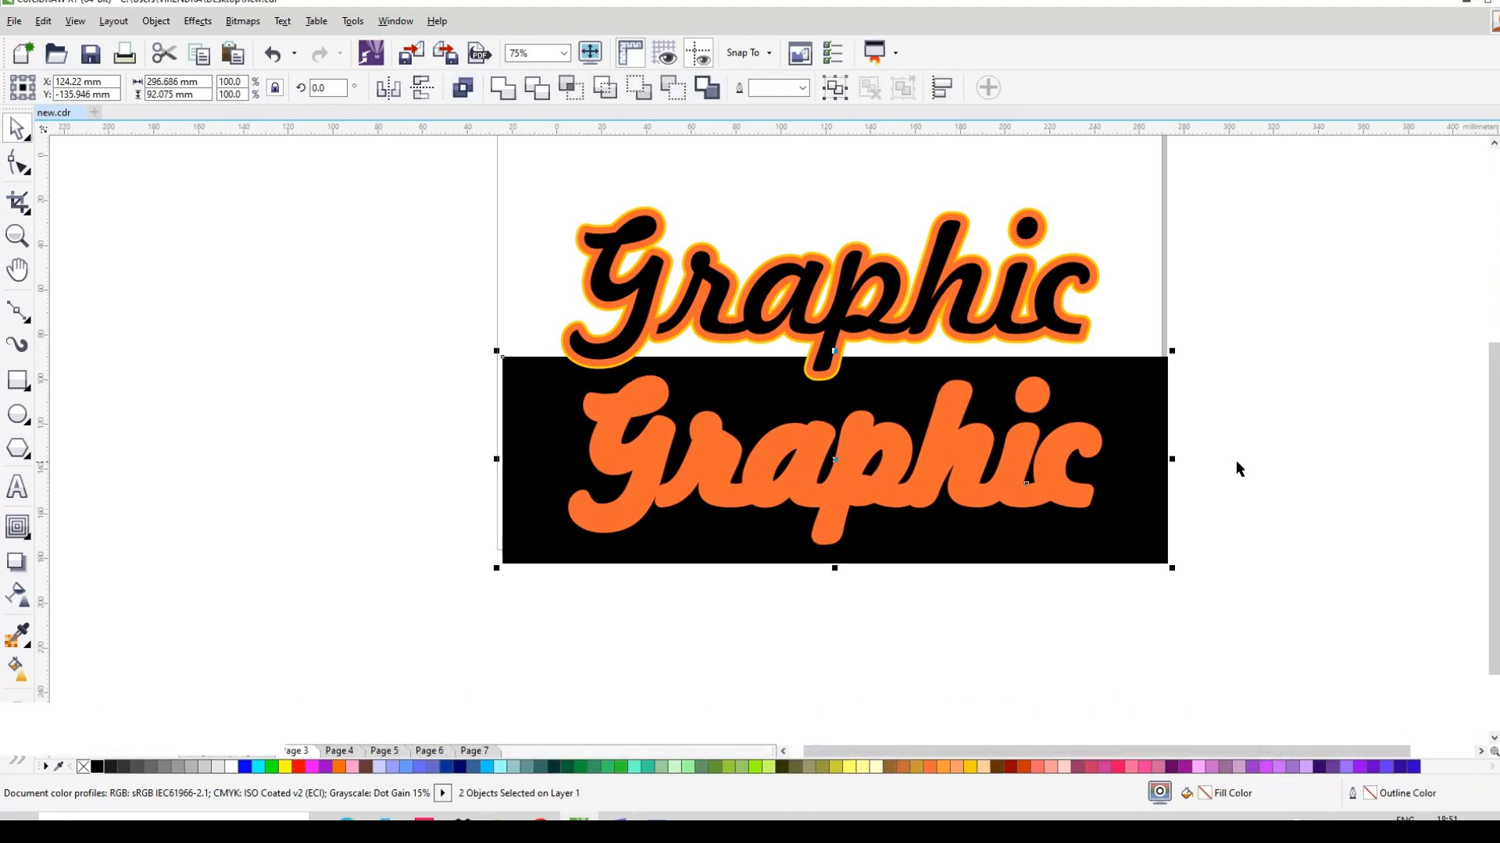
Cut the orange lettering out of the black rectangle with Back Minus Front
{"action": "left_click", "coordinate": [1051, 475]}
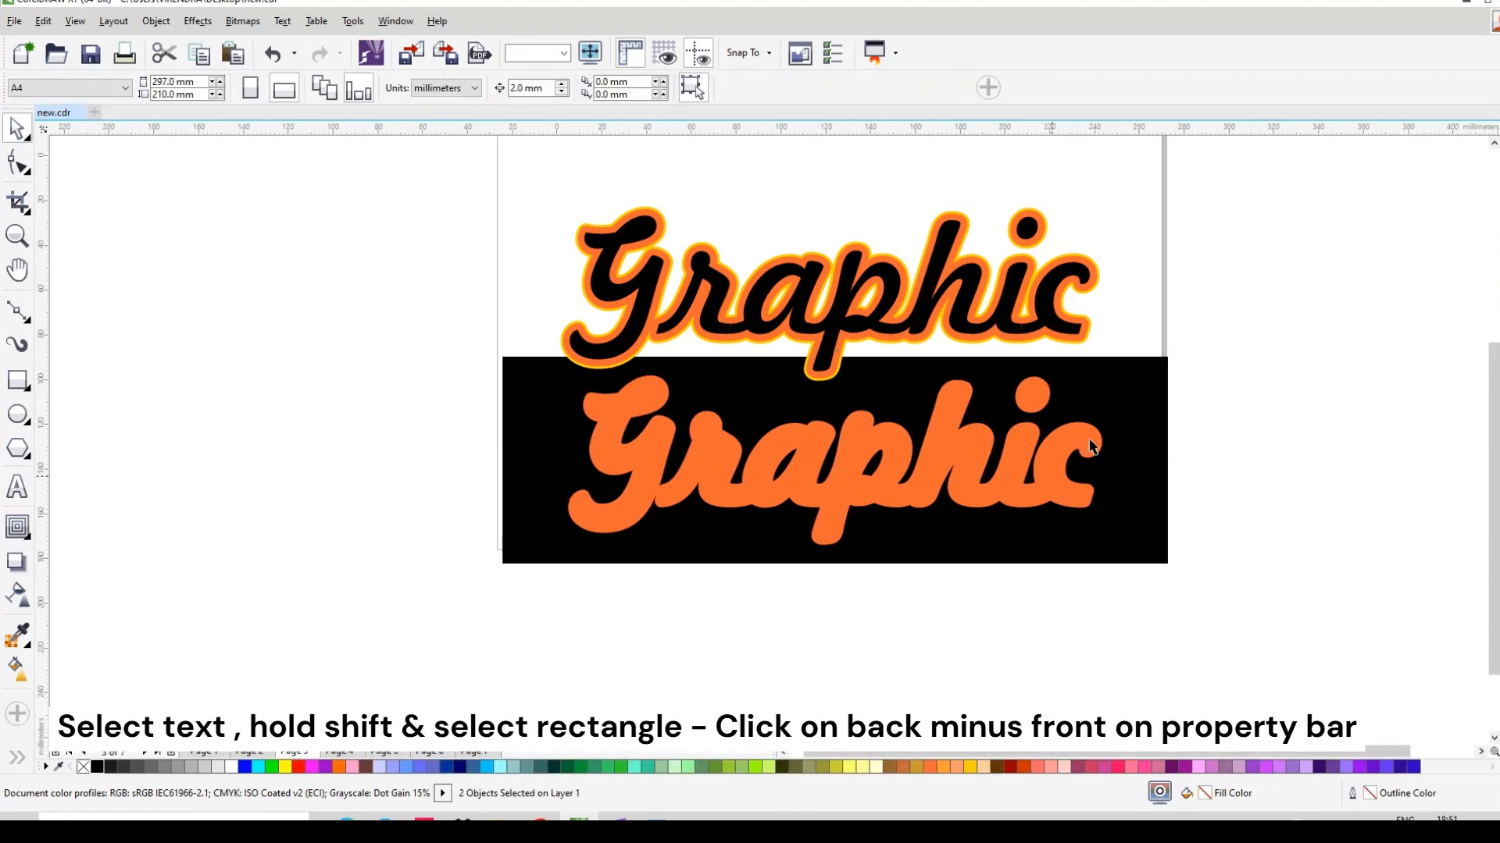
{"action": "left_click", "coordinate": [1122, 415], "text": "shift"}
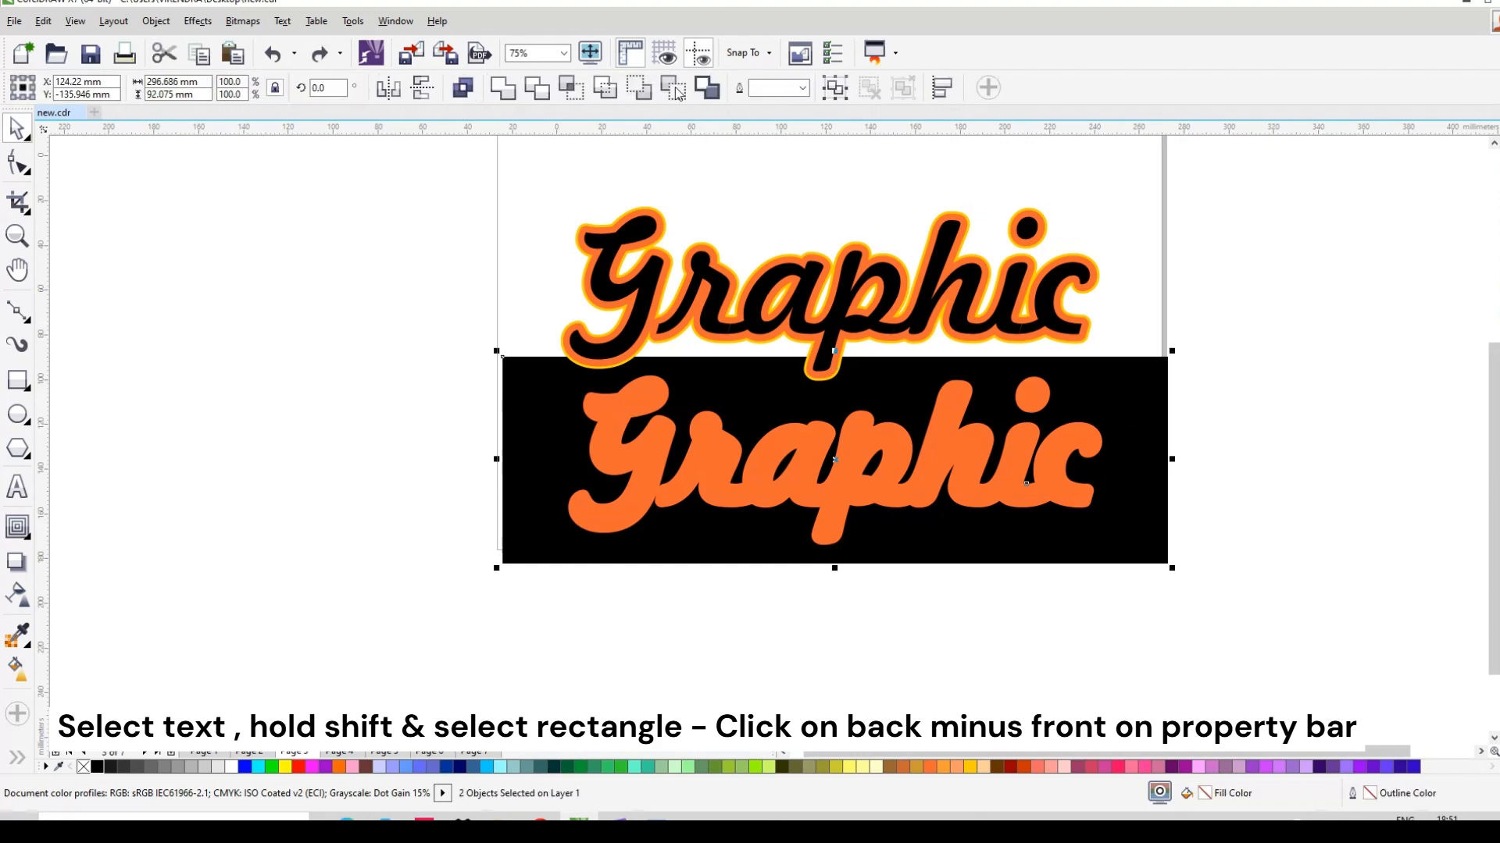
{"action": "left_click", "coordinate": [673, 87]}
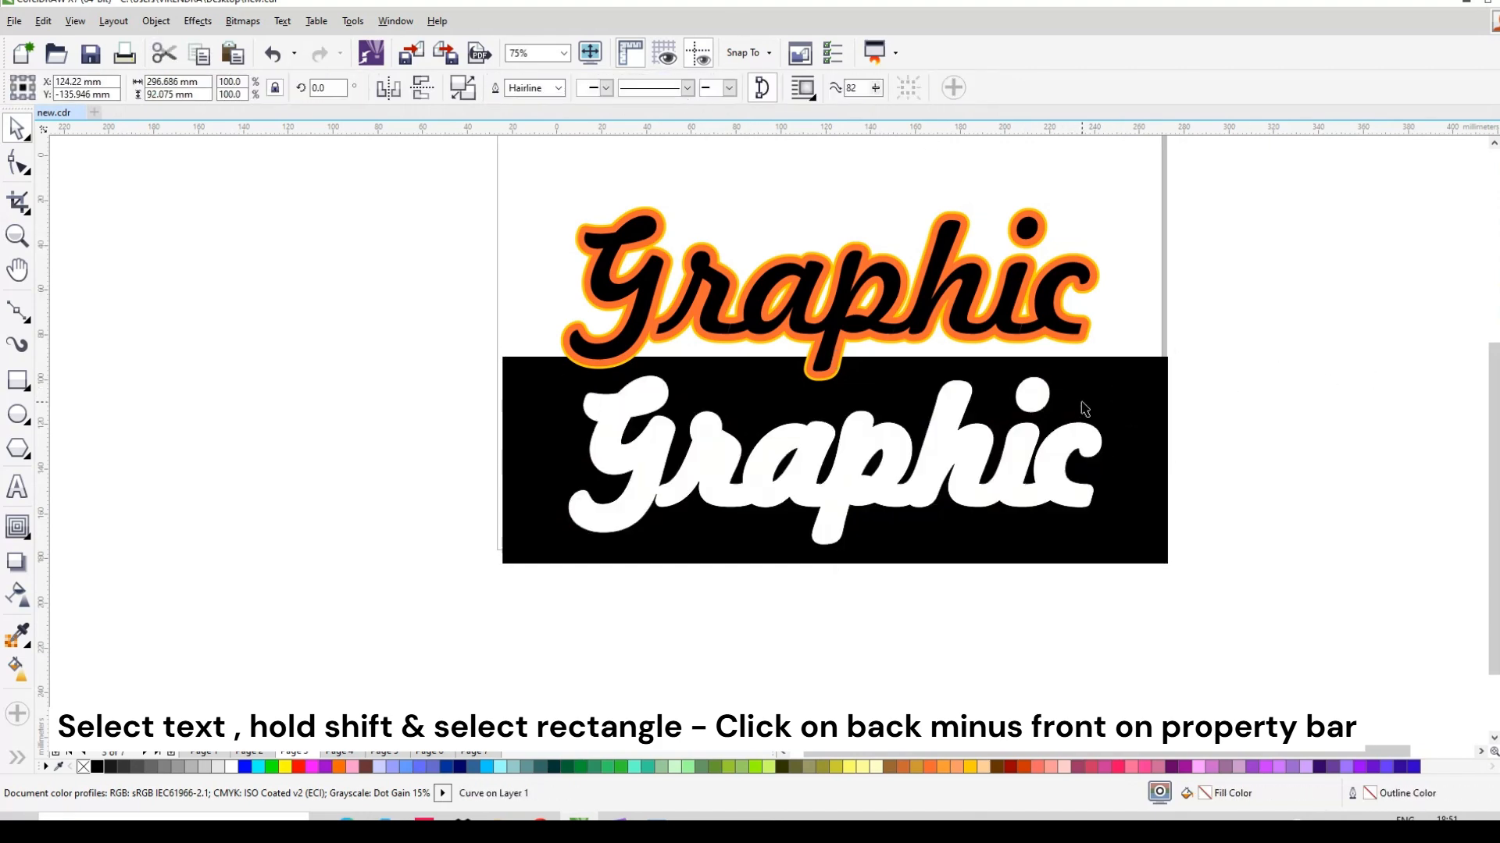
Convert the black rectangle with the cut-out lettering to a bitmap
{"action": "left_click", "coordinate": [1084, 402]}
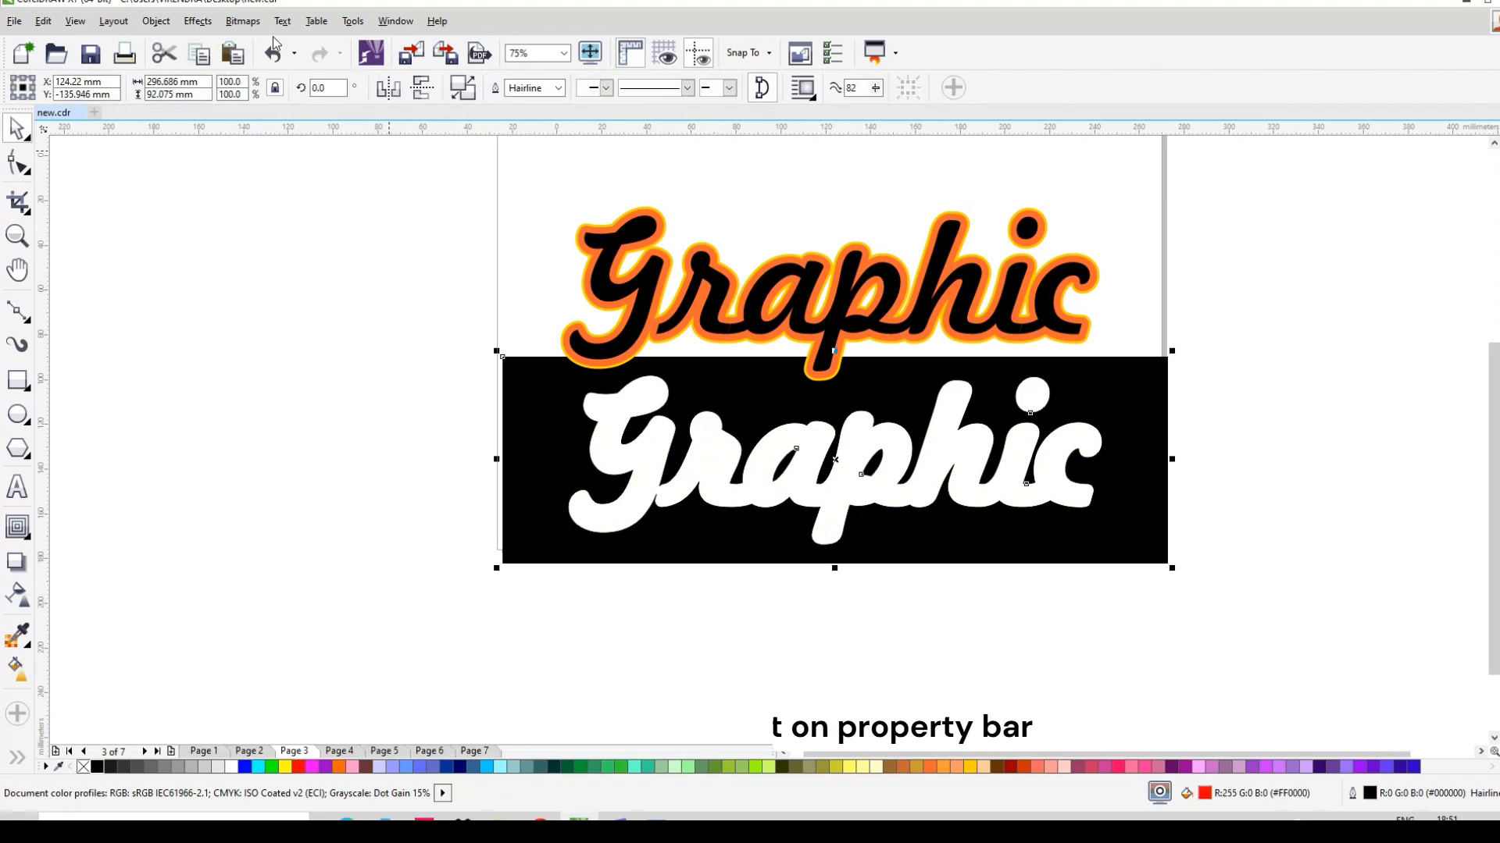
{"action": "left_click", "coordinate": [242, 21]}
{"action": "left_click", "coordinate": [367, 10]}
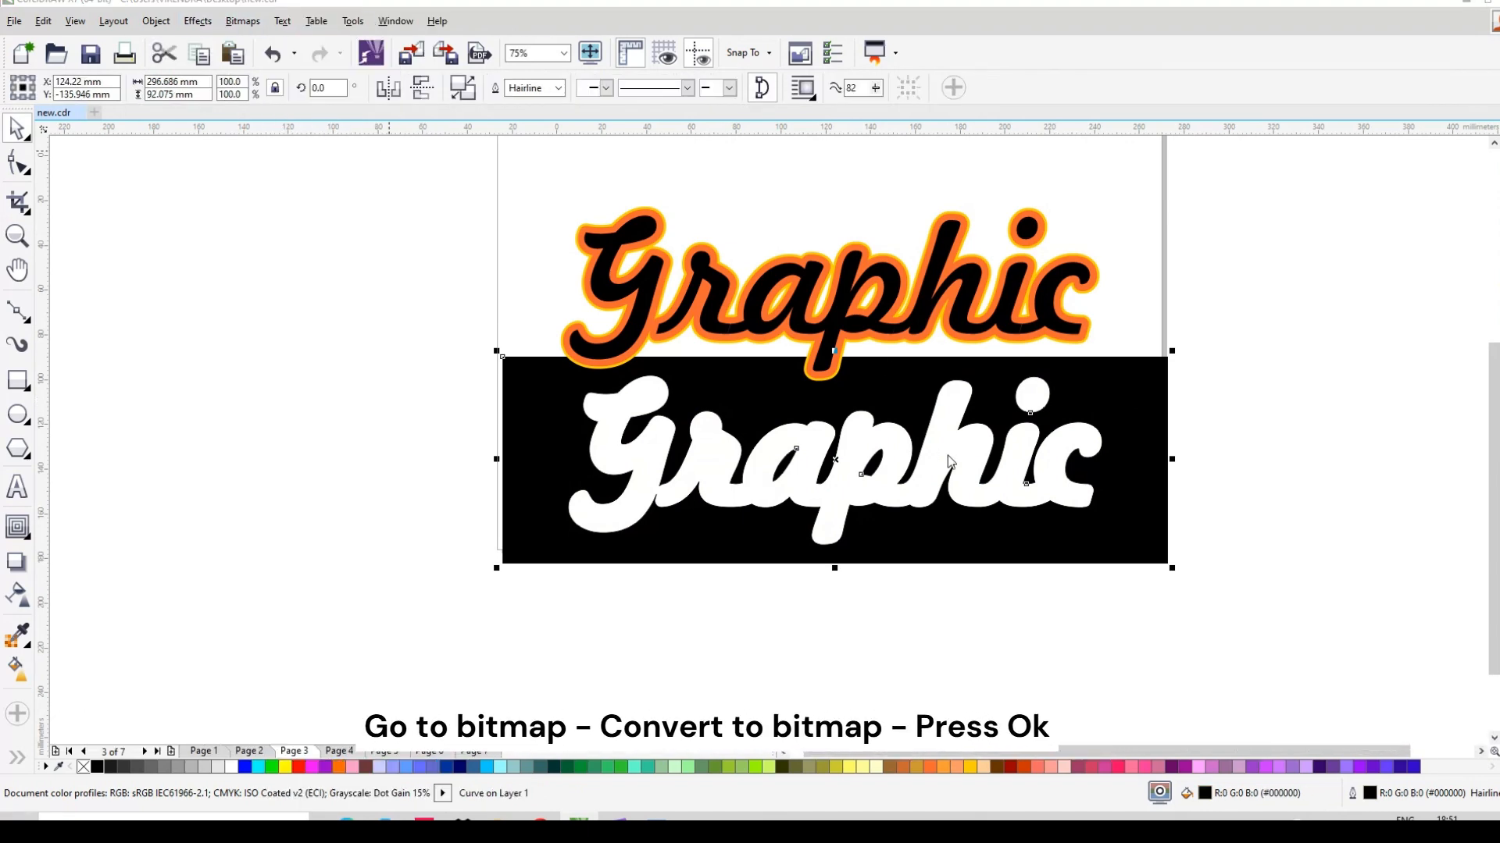
{"action": "left_click", "coordinate": [1056, 553]}
Apply a Gaussian Blur with a radius of 15 pixels to the black cut-out bitmap
{"action": "left_click", "coordinate": [242, 21]}
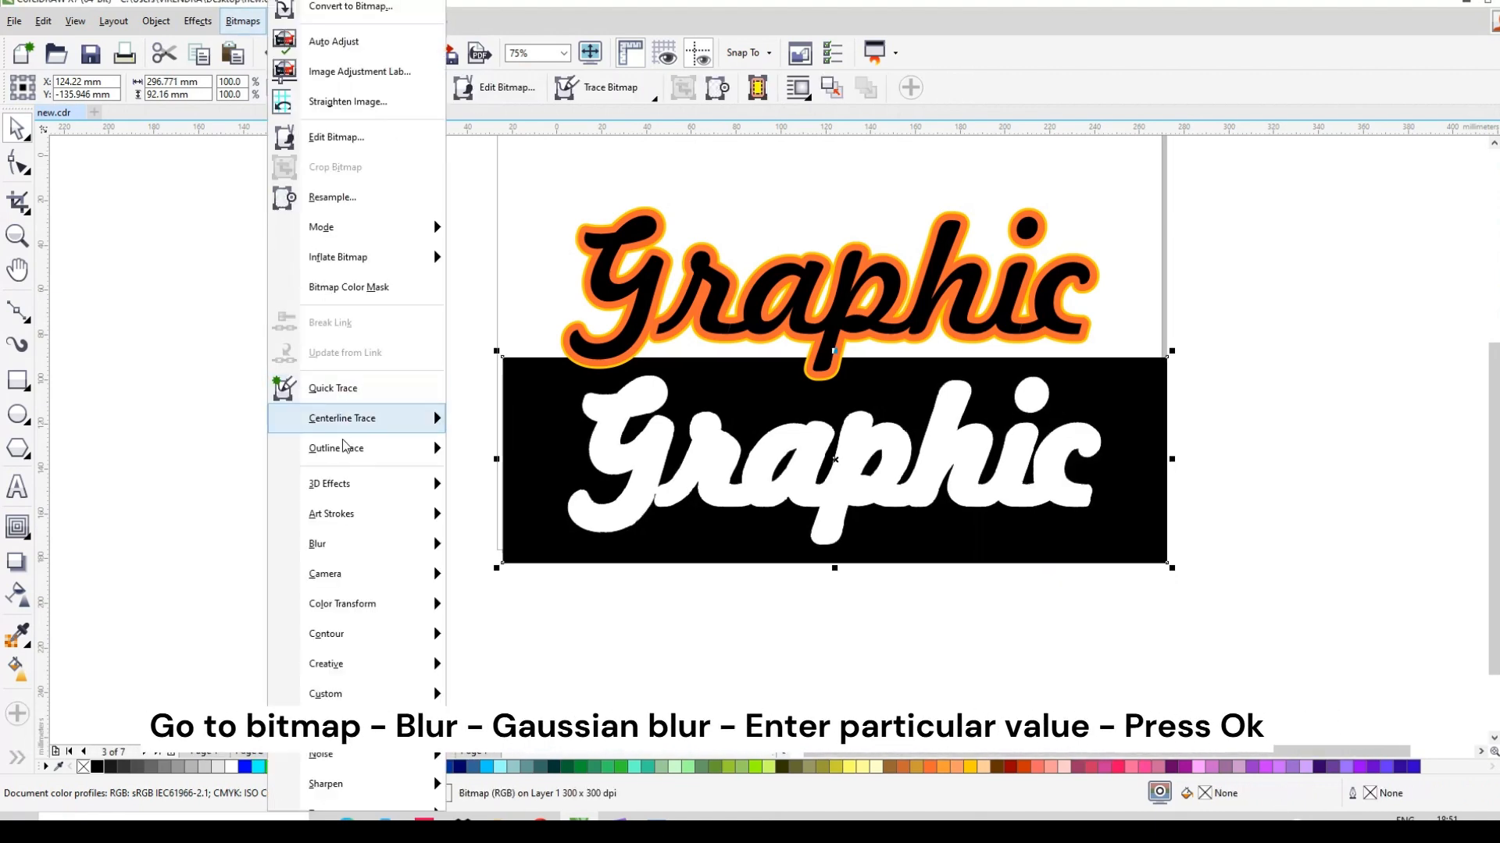
{"action": "mouse_move", "coordinate": [447, 555]}
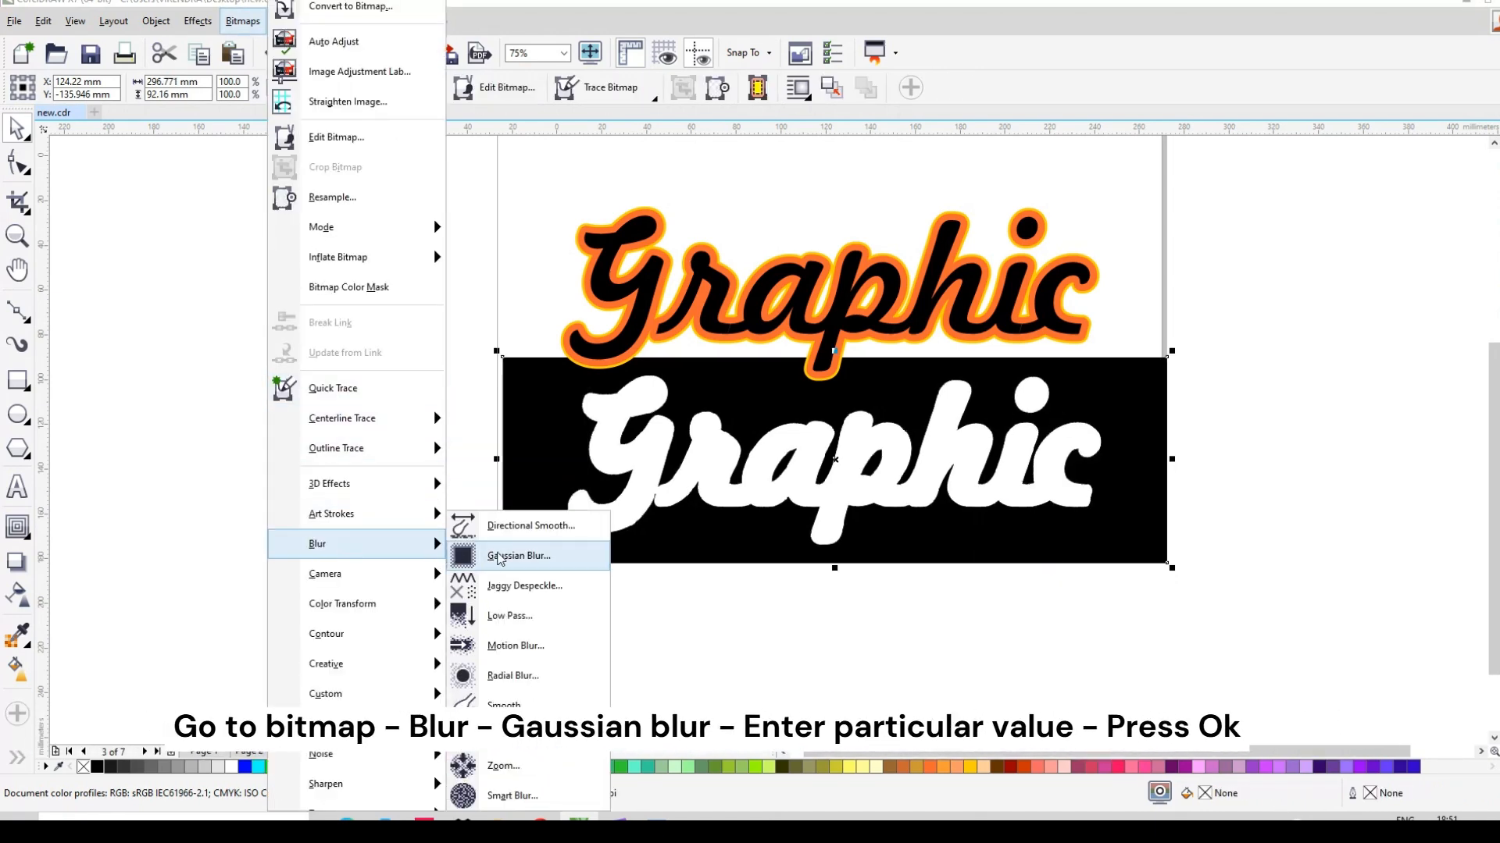
{"action": "left_click", "coordinate": [518, 555]}
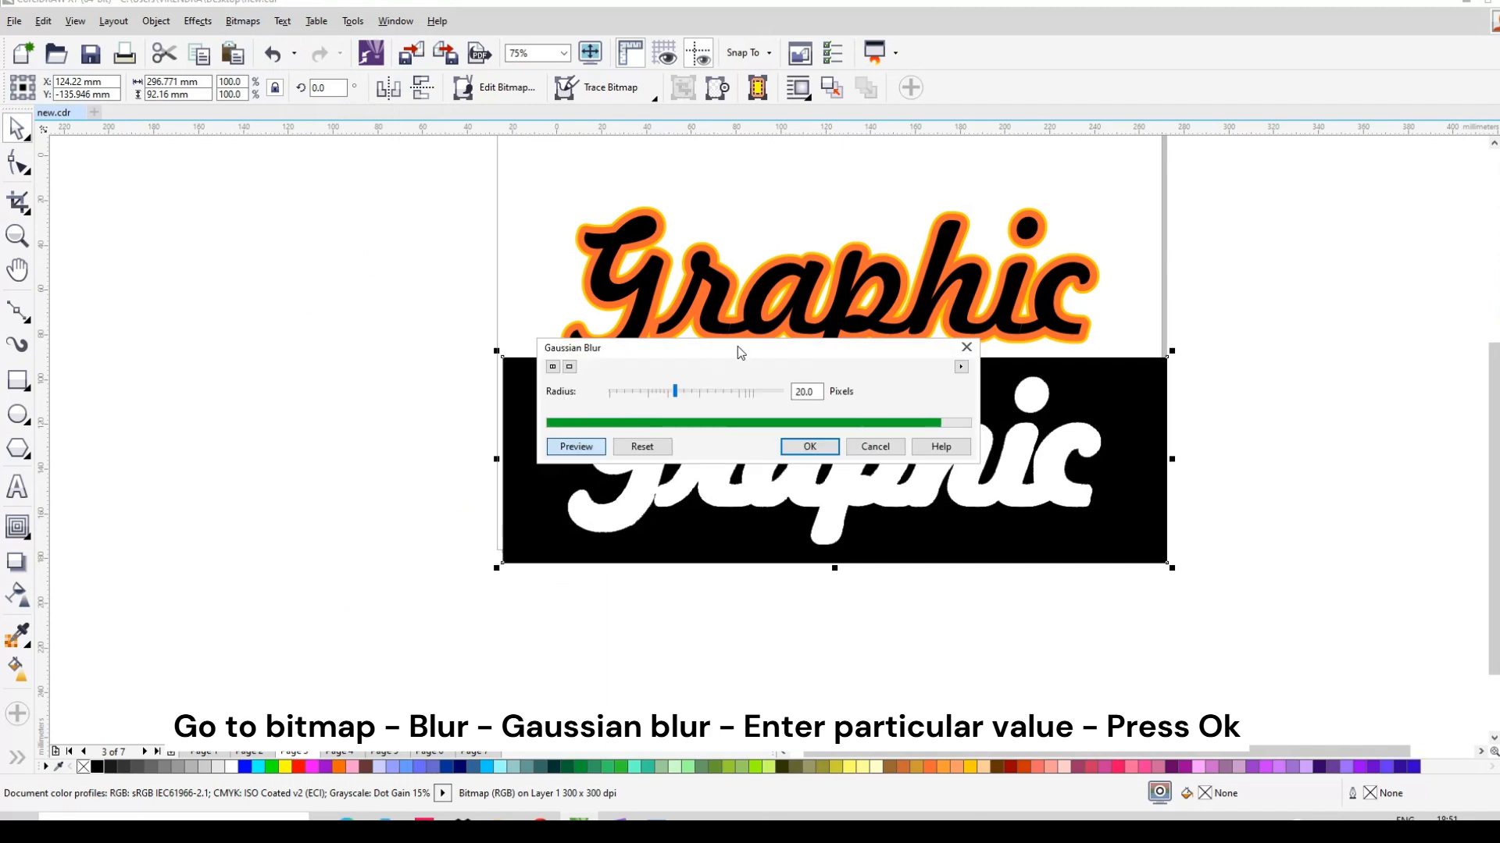
{"action": "left_click_drag", "start_coordinate": [737, 352], "coordinate": [289, 398]}
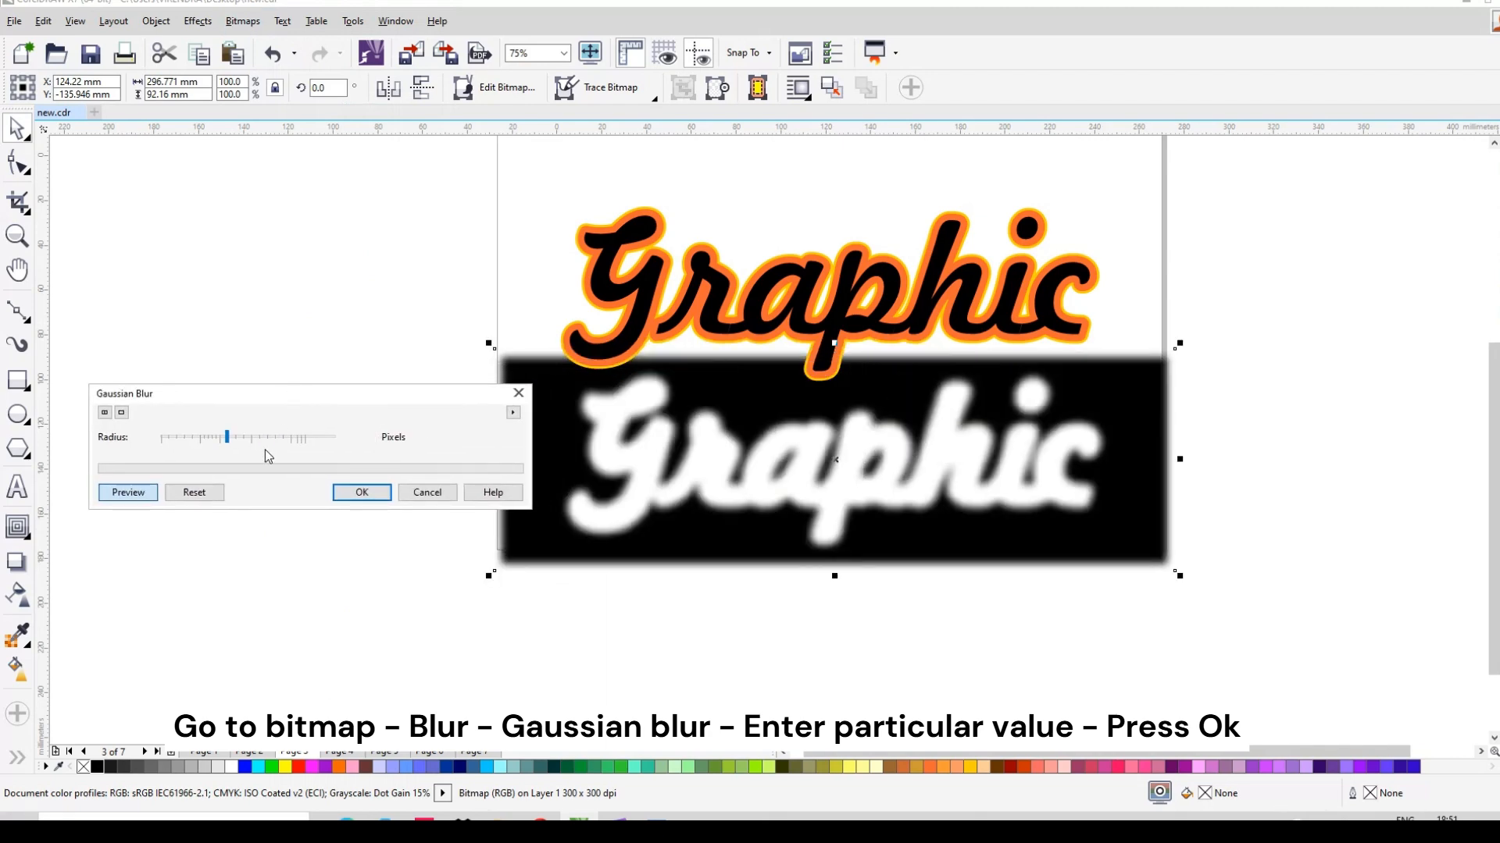
{"action": "left_click_drag", "start_coordinate": [222, 436], "coordinate": [221, 436]}
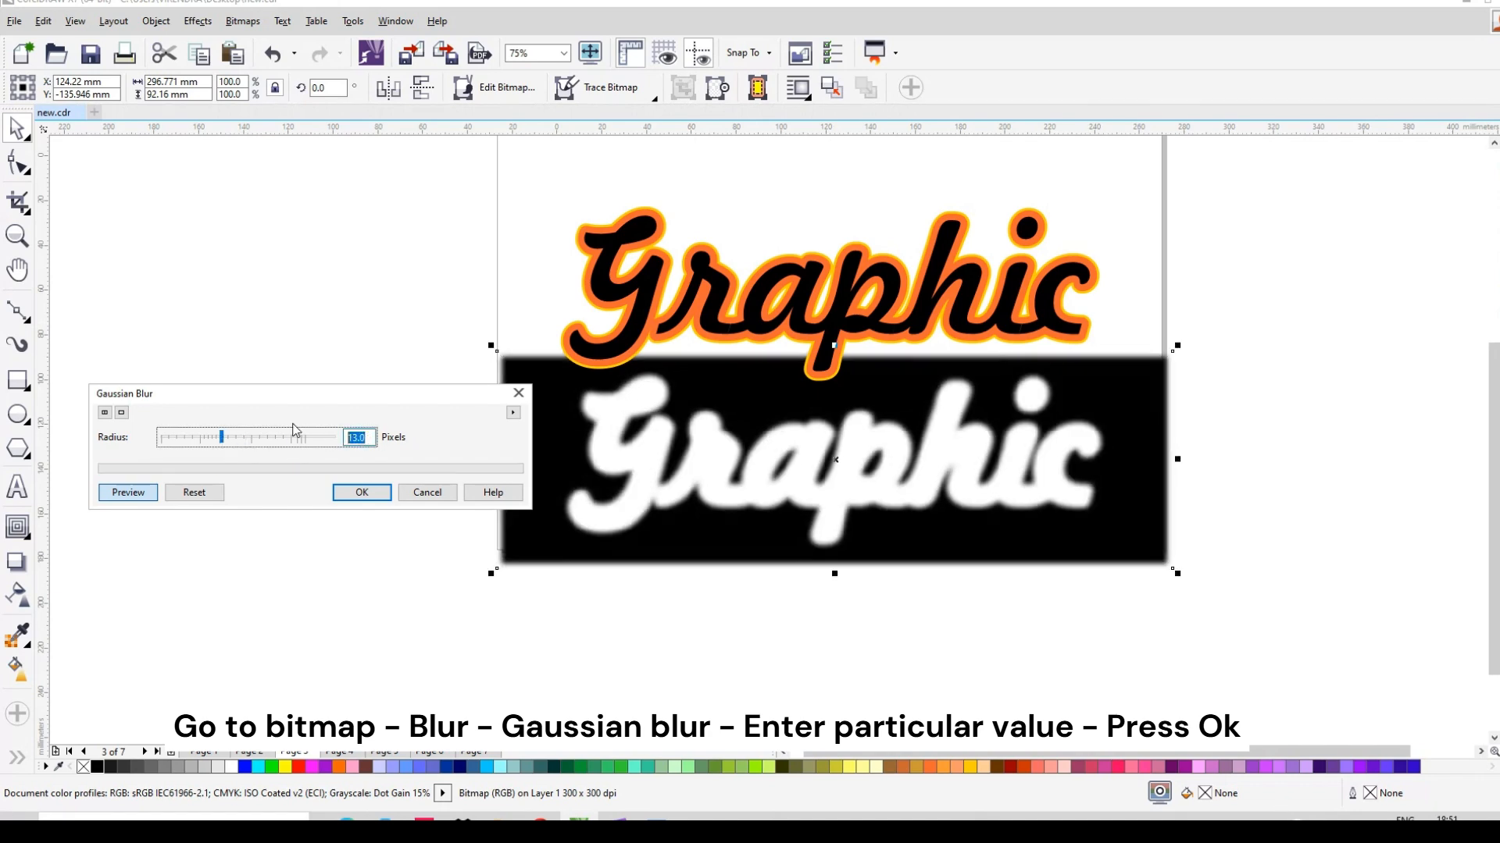
{"action": "type", "text": "15"}
{"action": "key", "text": "Return"}
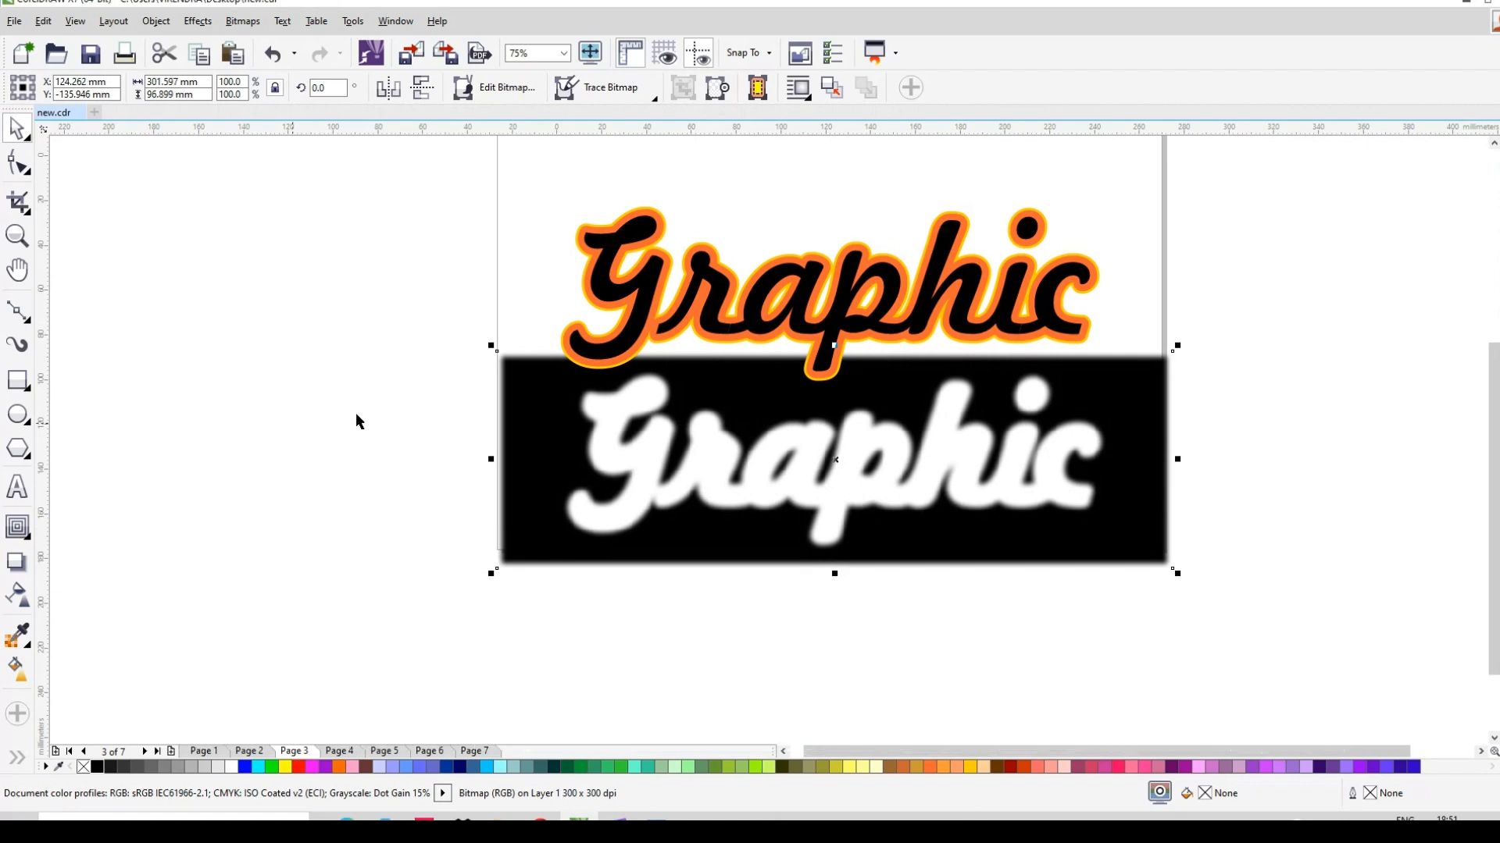
PowerClip the blurred black bitmap inside the orange contour of the original lettering
{"action": "right_click", "coordinate": [890, 415]}
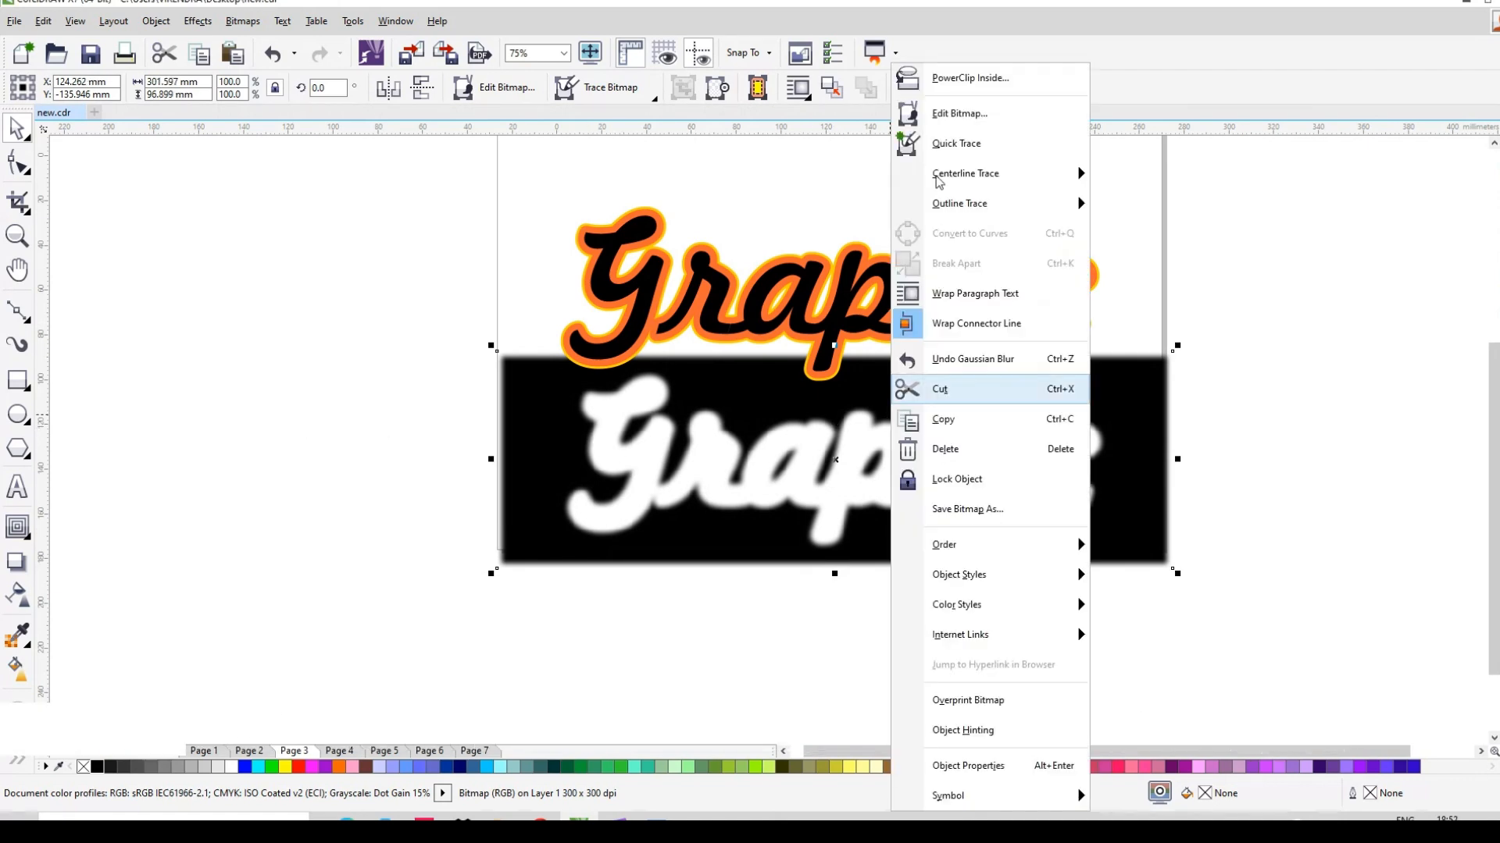
{"action": "left_click", "coordinate": [967, 78]}
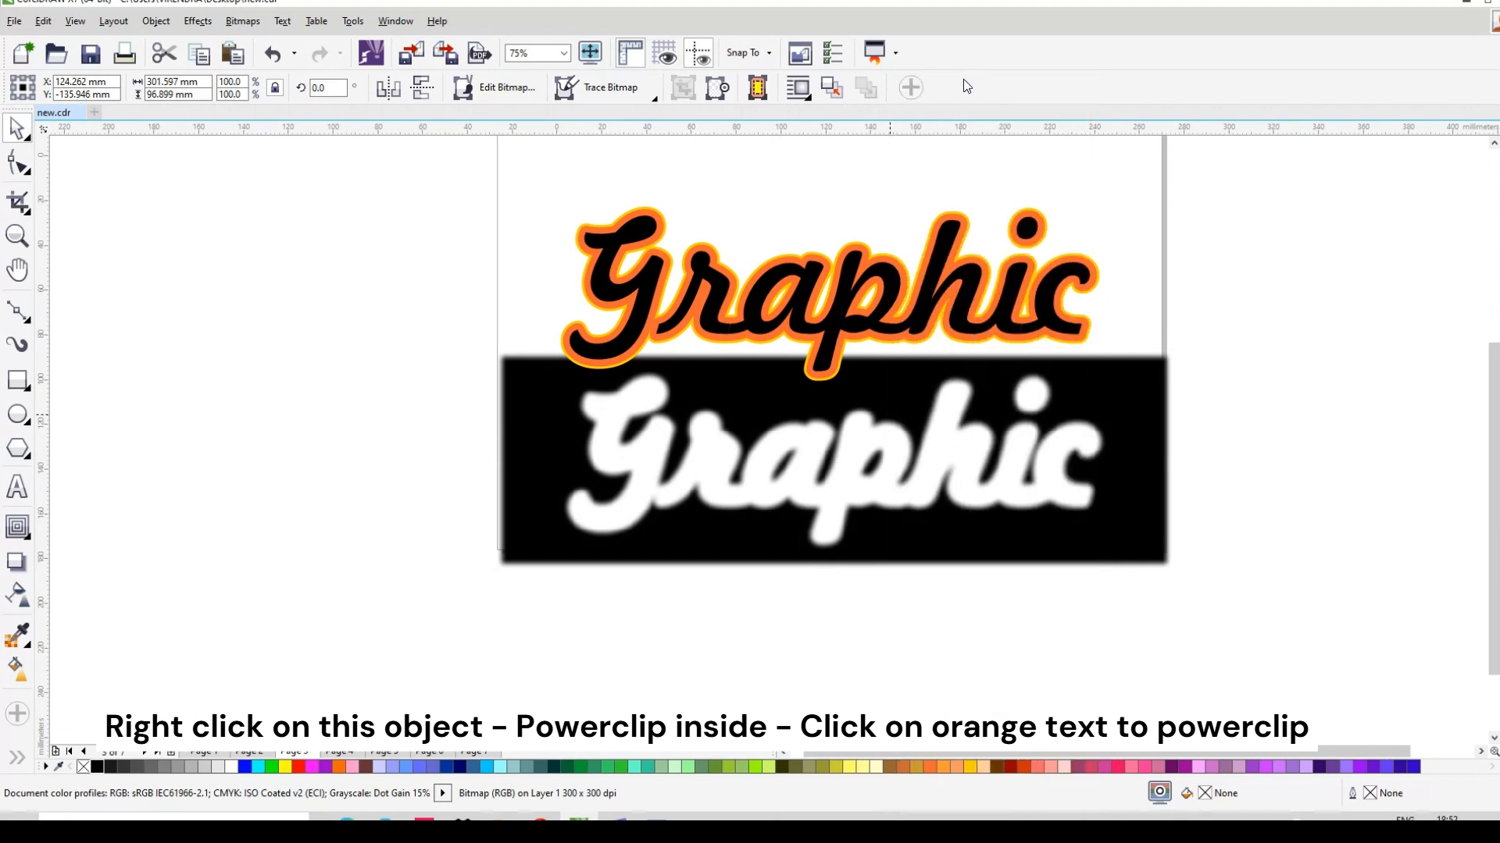
{"action": "left_click", "coordinate": [949, 265]}
{"action": "scroll", "coordinate": [795, 269], "scroll_direction": "up", "scroll_amount": 2}
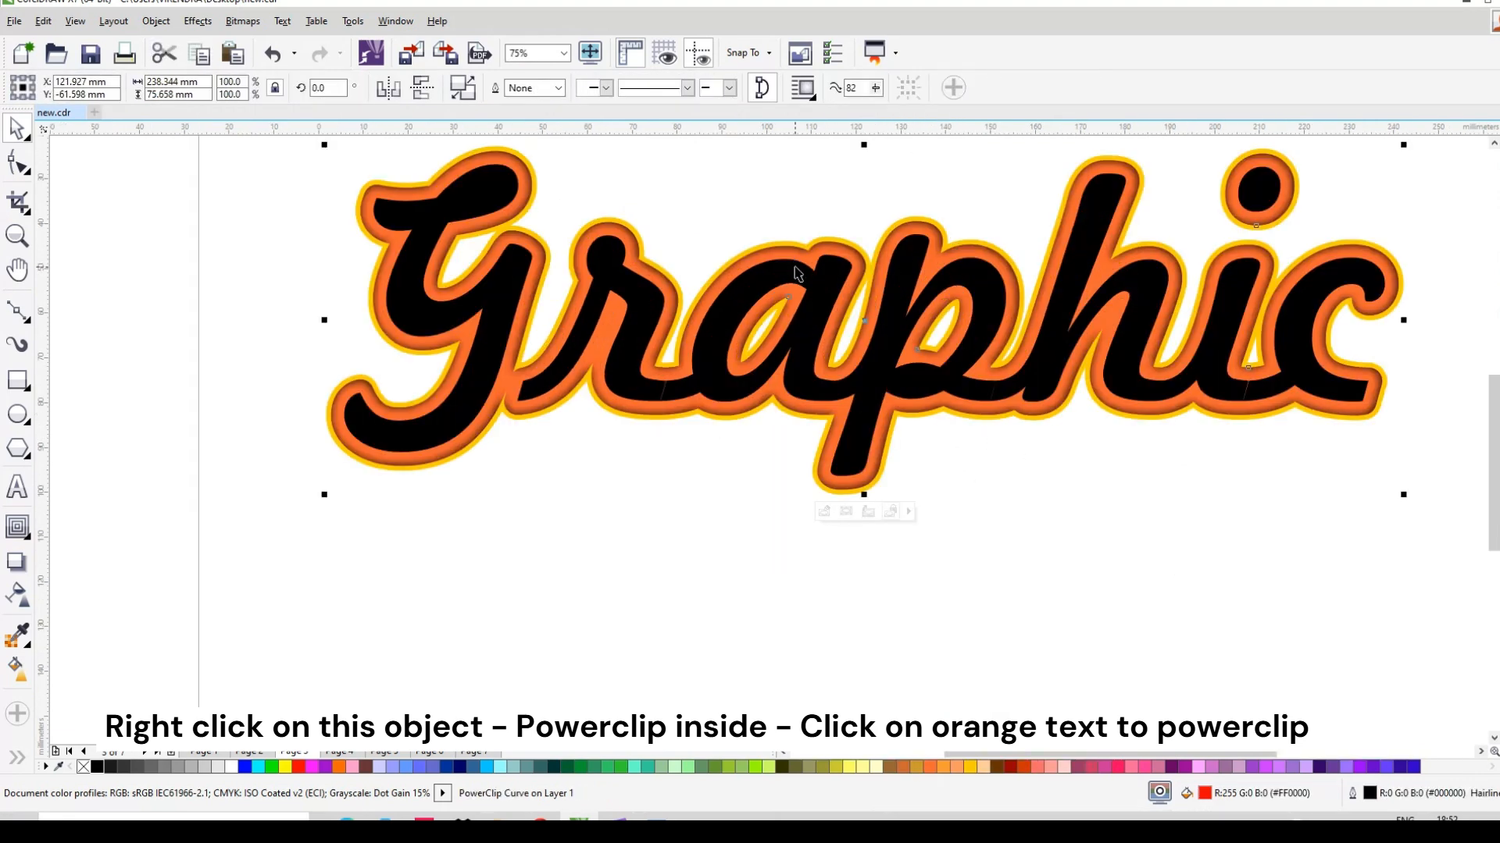
Recolor the orange contour shape holding the PowerClip to white
{"action": "left_click", "coordinate": [652, 307]}
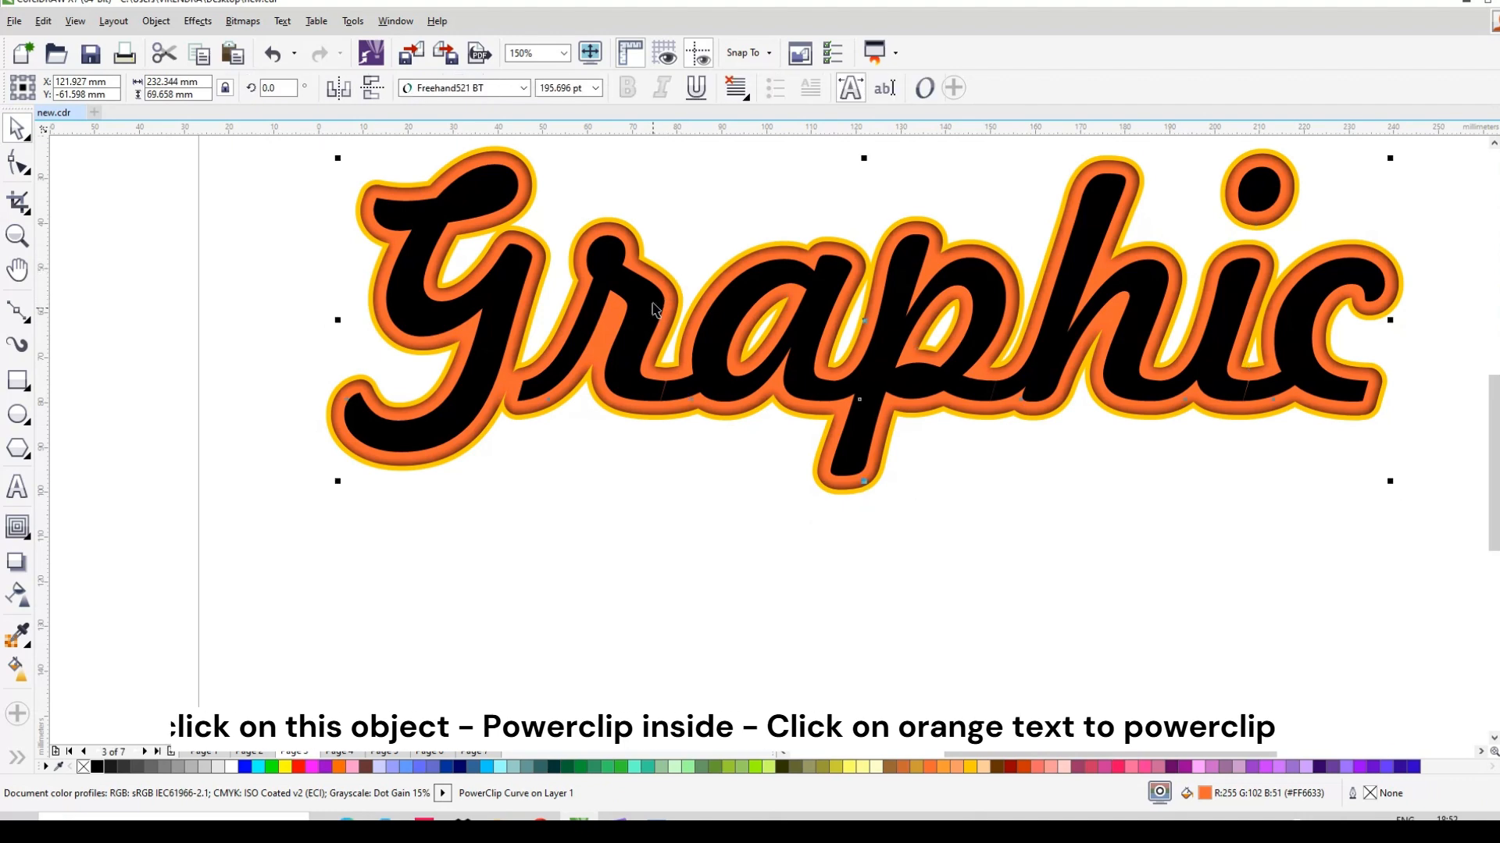
{"action": "scroll", "coordinate": [655, 251], "scroll_direction": "down", "scroll_amount": 1}
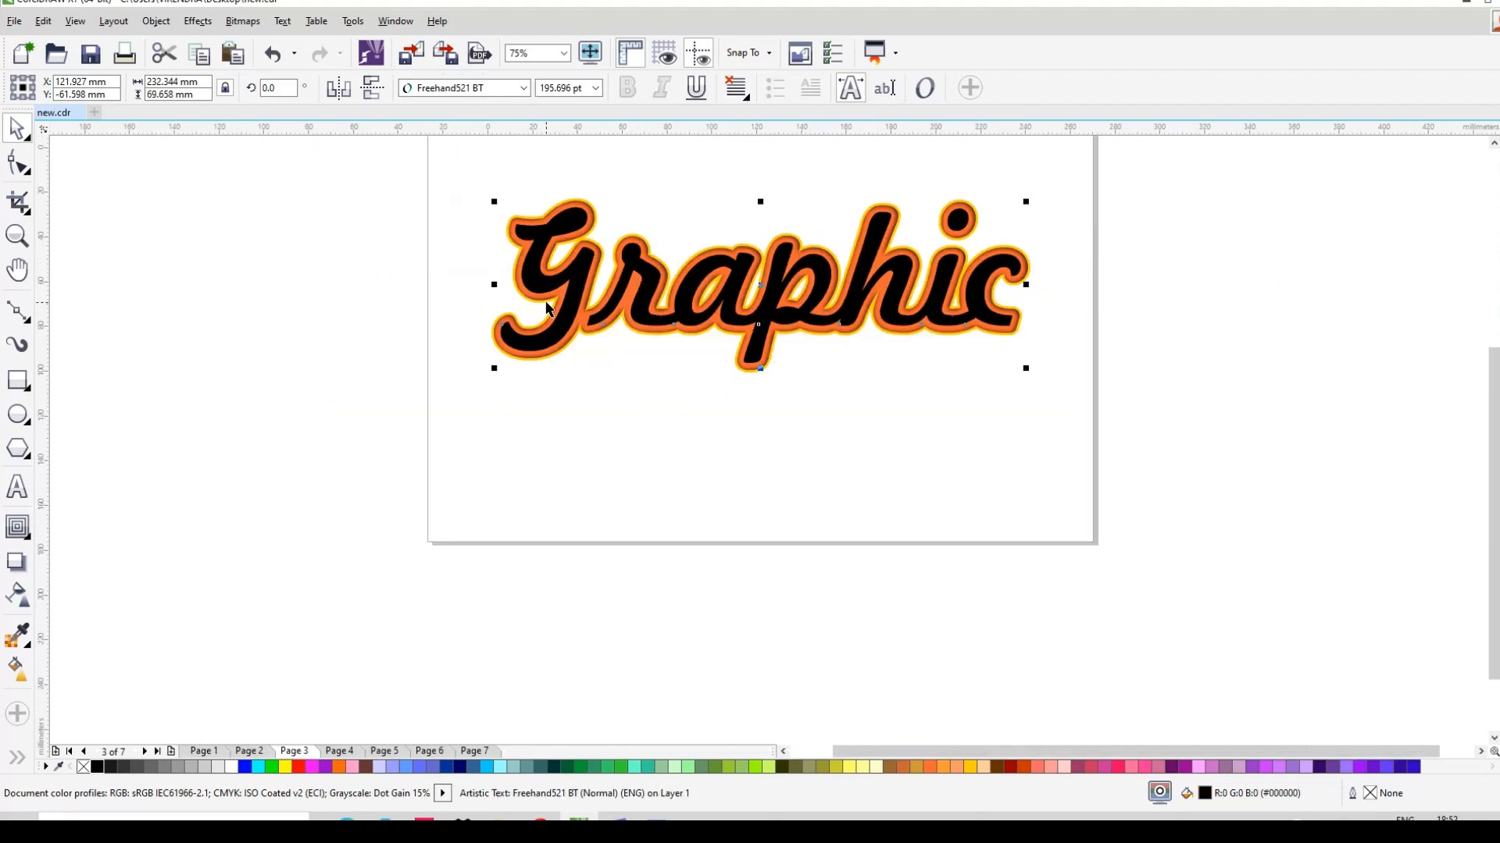
{"action": "left_click", "coordinate": [546, 299]}
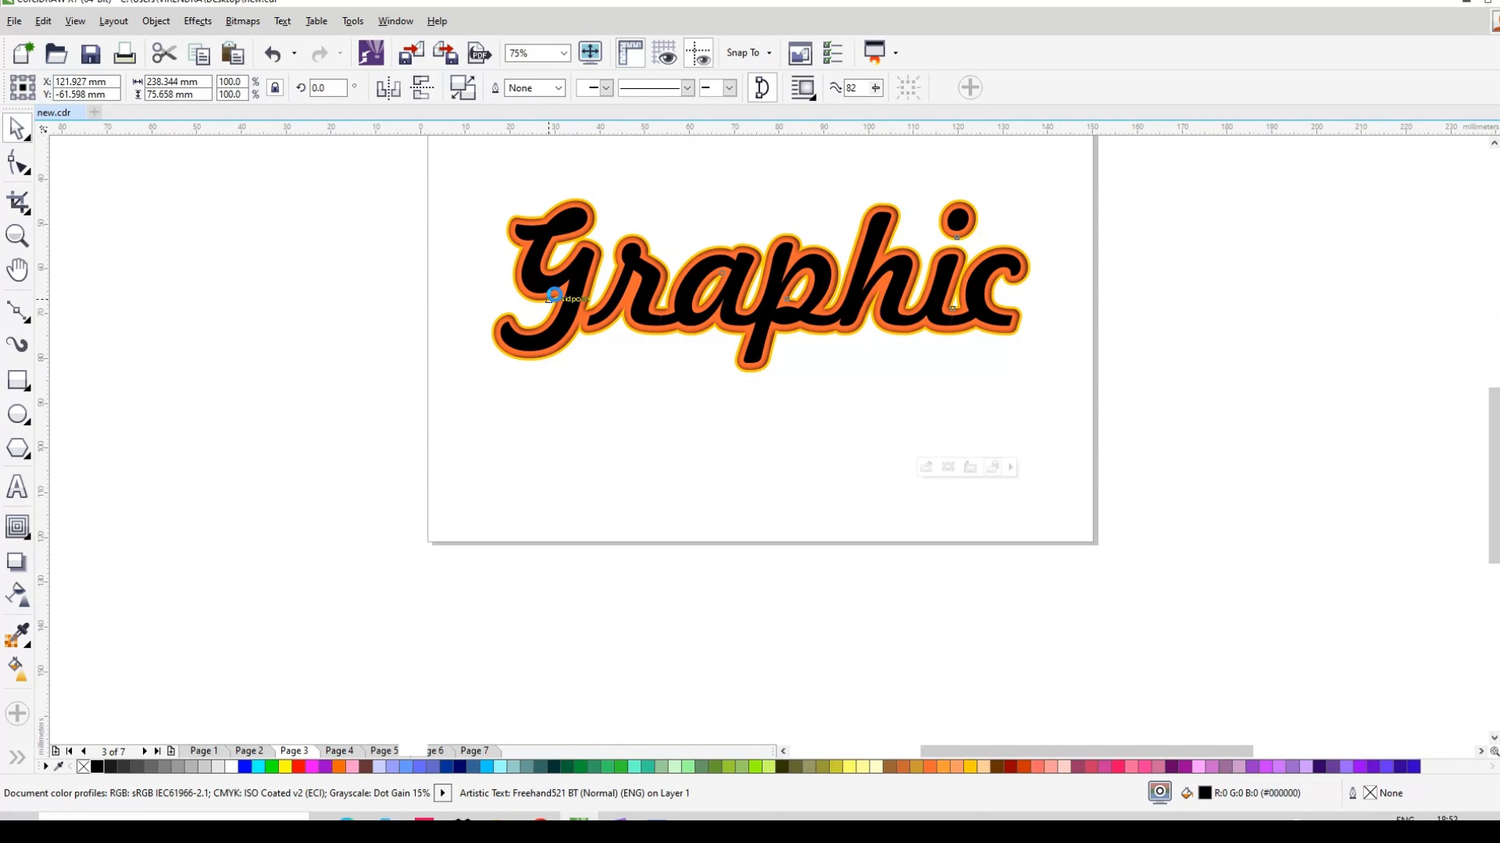
{"action": "scroll", "coordinate": [555, 297], "scroll_direction": "up", "scroll_amount": 1}
{"action": "left_click", "coordinate": [228, 766]}
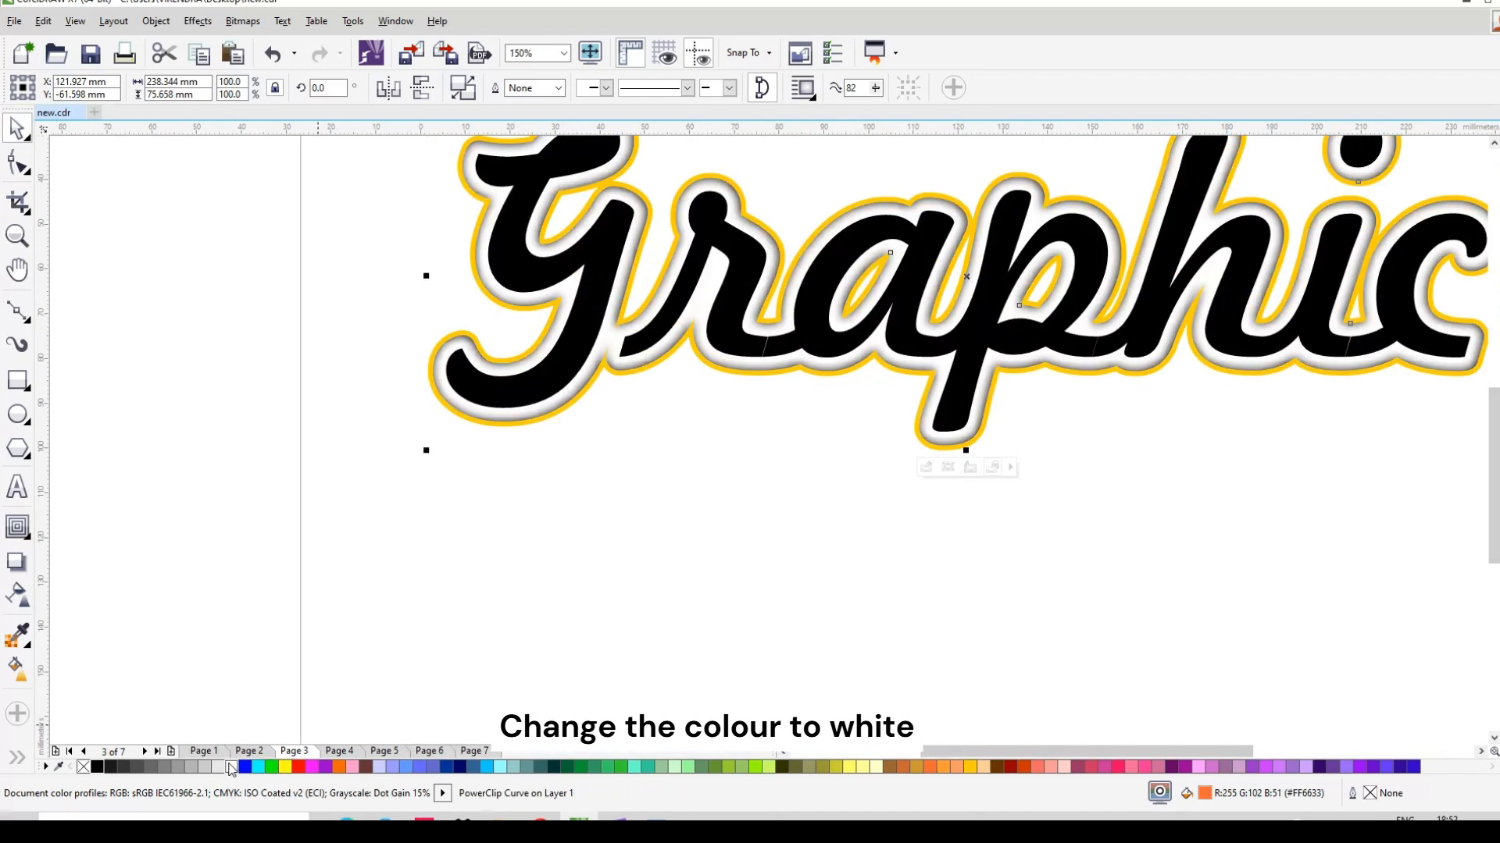
Change the fill of the outermost yellow contour to purple (#9900CC)
{"action": "left_click", "coordinate": [572, 413]}
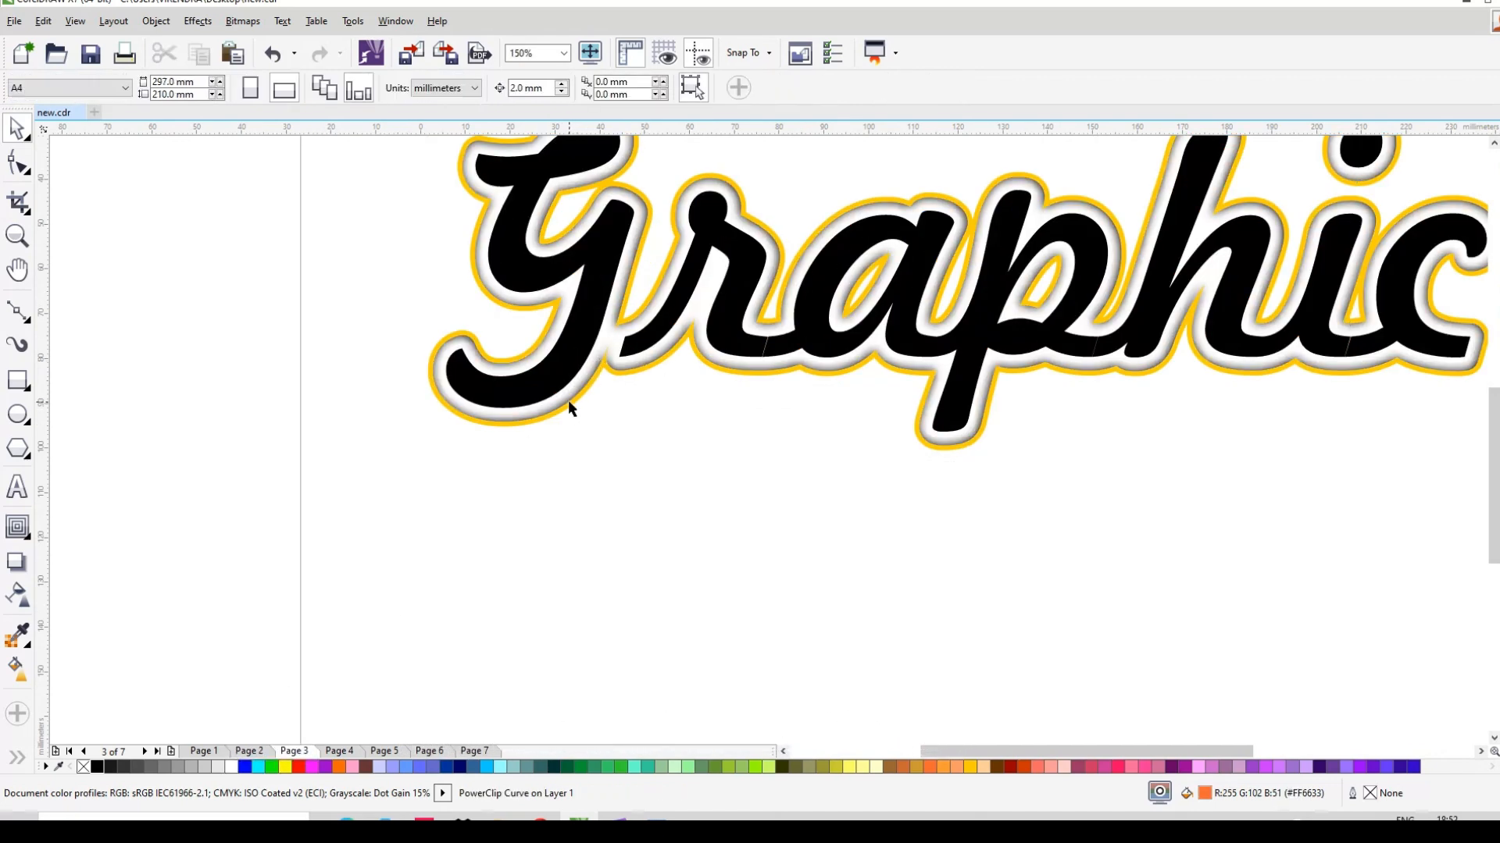
{"action": "left_click", "coordinate": [569, 402]}
{"action": "left_click", "coordinate": [325, 768]}
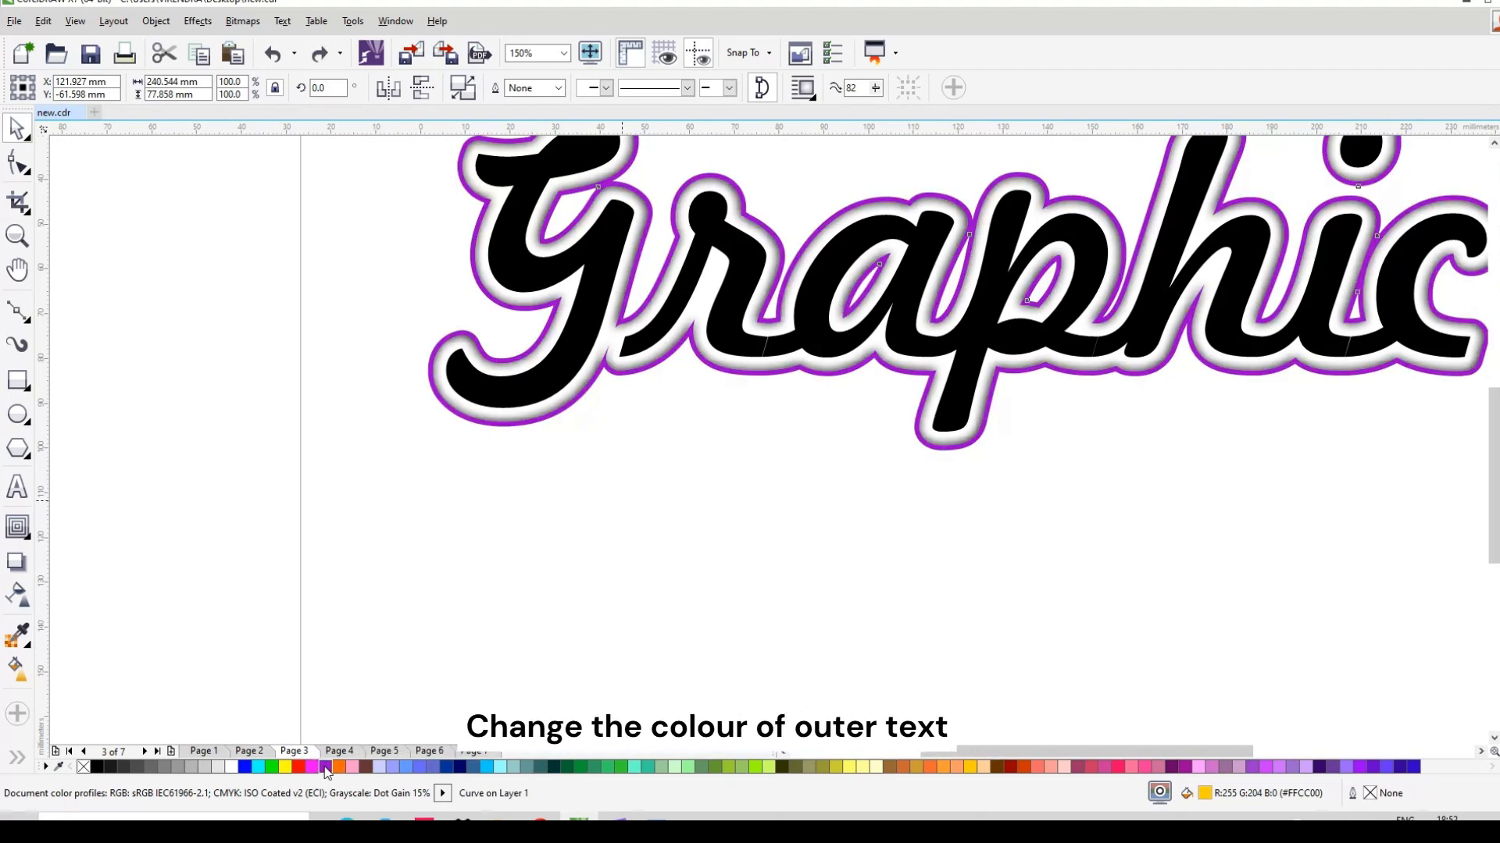
{"action": "scroll", "coordinate": [392, 502], "scroll_direction": "down", "scroll_amount": 3}
{"action": "scroll", "coordinate": [492, 445], "scroll_direction": "up", "scroll_amount": 3}
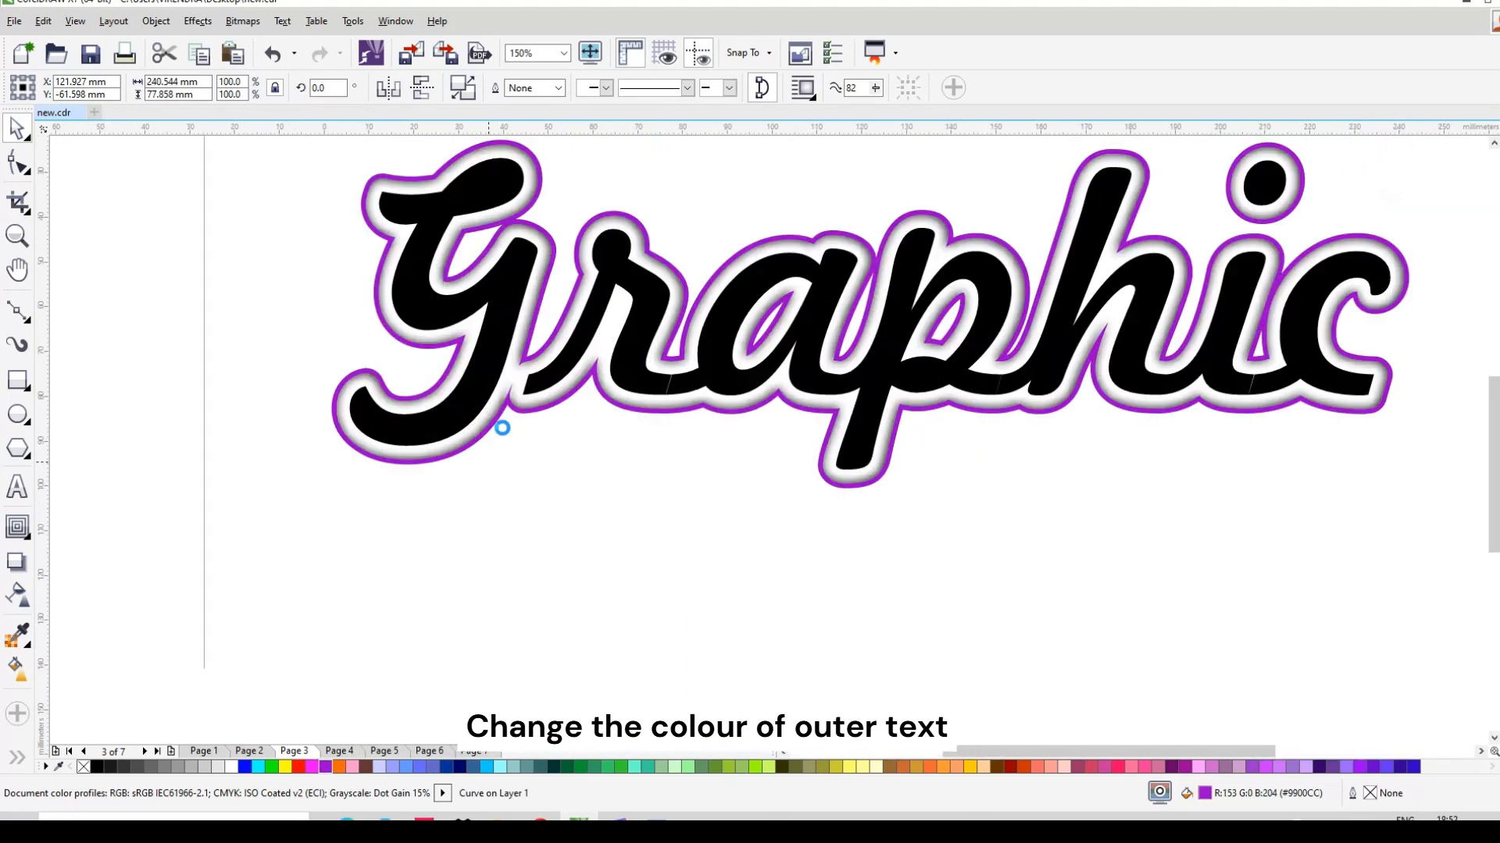
Duplicate the black Graphic text and place the copy about 66 mm below and 13 mm left of the original
{"action": "left_click", "coordinate": [641, 333]}
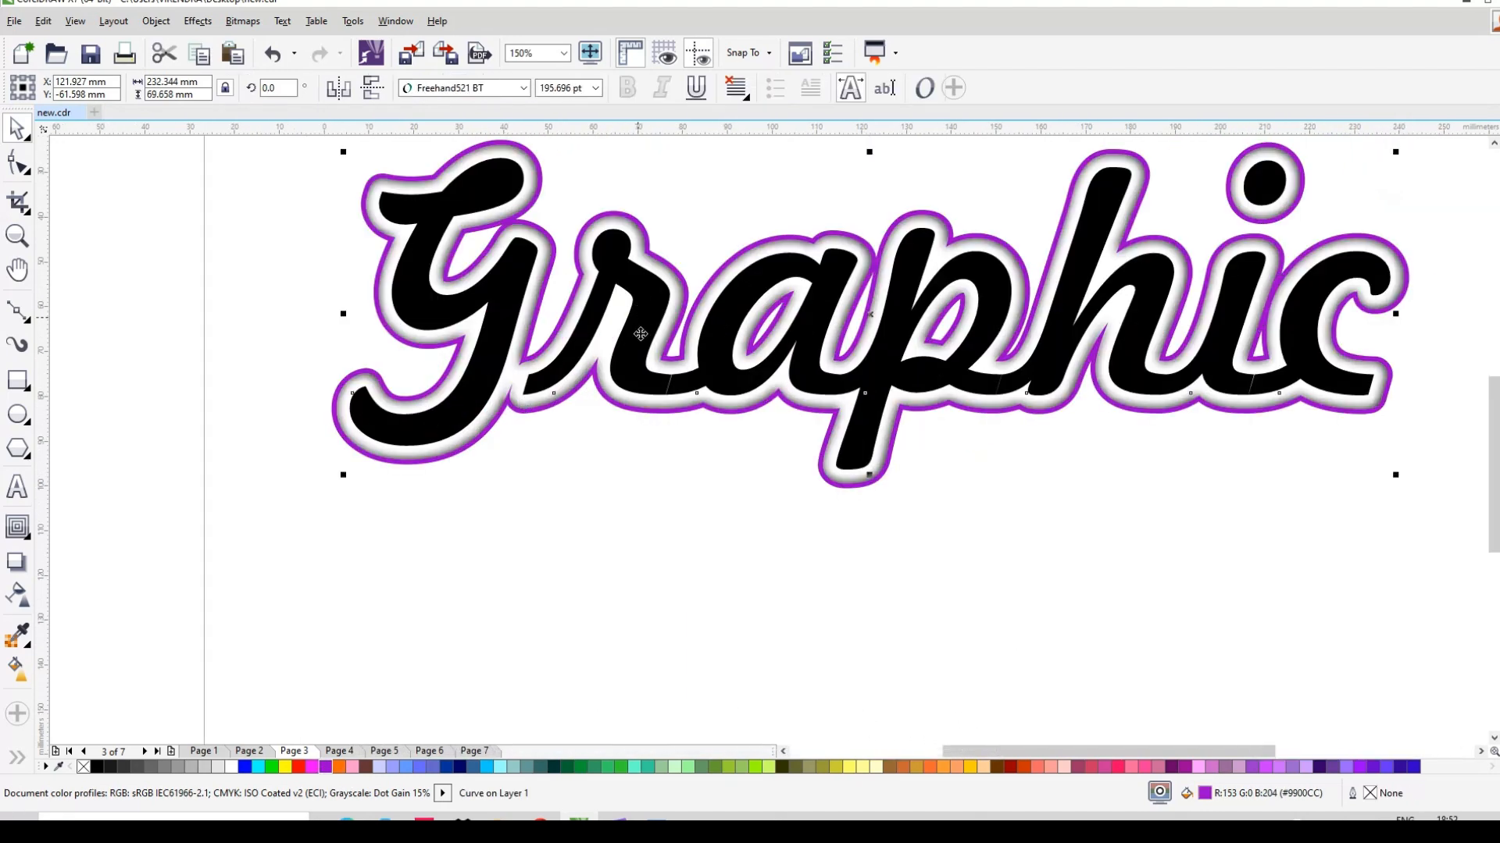
{"action": "left_click_drag", "start_coordinate": [574, 582], "coordinate": [588, 597]}
{"action": "right_click", "coordinate": [588, 598]}
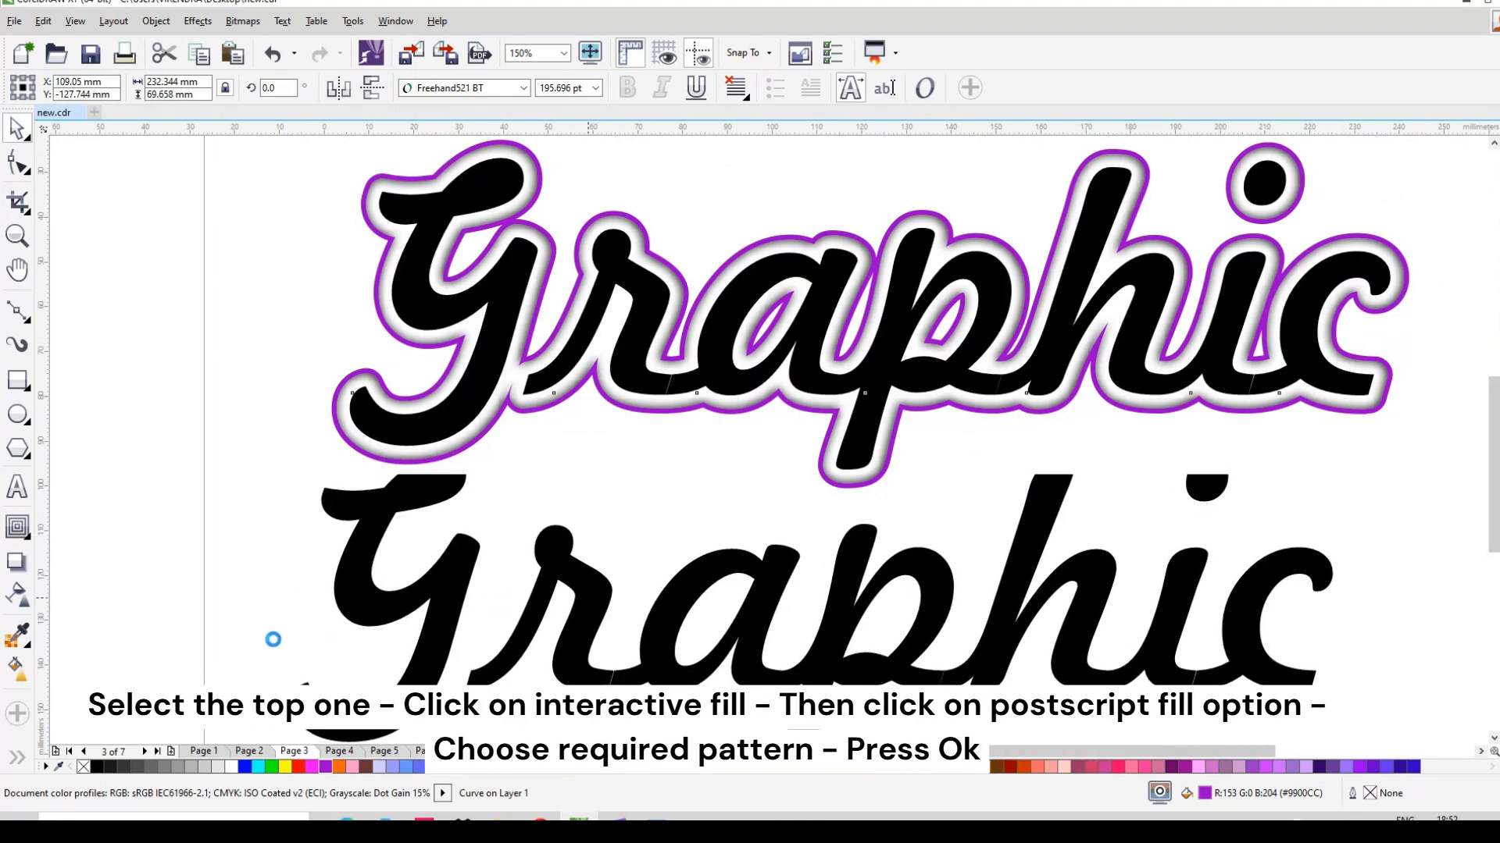
Give the lower text copy a Basketweave PostScript fill with frequency 6, line width 10, foreground gray 100 and weave width 100%
{"action": "left_click", "coordinate": [17, 669]}
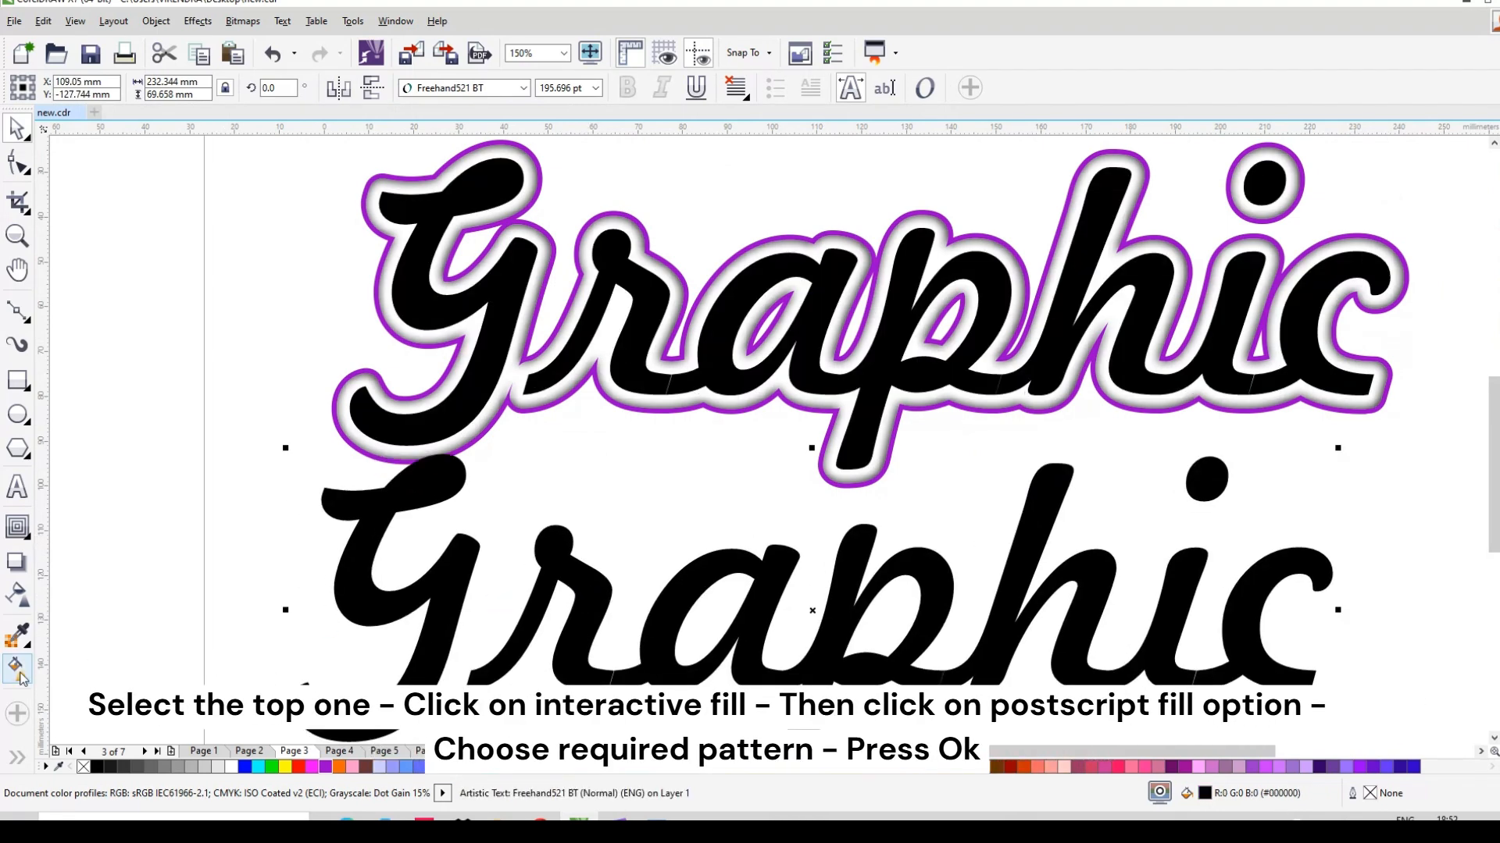
{"action": "left_click", "coordinate": [403, 153]}
{"action": "left_click", "coordinate": [203, 103]}
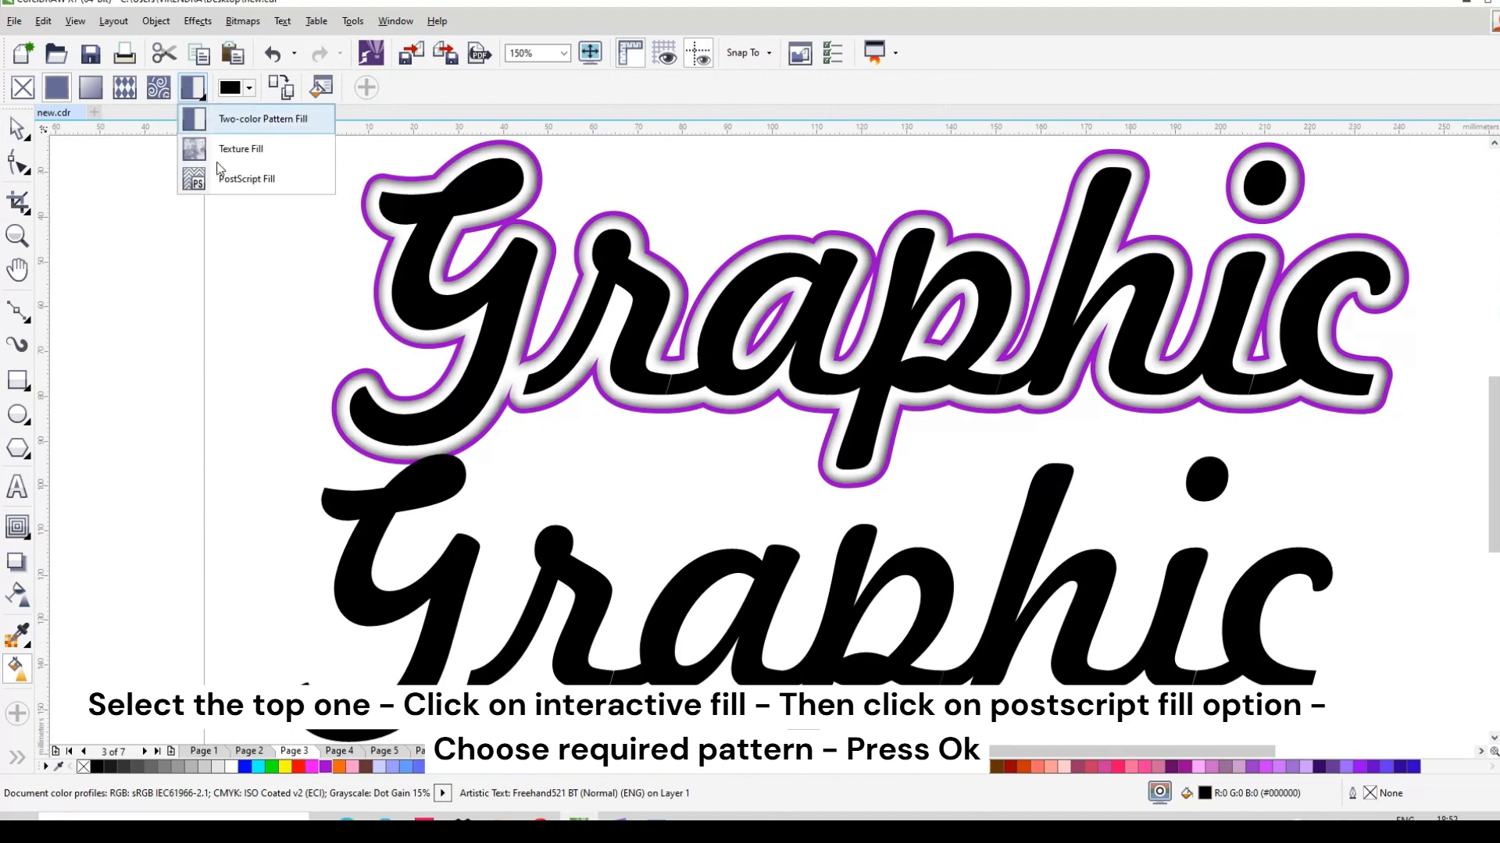
{"action": "left_click", "coordinate": [234, 173]}
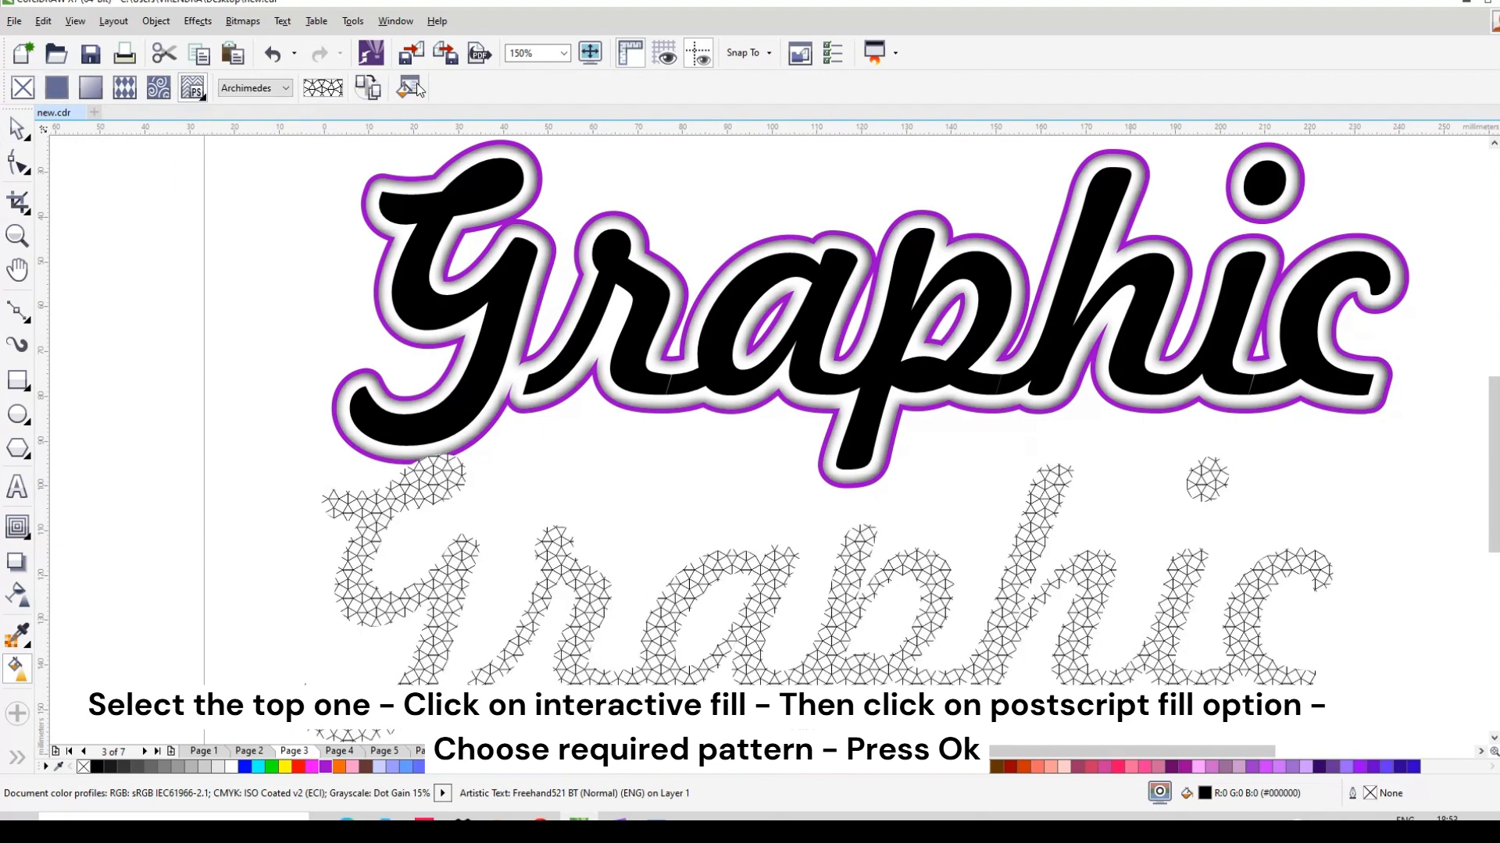
{"action": "left_click", "coordinate": [408, 87]}
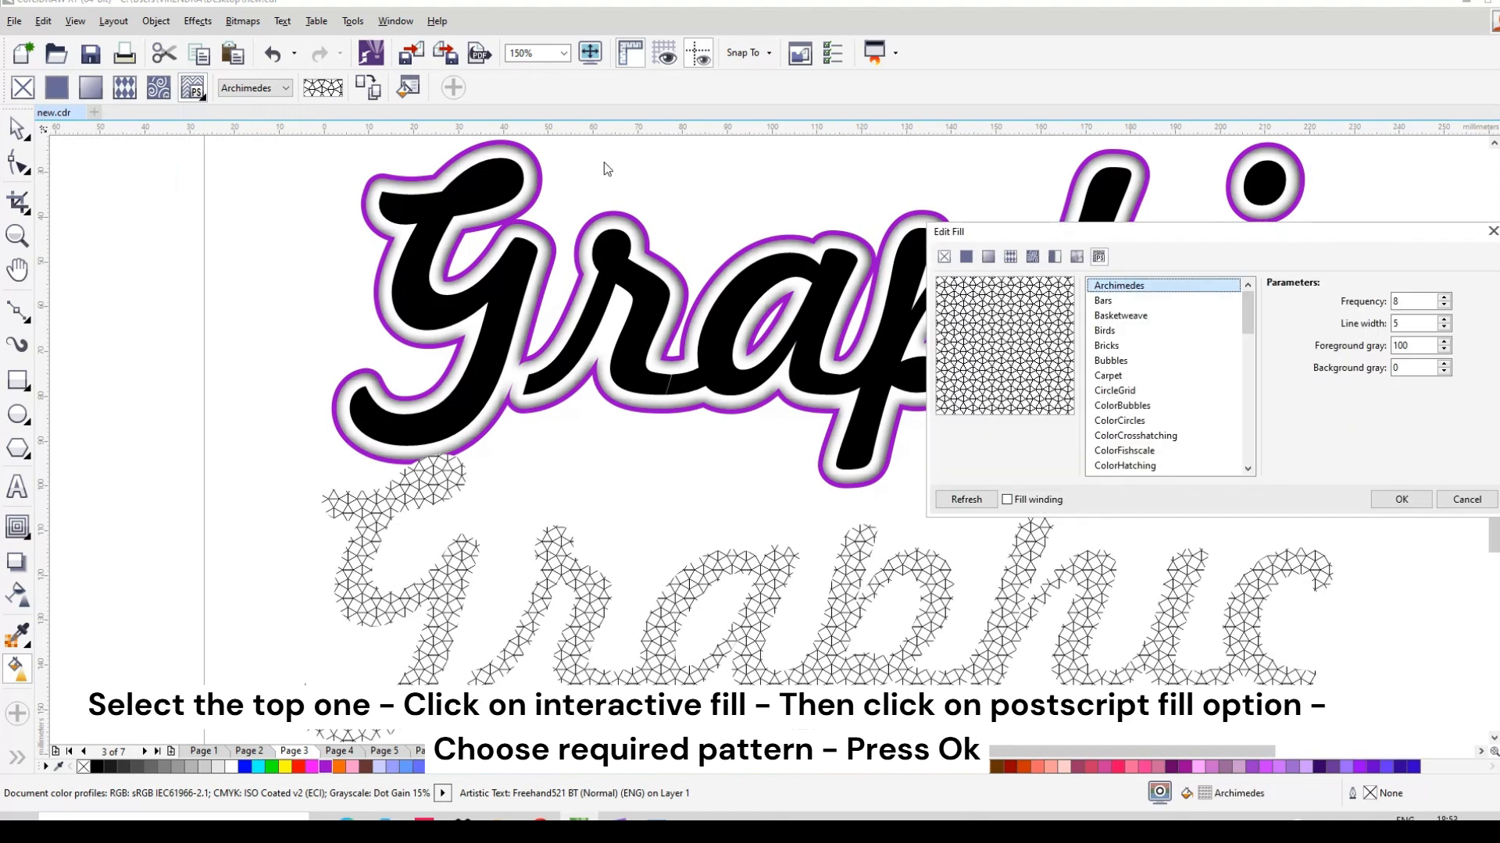
{"action": "left_click", "coordinate": [1128, 316]}
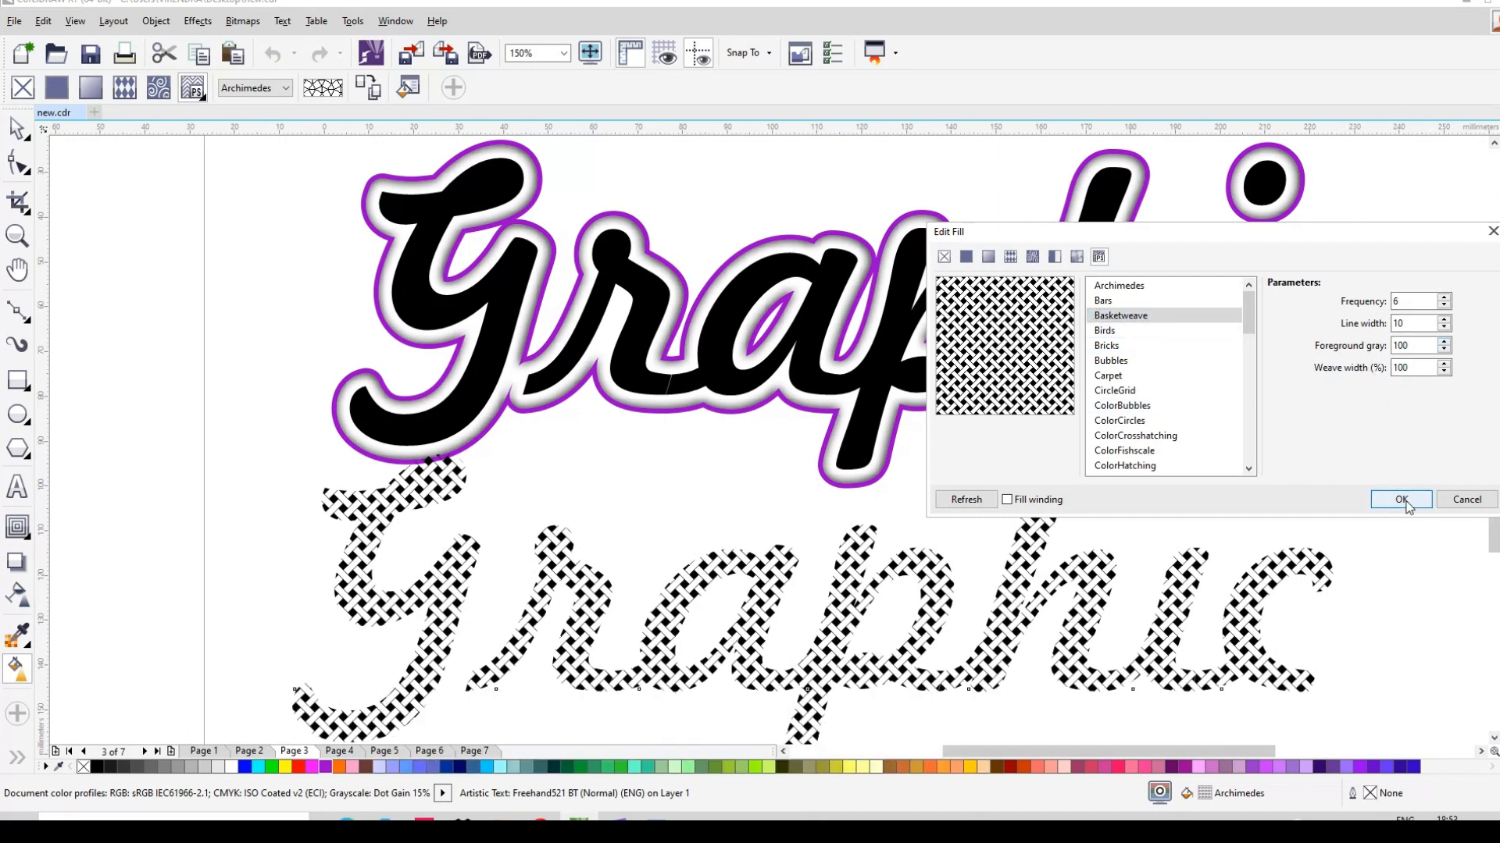
{"action": "left_click", "coordinate": [1400, 499]}
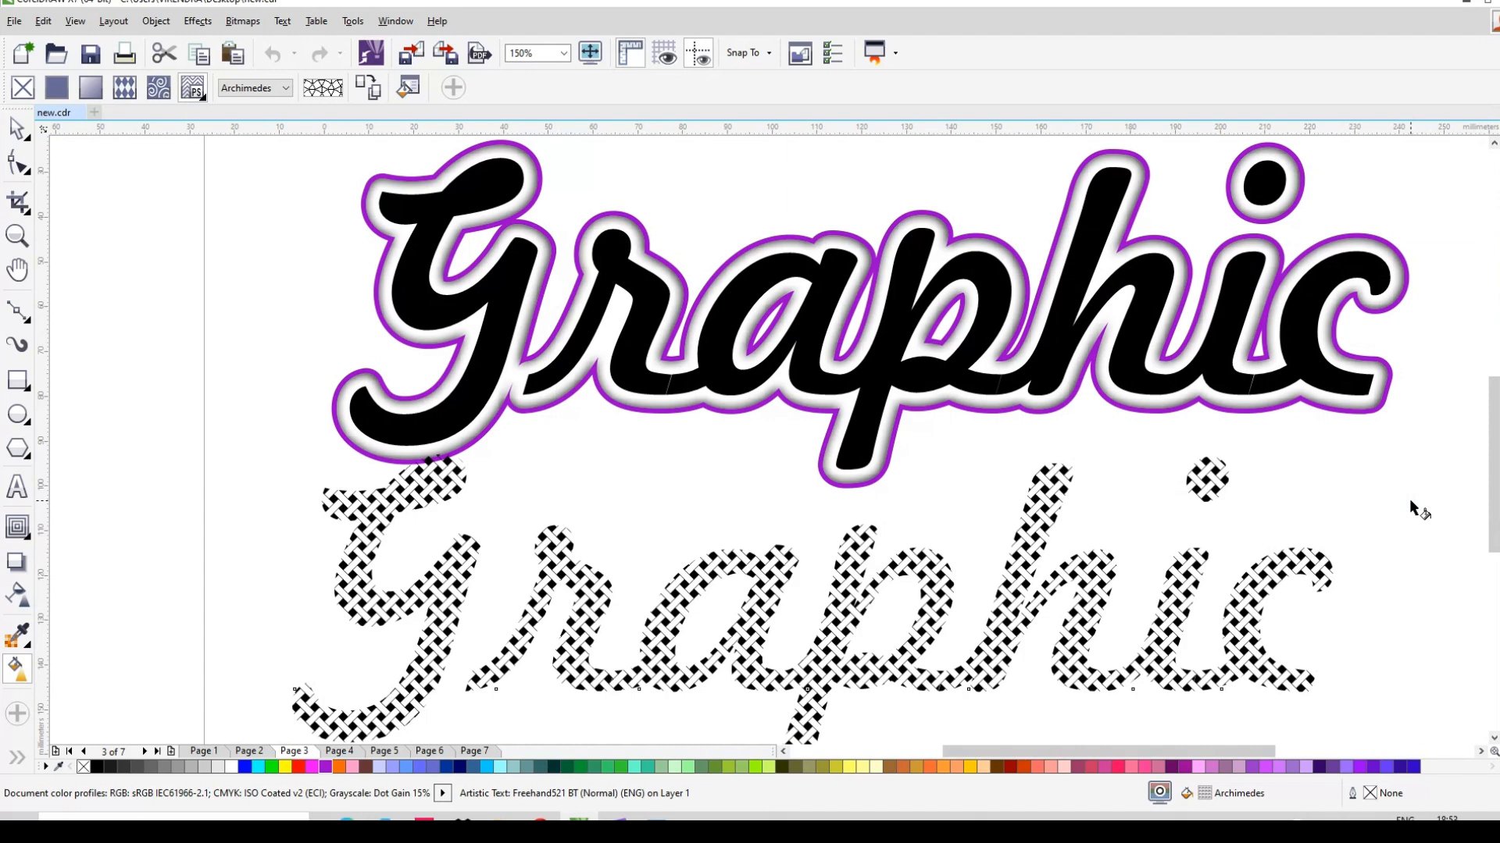
Fill the original black lettering with the bright purple shade #C927FF
{"action": "left_click", "coordinate": [18, 129]}
{"action": "key", "text": "space"}
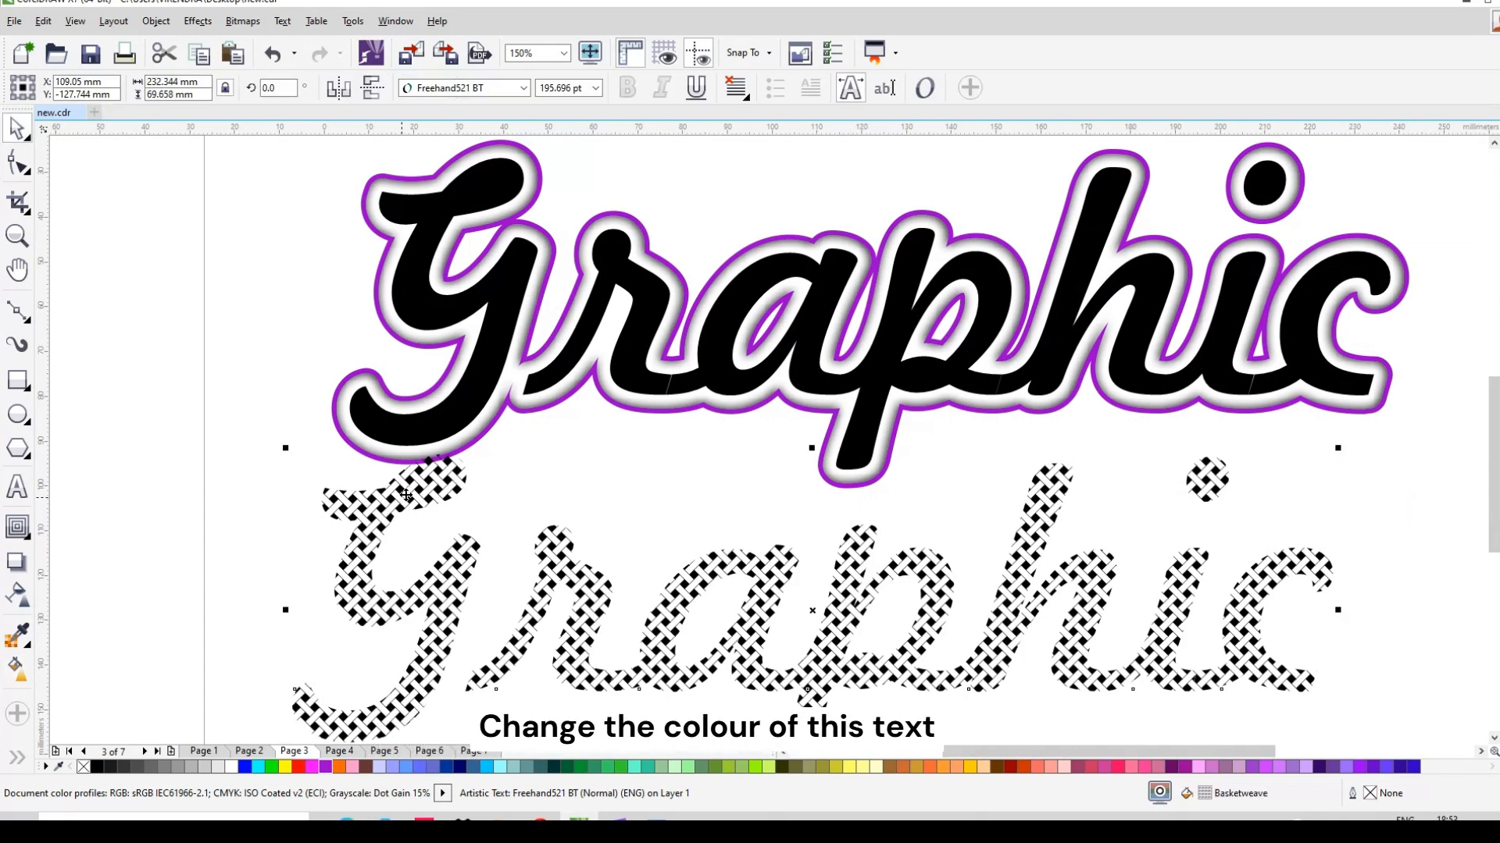
{"action": "left_click", "coordinate": [465, 411]}
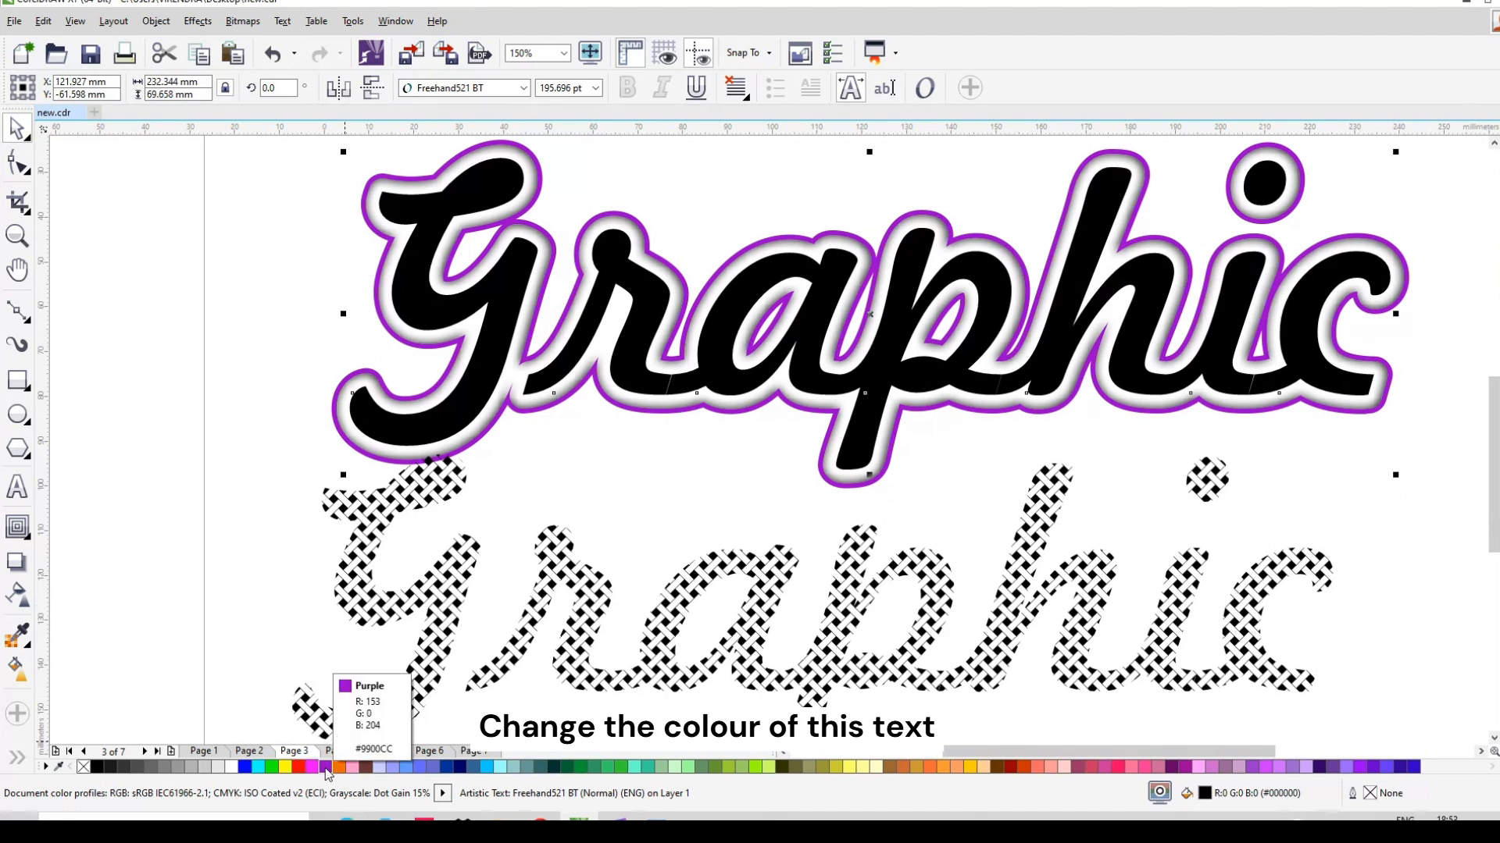
{"action": "left_click", "coordinate": [326, 768]}
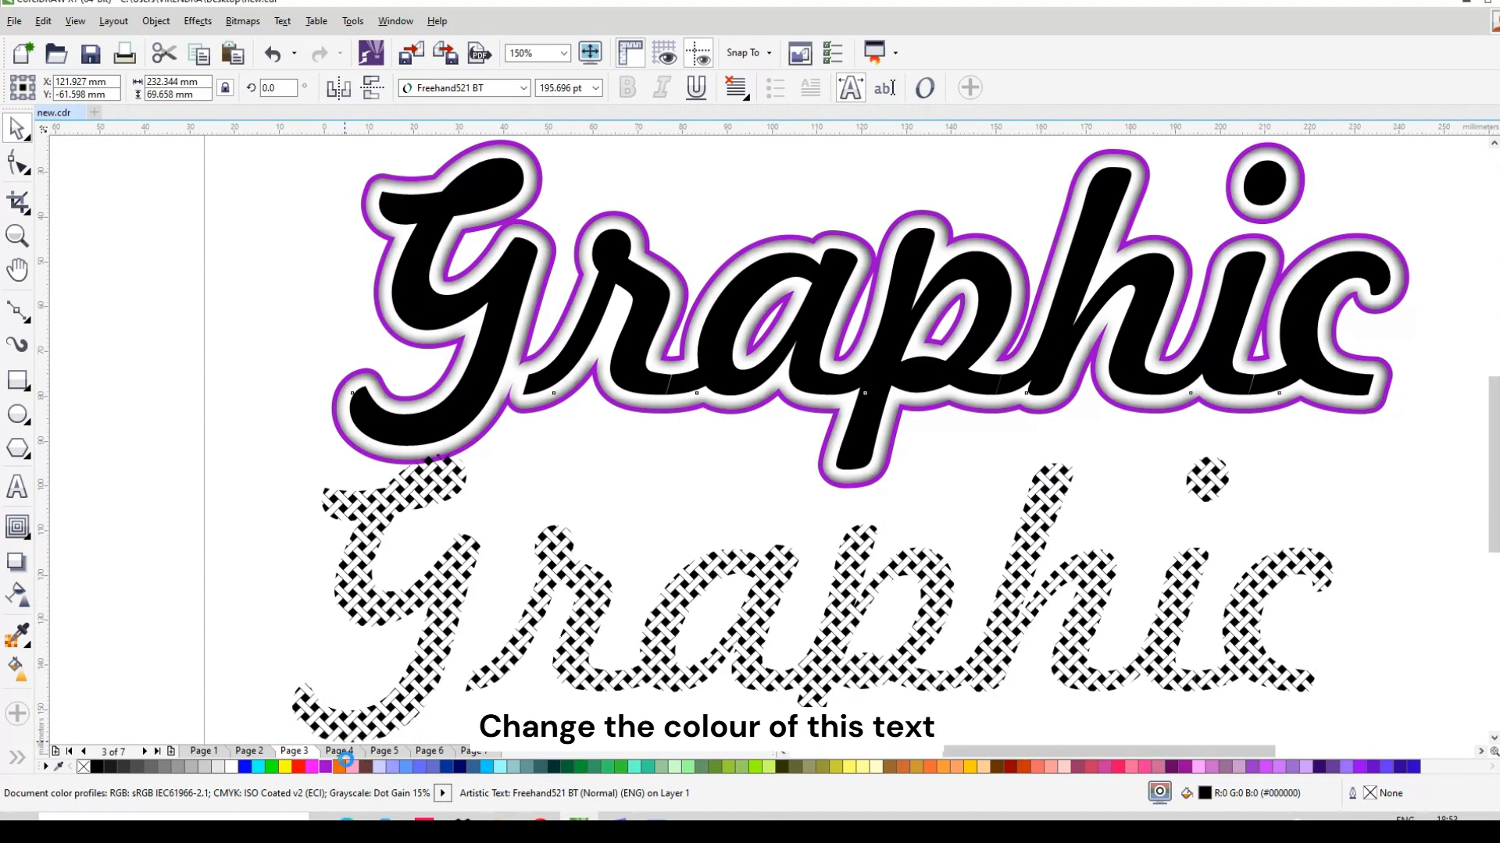
{"action": "left_click", "coordinate": [354, 763]}
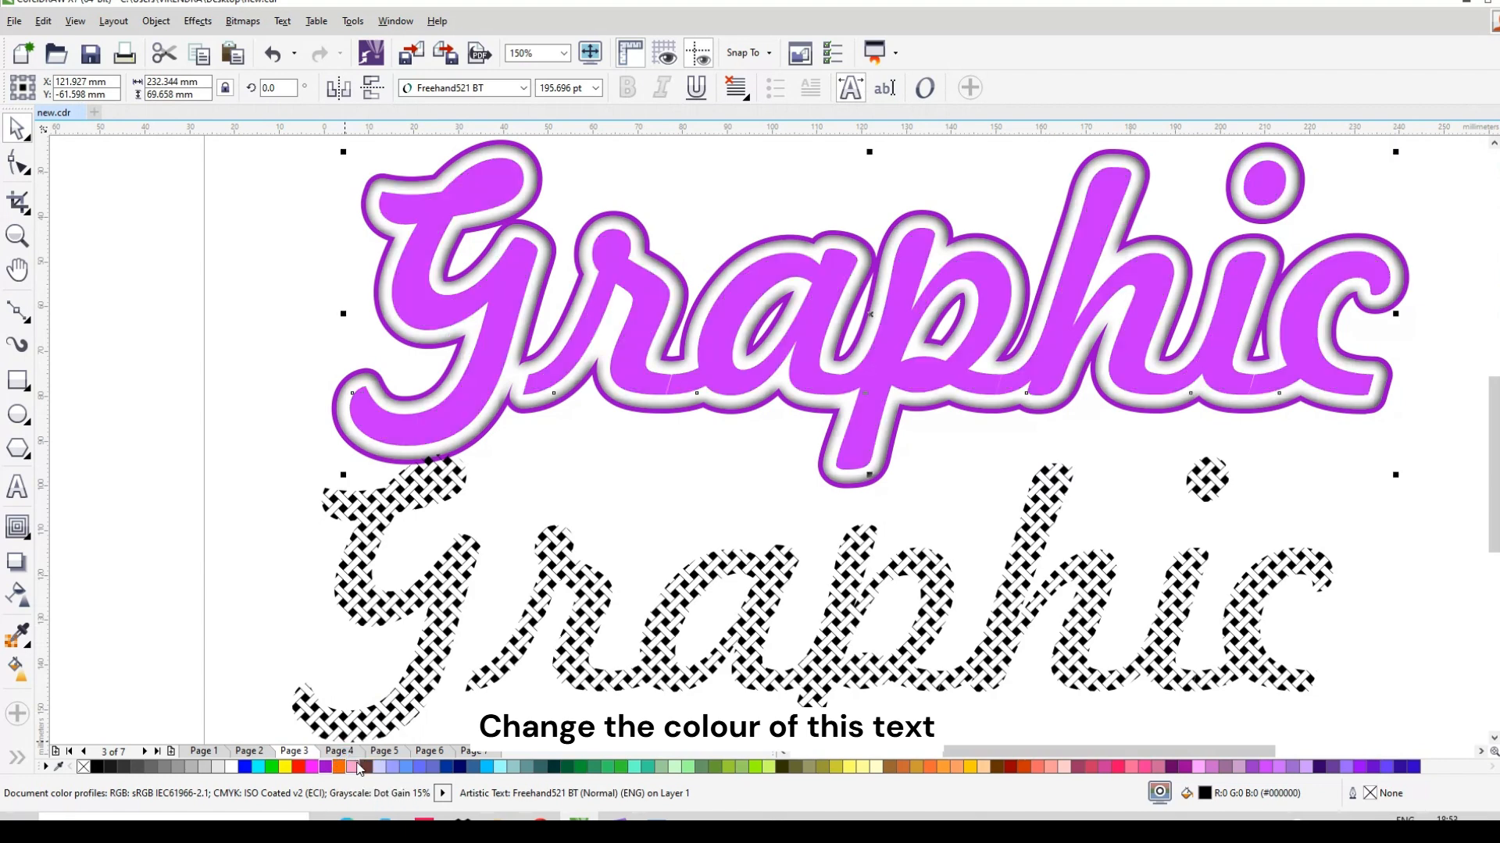
Center the basketweave text horizontally and vertically on the bright purple lettering
{"action": "left_click", "coordinate": [462, 553], "text": "shift"}
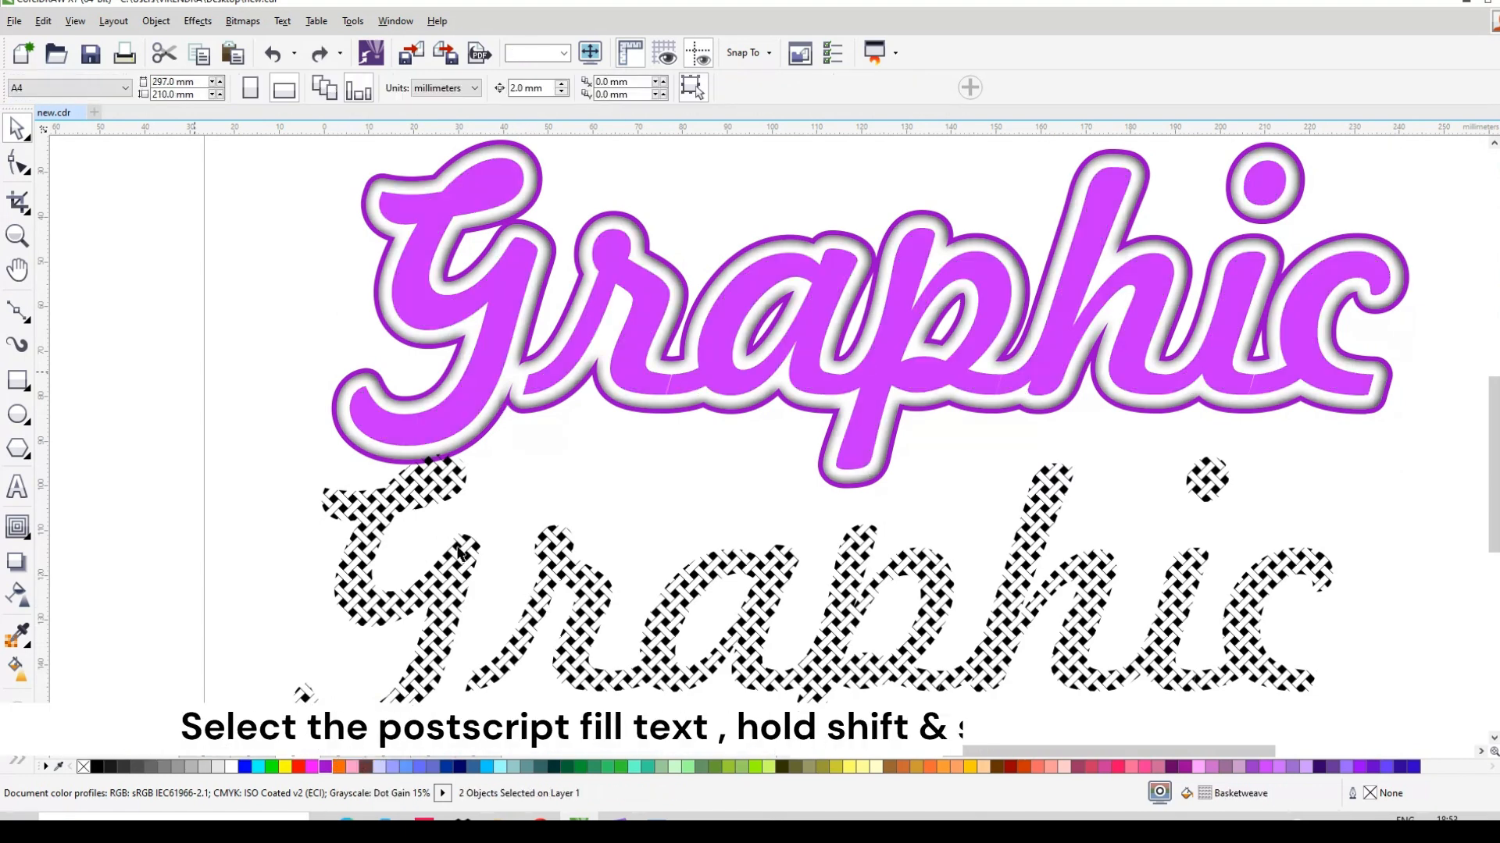
{"action": "left_click", "coordinate": [493, 373], "text": "shift"}
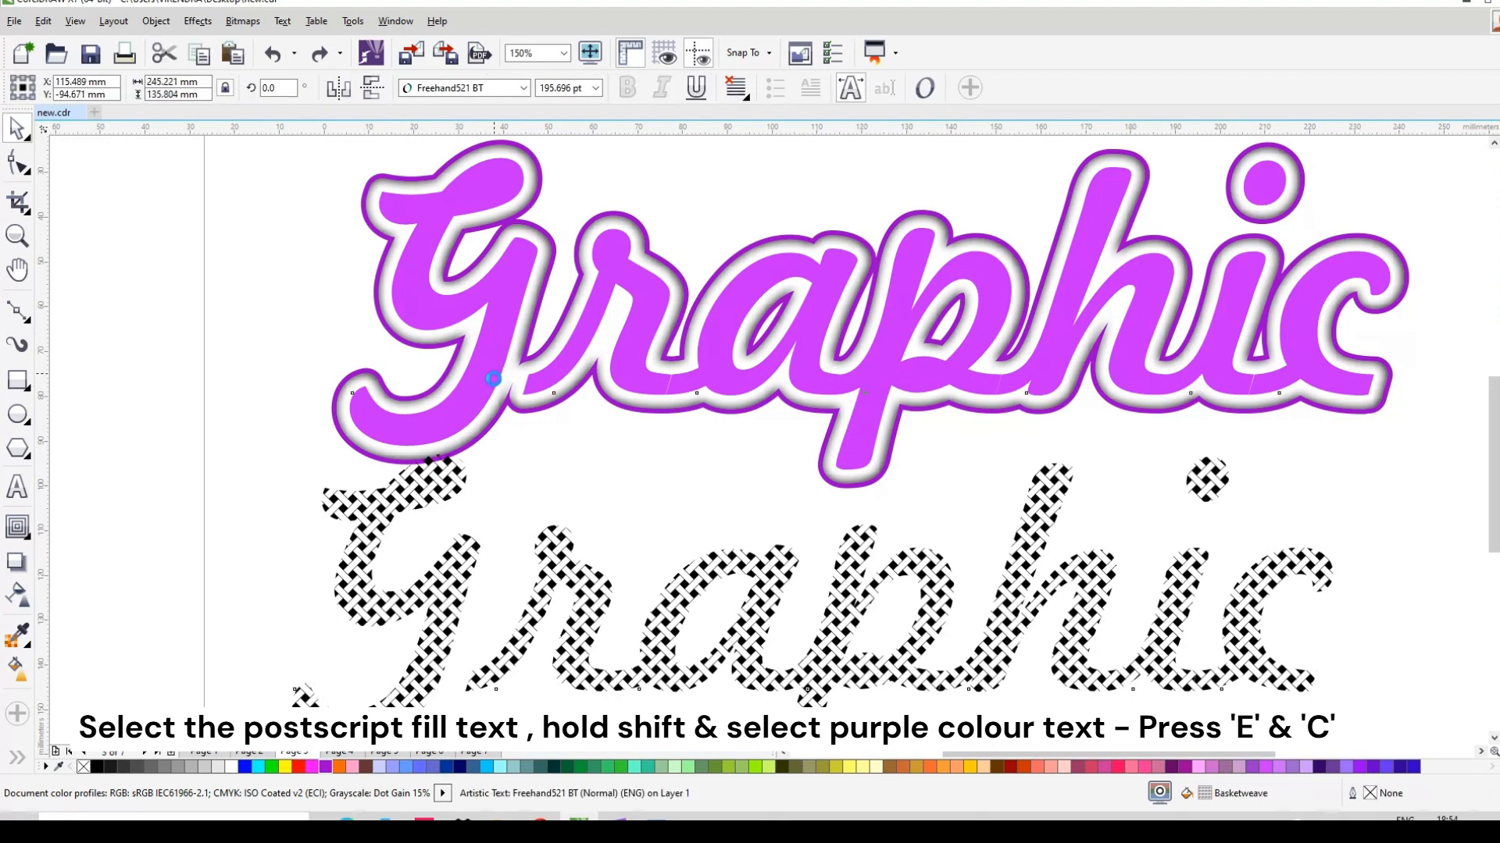
{"action": "key", "text": "e"}
{"action": "key", "text": "c"}
{"action": "key", "text": "Escape"}
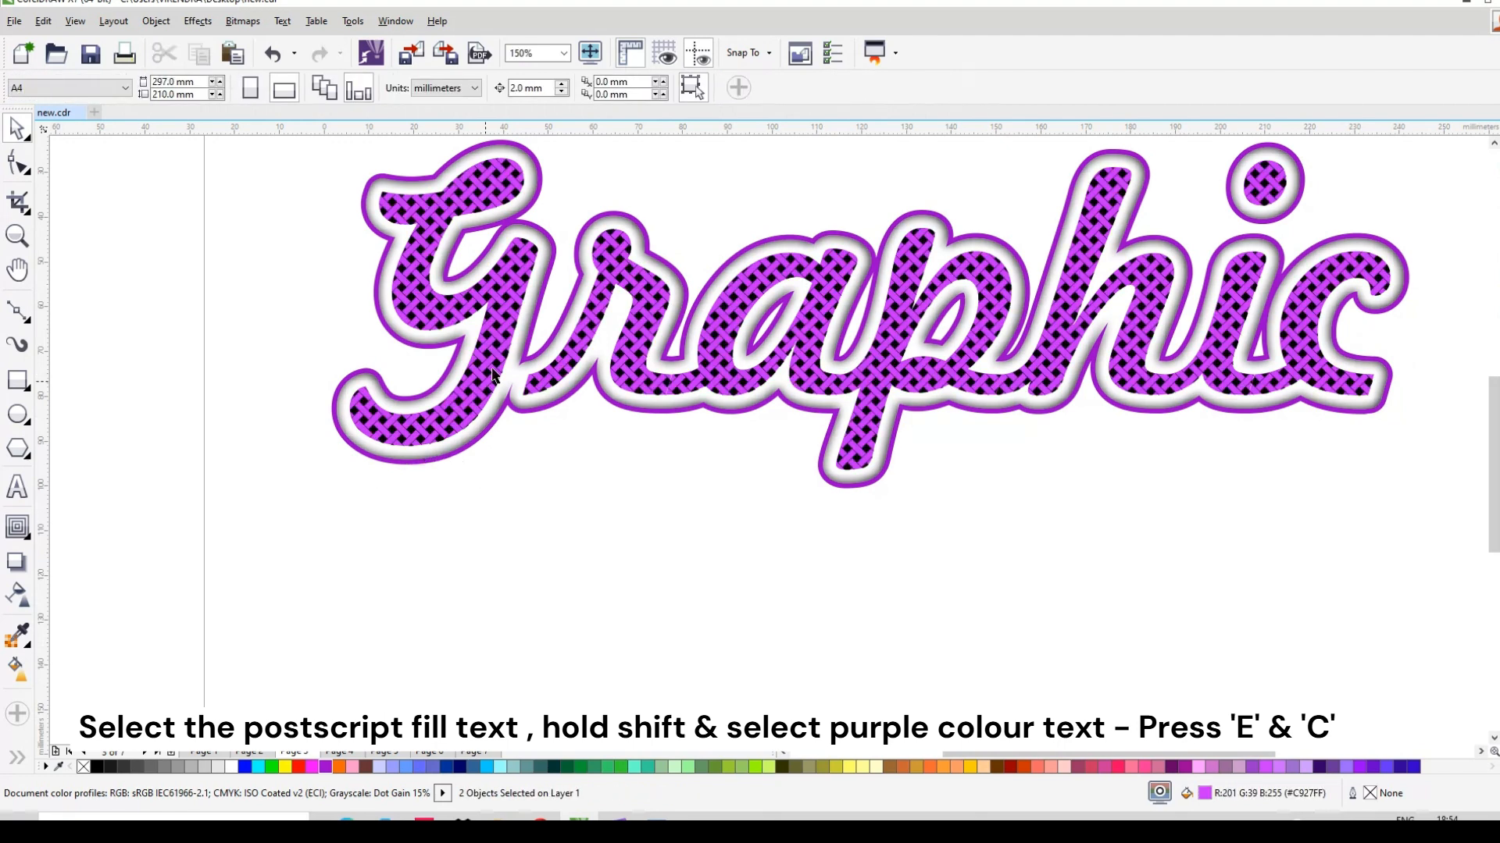
Recolor the outer purple contour around the Graphic lettering with a darker purple shade
{"action": "left_click", "coordinate": [808, 242]}
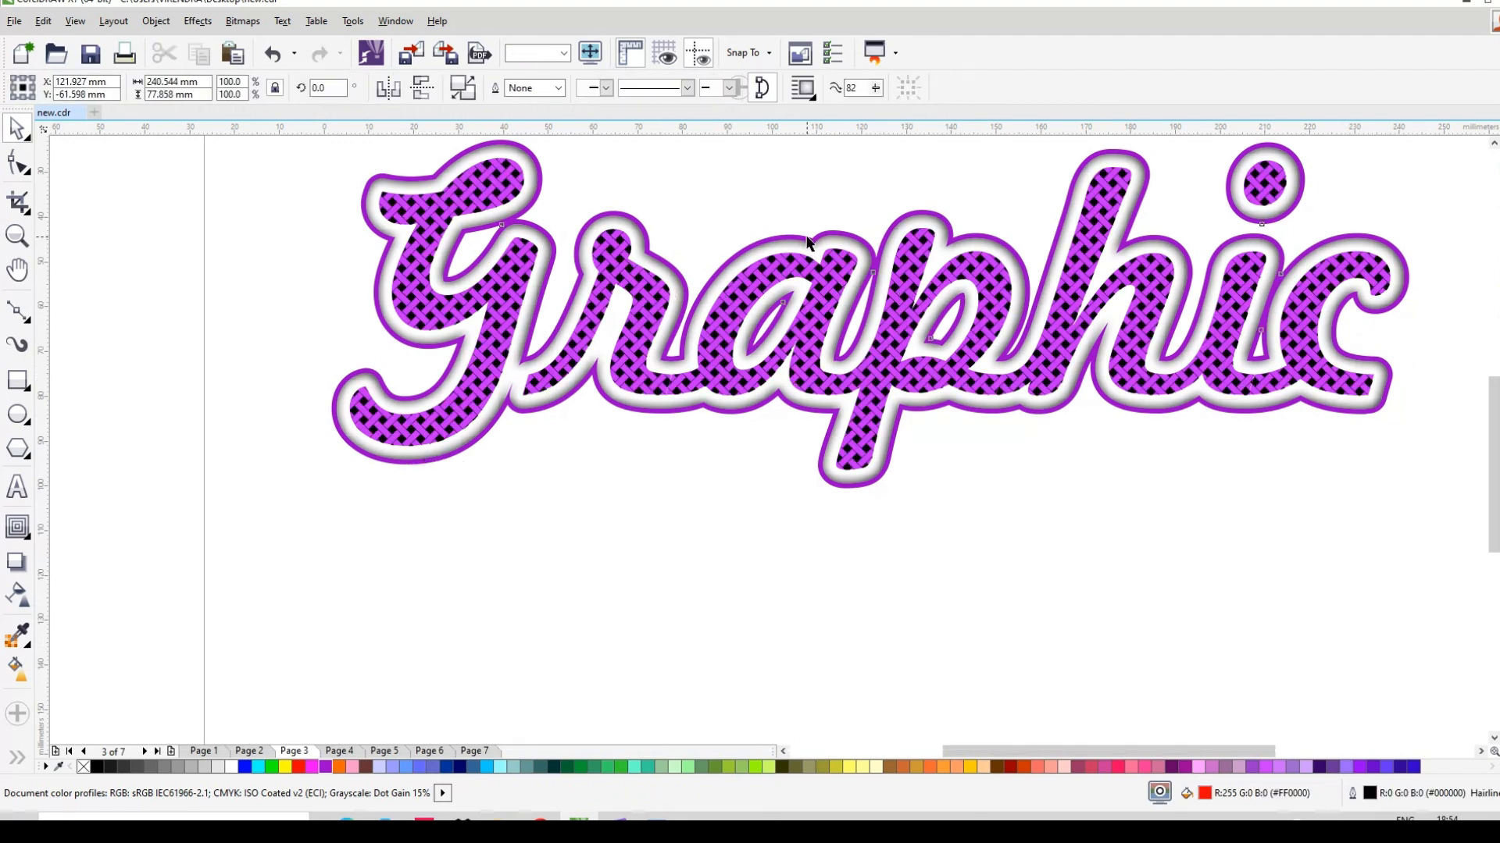
{"action": "left_click", "coordinate": [327, 768]}
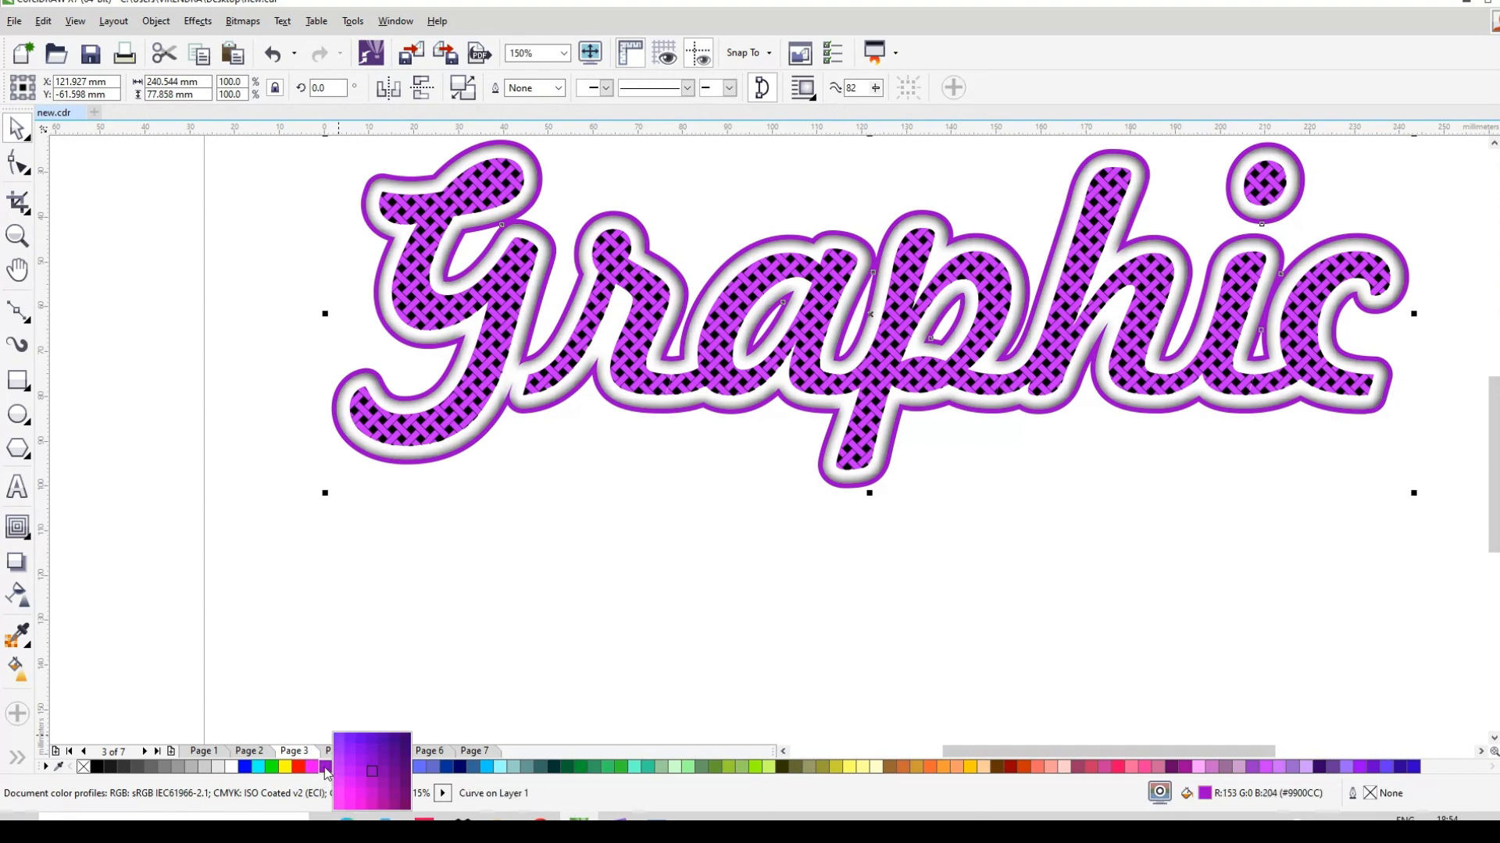
{"action": "left_click", "coordinate": [398, 772]}
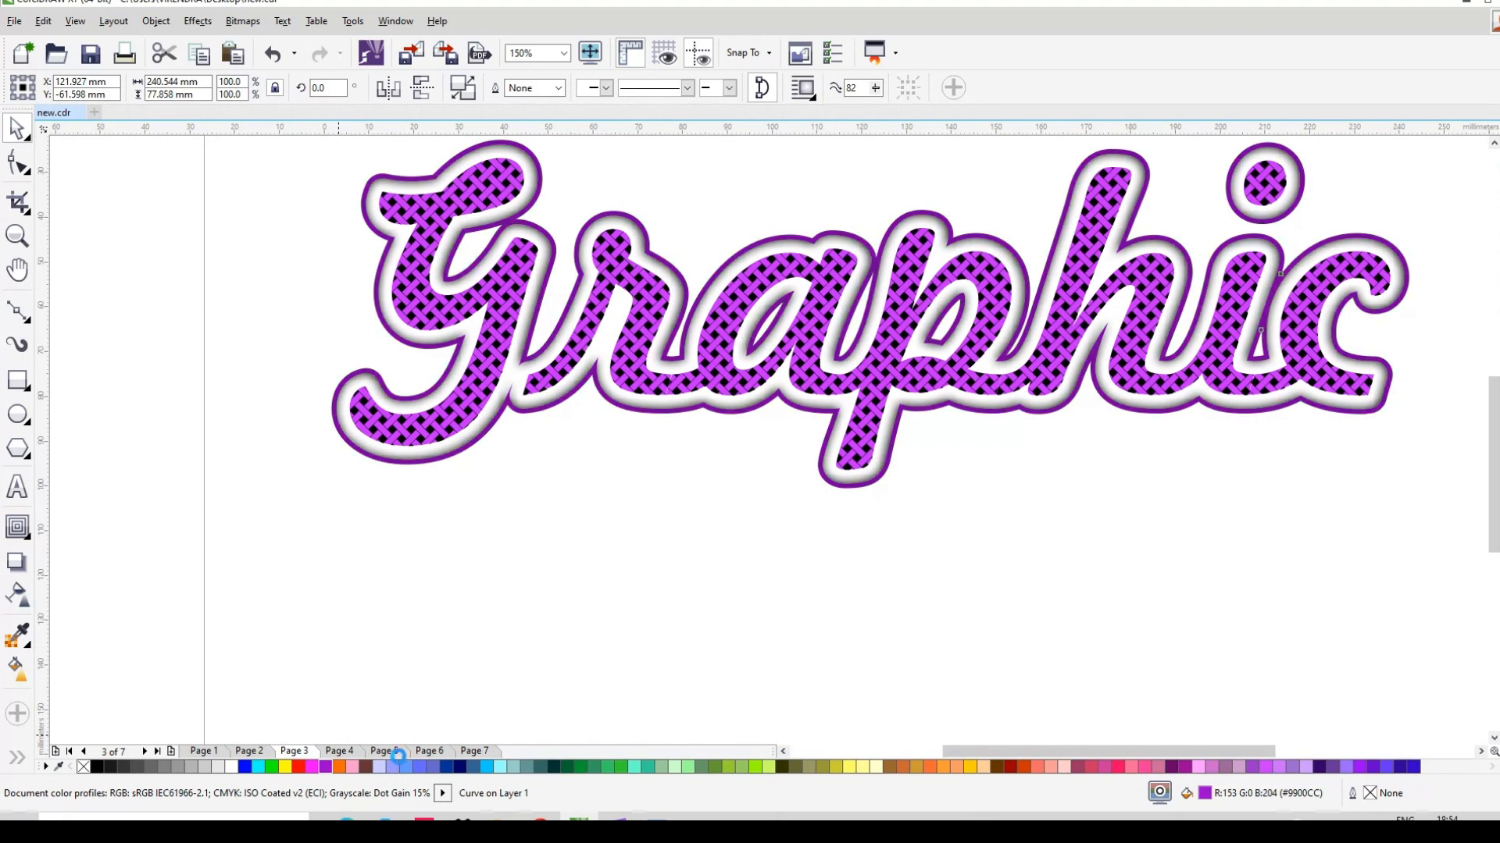
{"action": "left_click", "coordinate": [516, 504]}
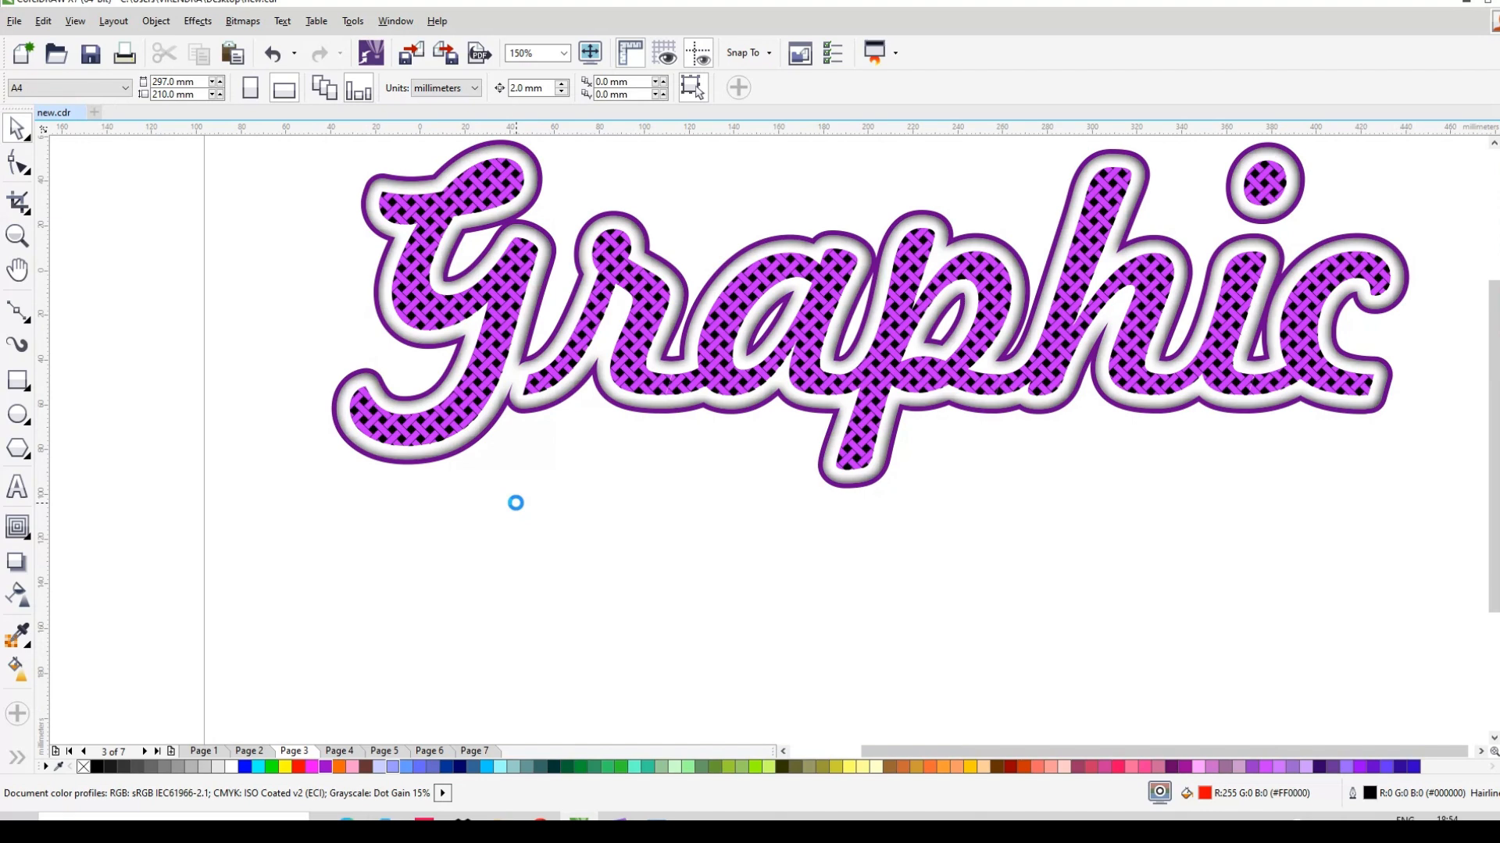
Draw a rectangle about 309 by 211 mm covering the page and fill it with magenta #FF00FF
{"action": "scroll", "coordinate": [516, 503], "scroll_direction": "down", "scroll_amount": 2}
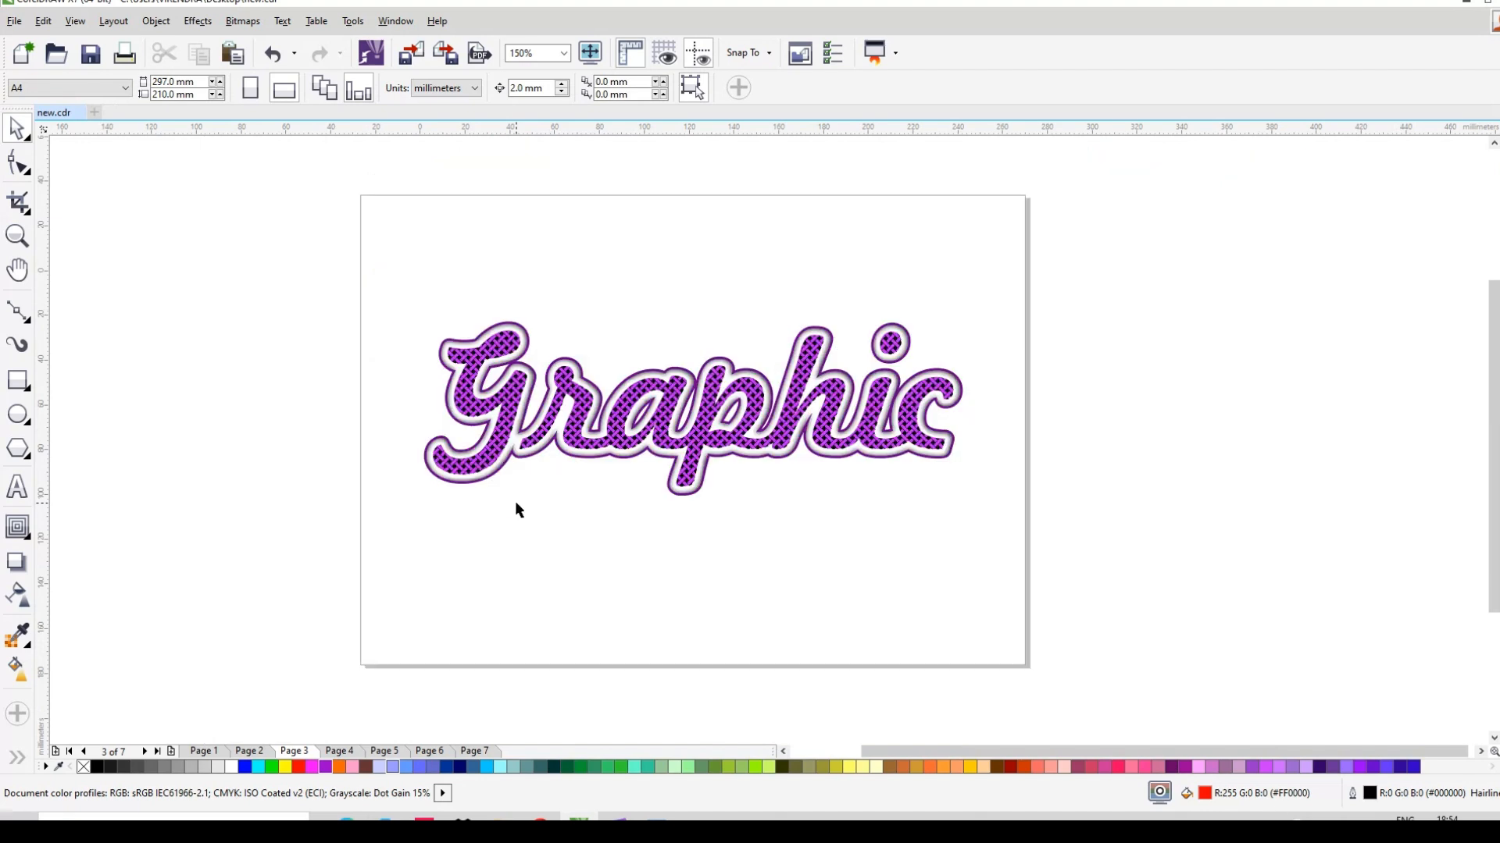
{"action": "left_click", "coordinate": [19, 381]}
{"action": "left_click_drag", "start_coordinate": [334, 200], "coordinate": [1026, 669]}
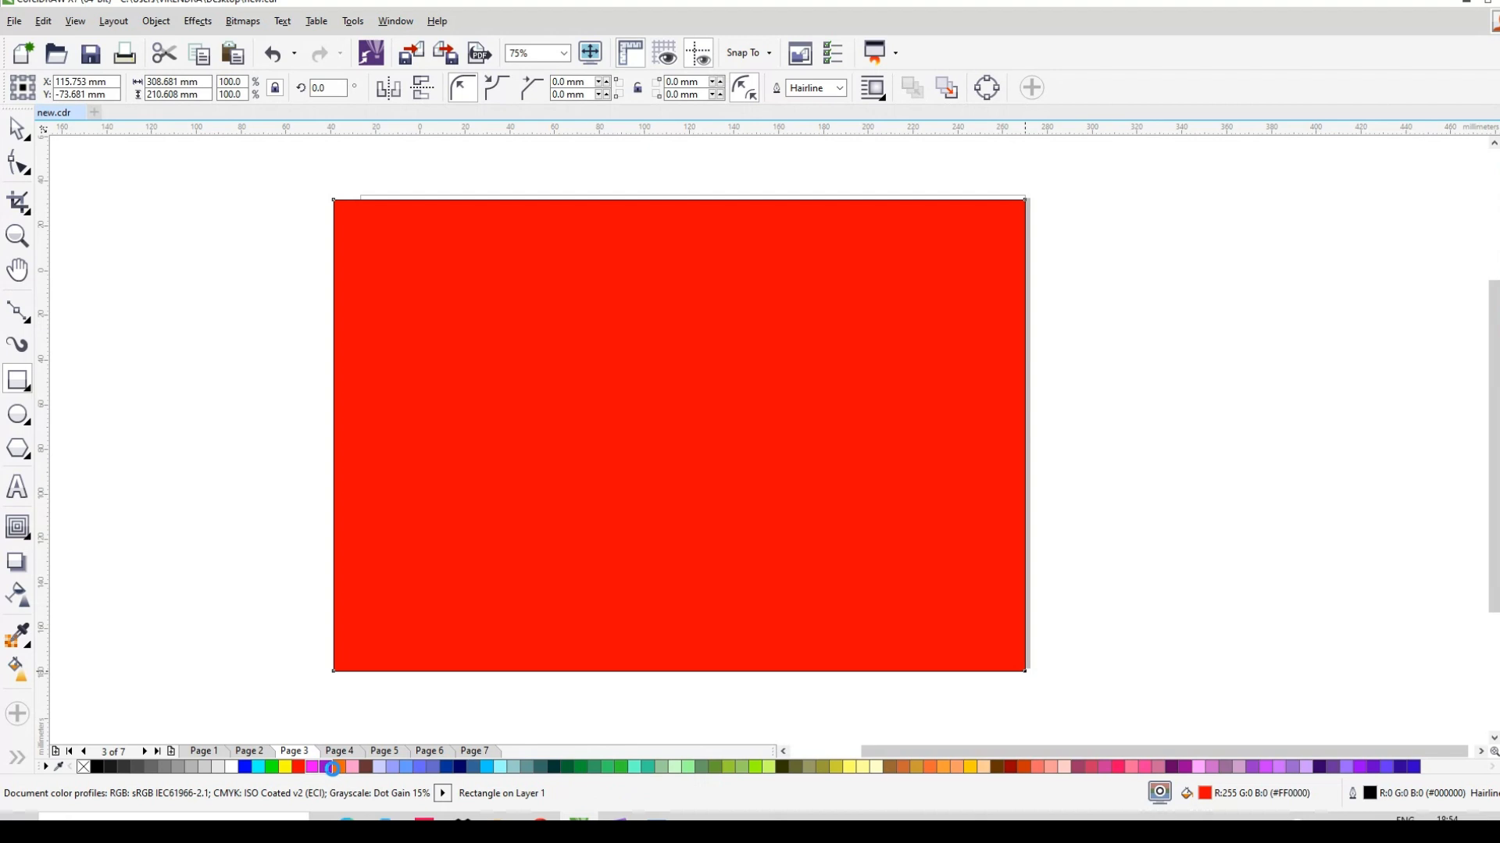
{"action": "left_click", "coordinate": [312, 766]}
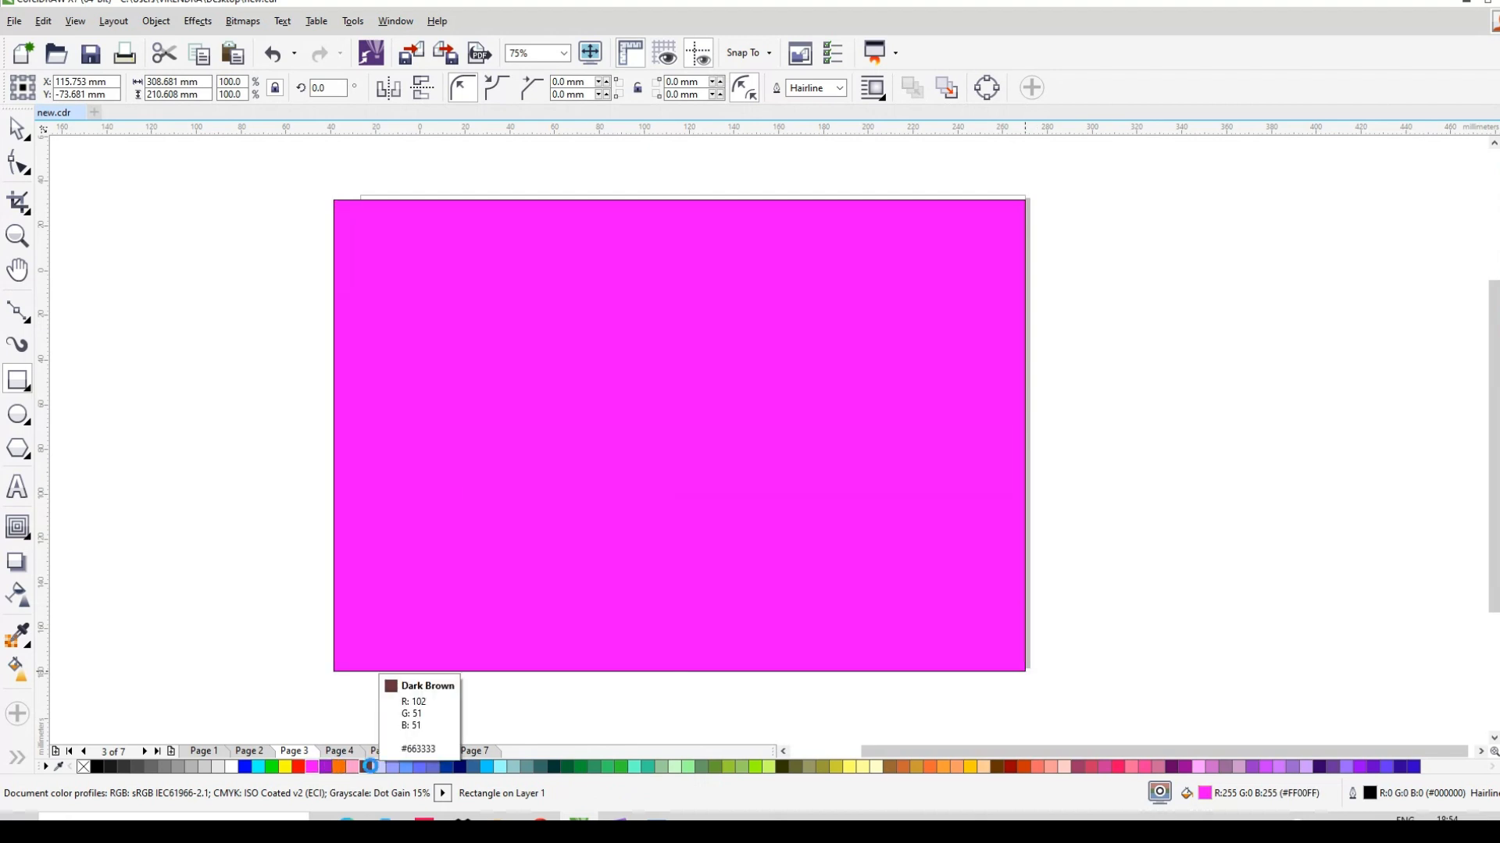
Send the magenta rectangle to the back, behind the Graphic lettering
{"action": "key", "text": "shift+Page_Down"}
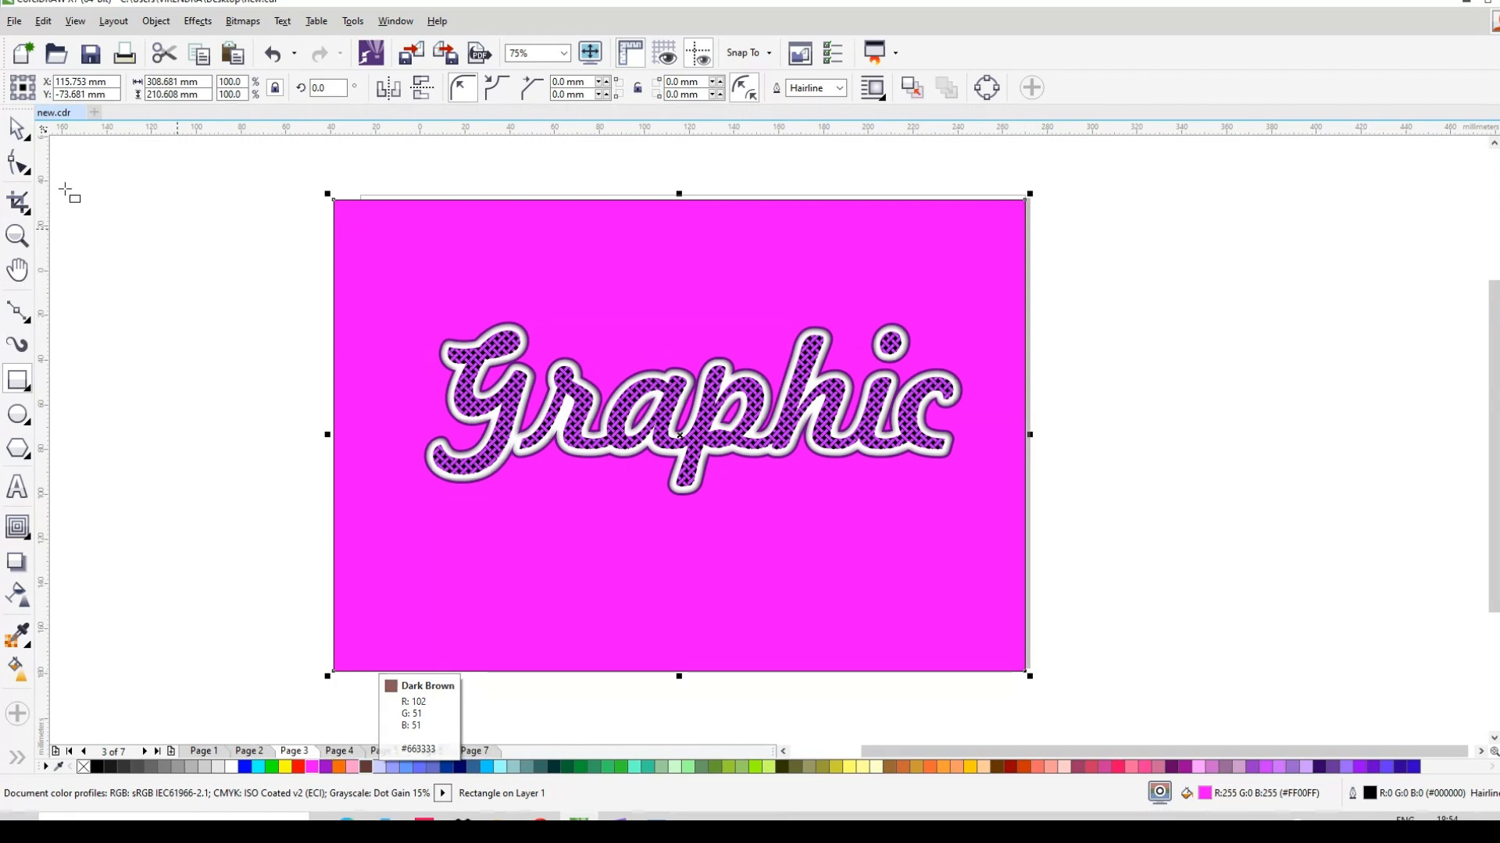
{"action": "left_click", "coordinate": [6, 133]}
{"action": "scroll", "coordinate": [537, 350], "scroll_direction": "up", "scroll_amount": 1}
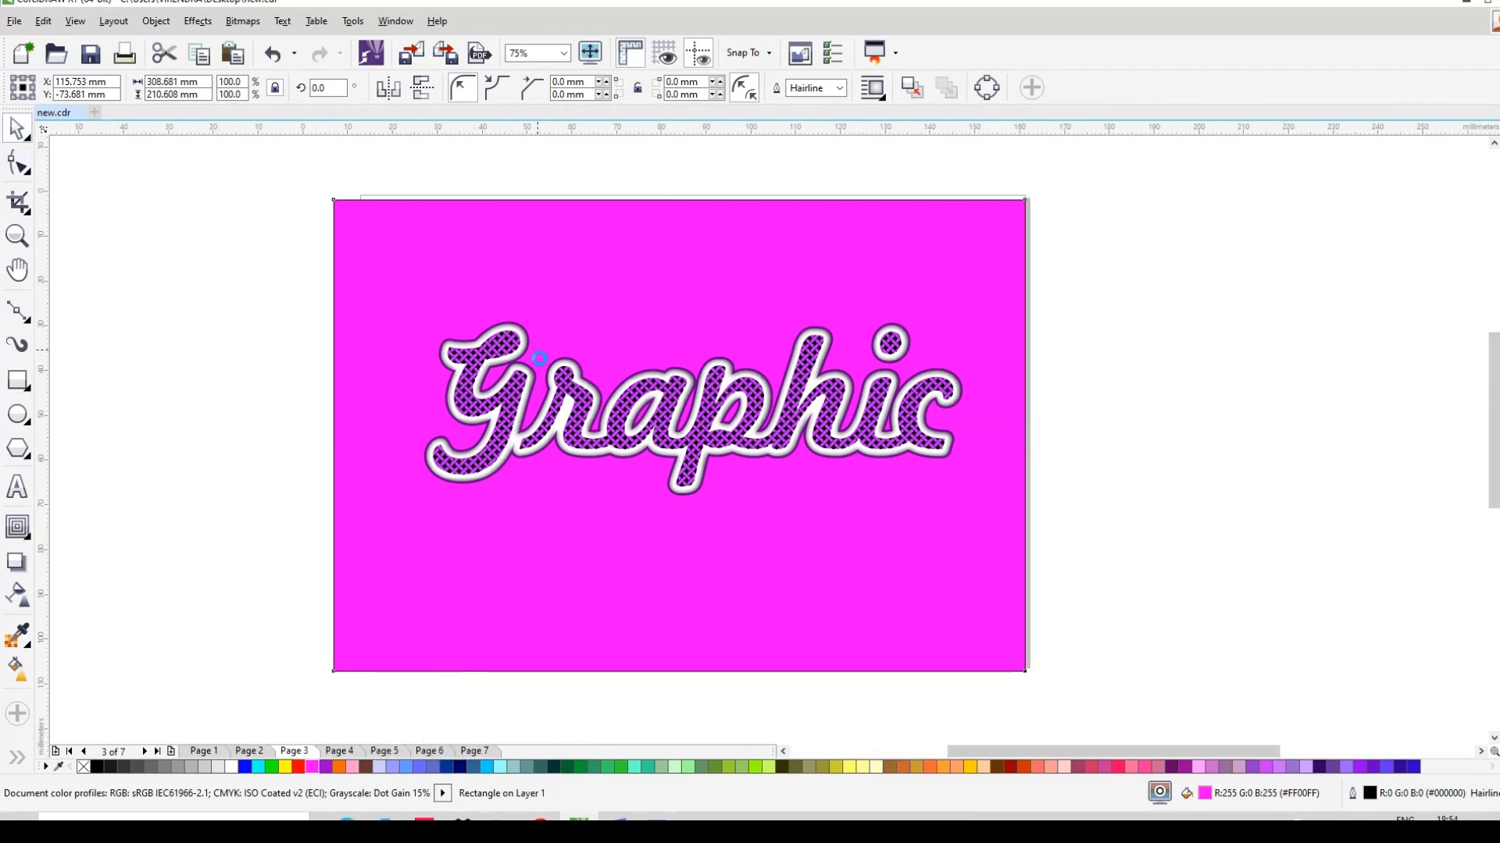